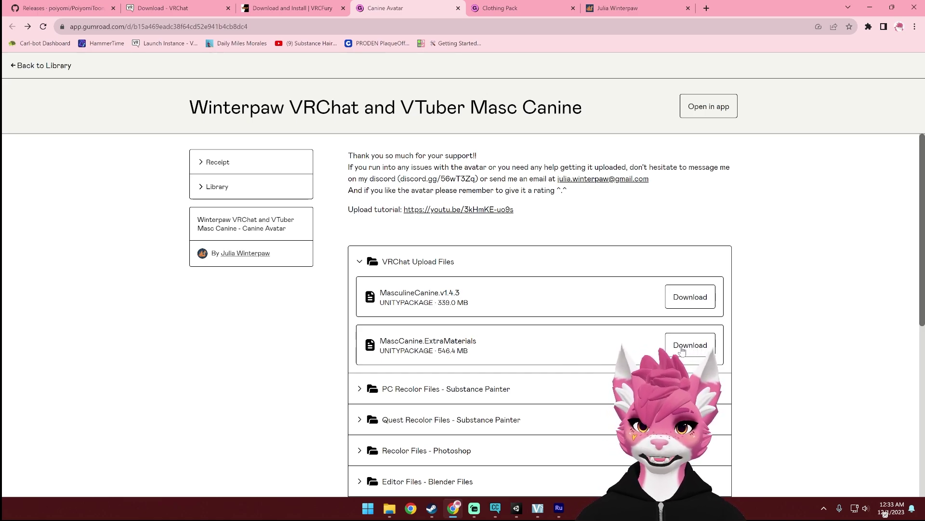
# - Review the avatar's Clothing Pack download page and the creator's page in the browser
pyautogui.click(516, 12)
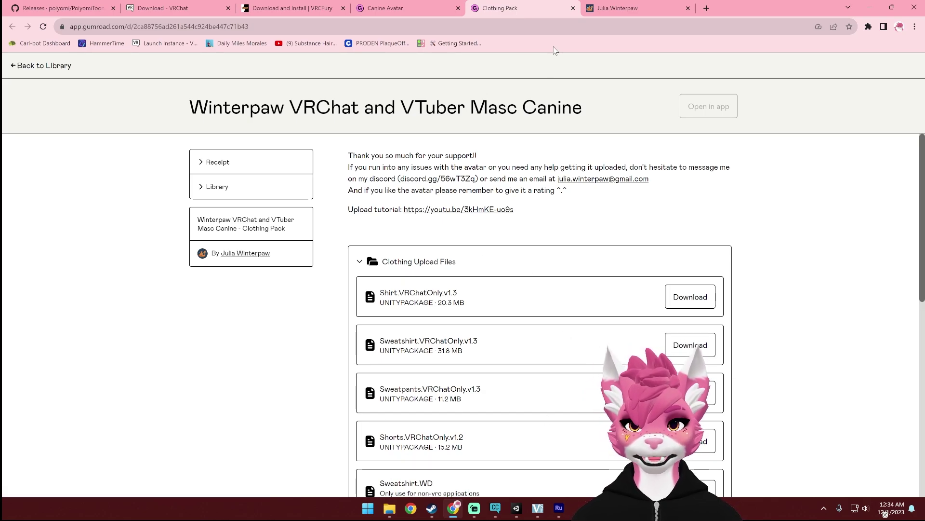
pyautogui.click(612, 9)
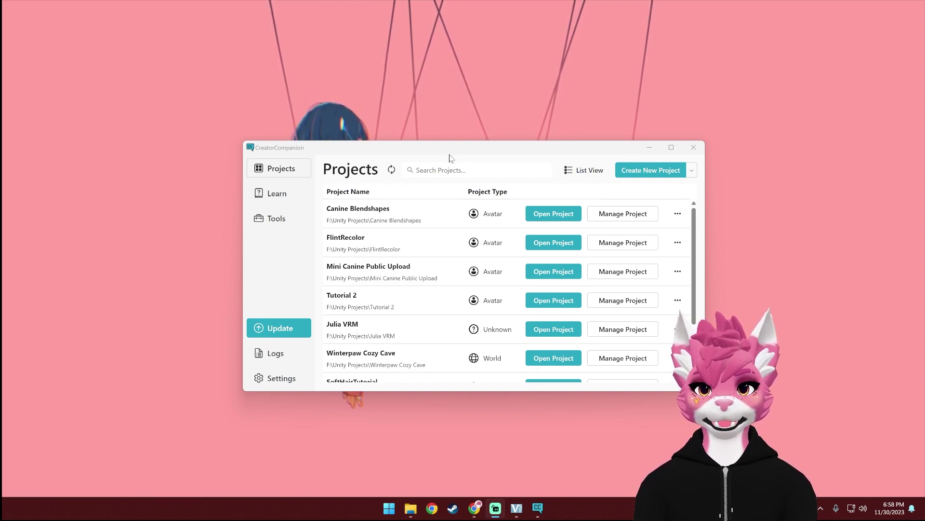
# - Create a new project named Canine Tutorial from the Avatar Project template in F:\Unity Projects
pyautogui.click(640, 179)
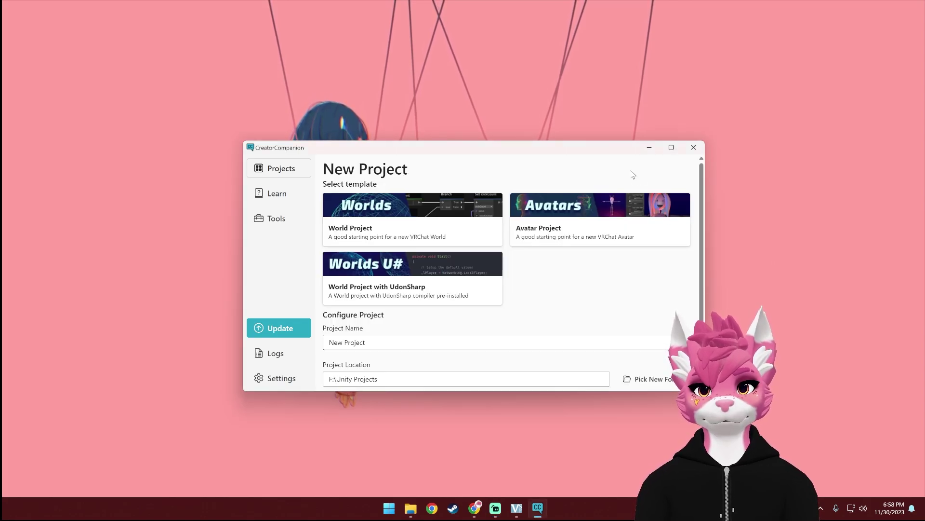
pyautogui.click(558, 230)
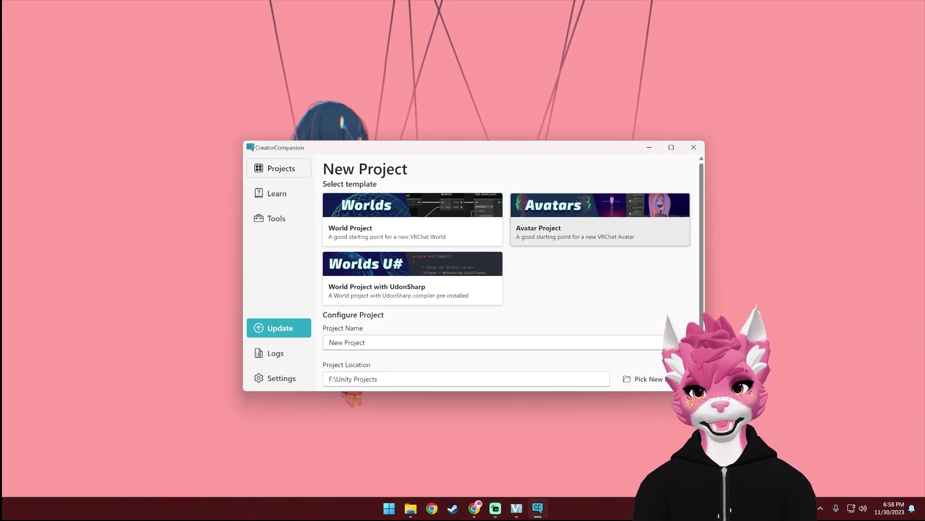
pyautogui.click(331, 344)
pyautogui.write('C')
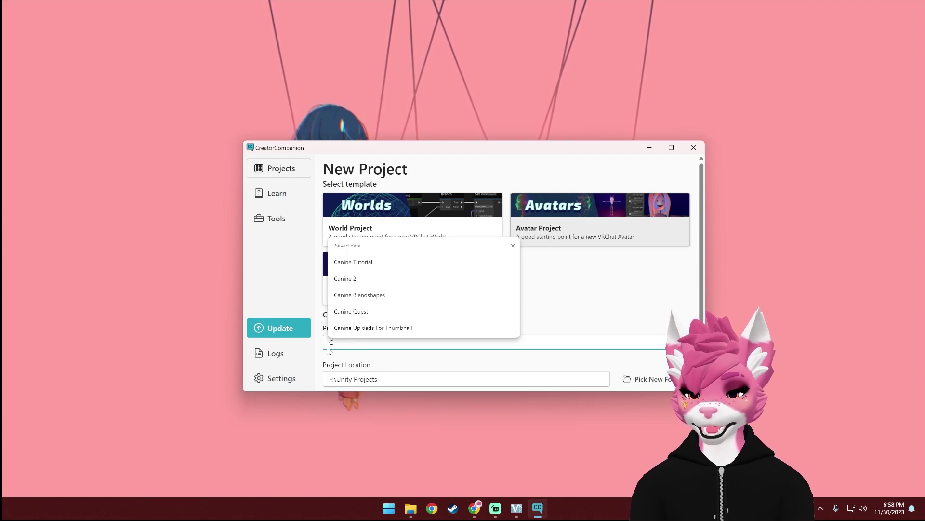
pyautogui.write('anine Tutorial')
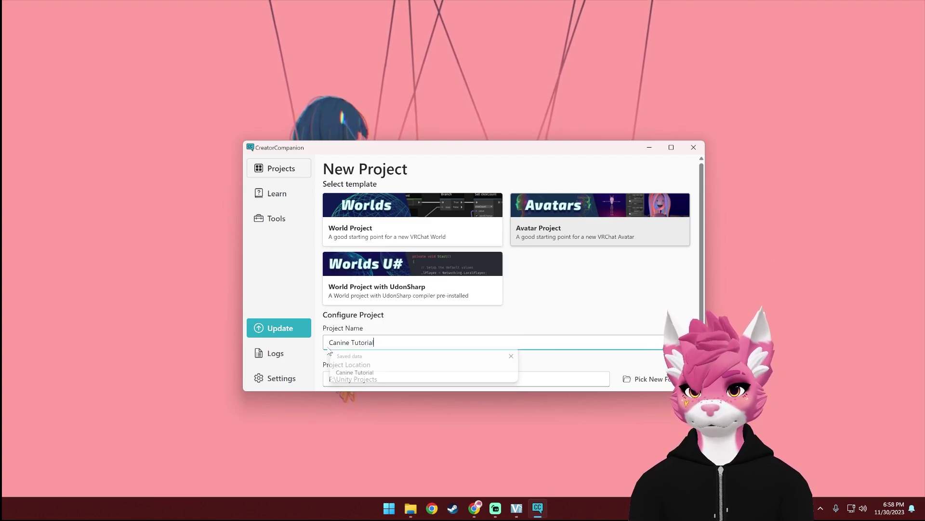
pyautogui.scroll(-1, 417, 326)
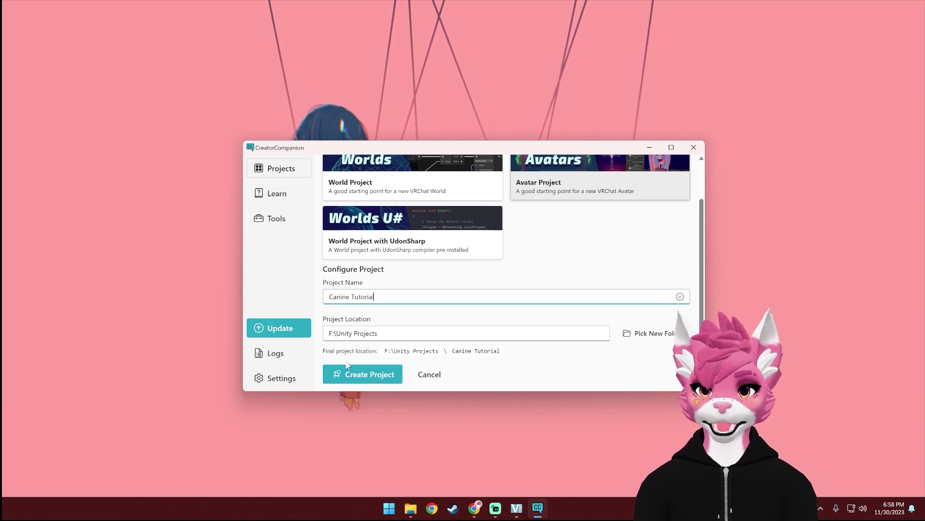
pyautogui.click(357, 374)
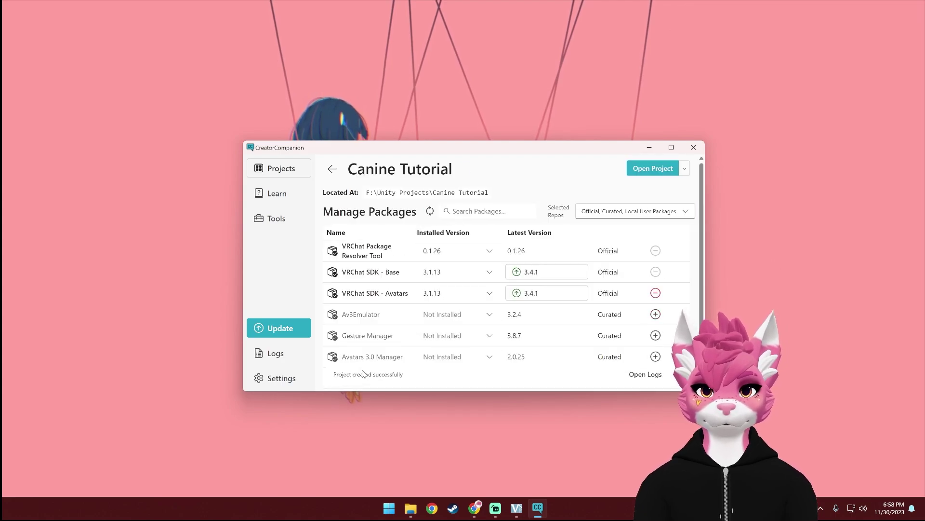
# - Update the VRChat SDK Base and Avatars packages to 3.4.1 and open the project in Unity
pyautogui.click(517, 272)
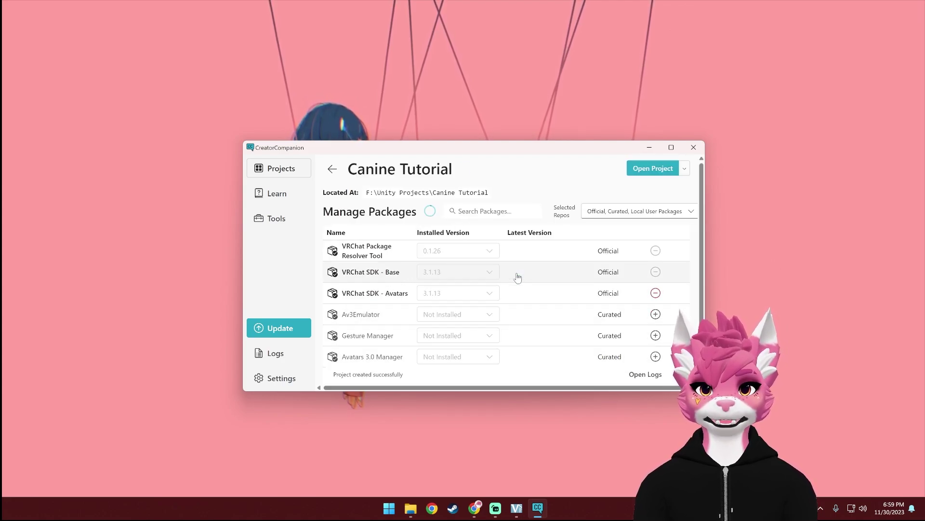
pyautogui.click(516, 293)
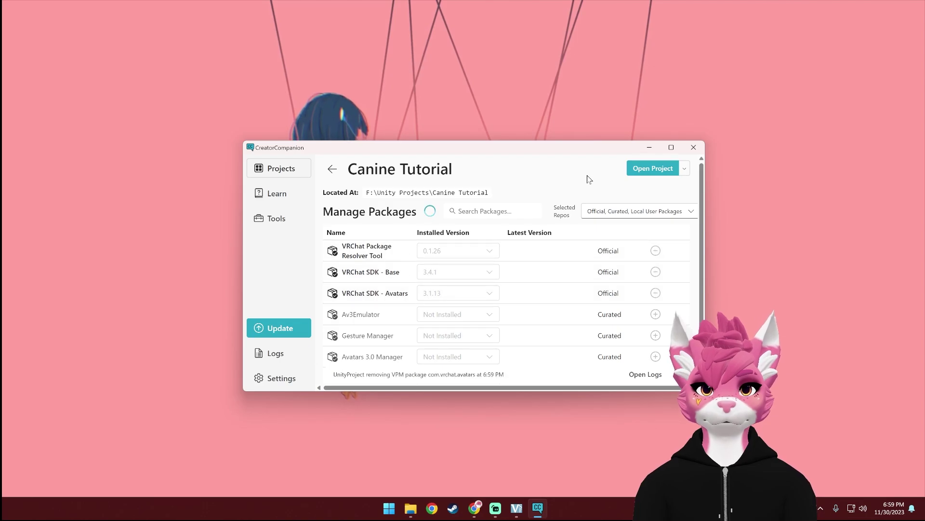
pyautogui.click(645, 169)
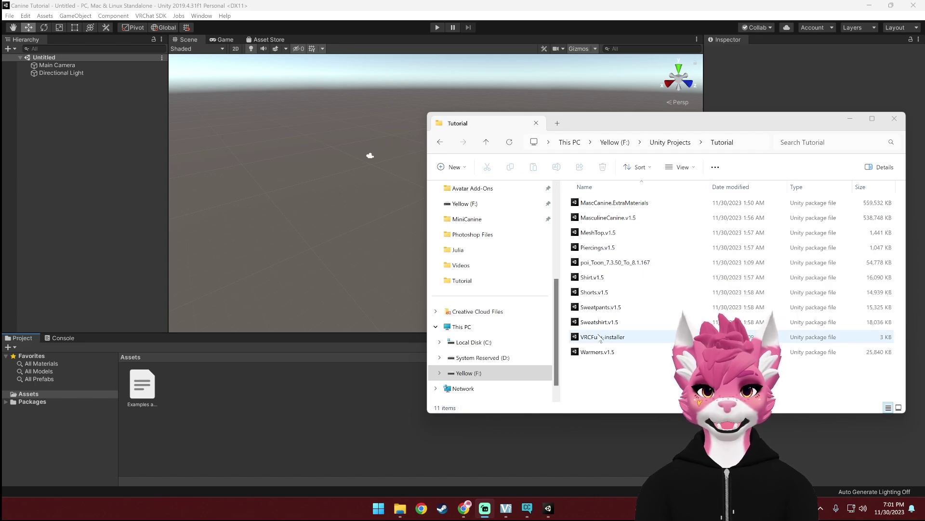
# - Import the VRCFury-installer and poi_Toon_7.3.50_To_8.1.167 packages from the Tutorial folder into the project's assets
pyautogui.moveTo(600, 338); pyautogui.dragTo(341, 336)
pyautogui.moveTo(262, 396); pyautogui.dragTo(267, 393)
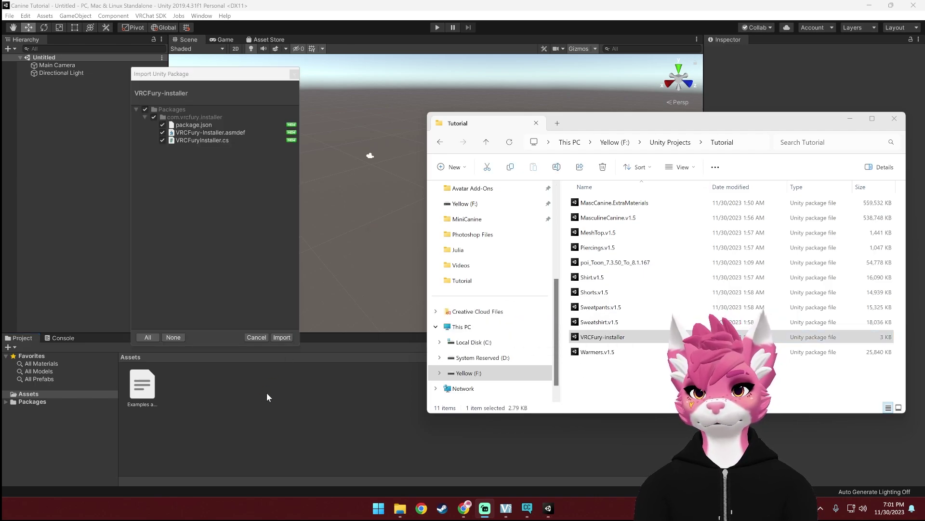
pyautogui.click(282, 337)
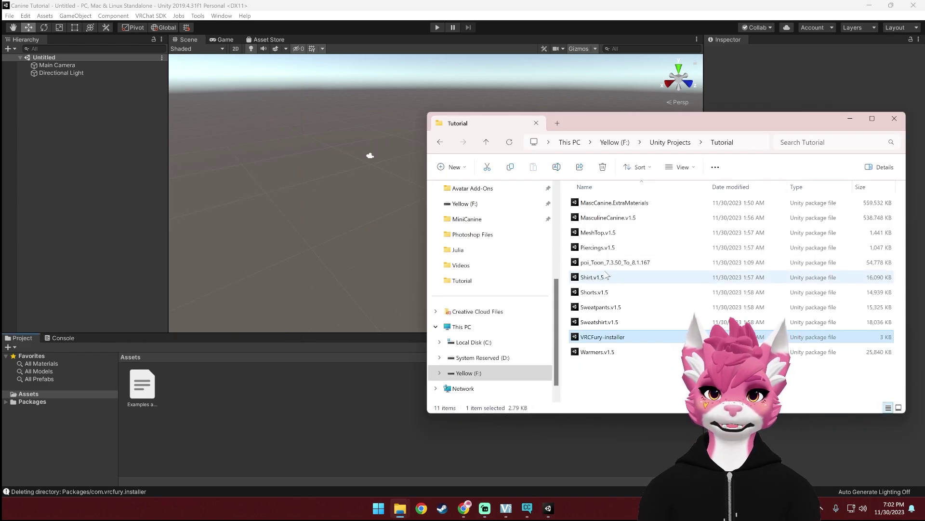
pyautogui.moveTo(615, 262); pyautogui.dragTo(275, 401)
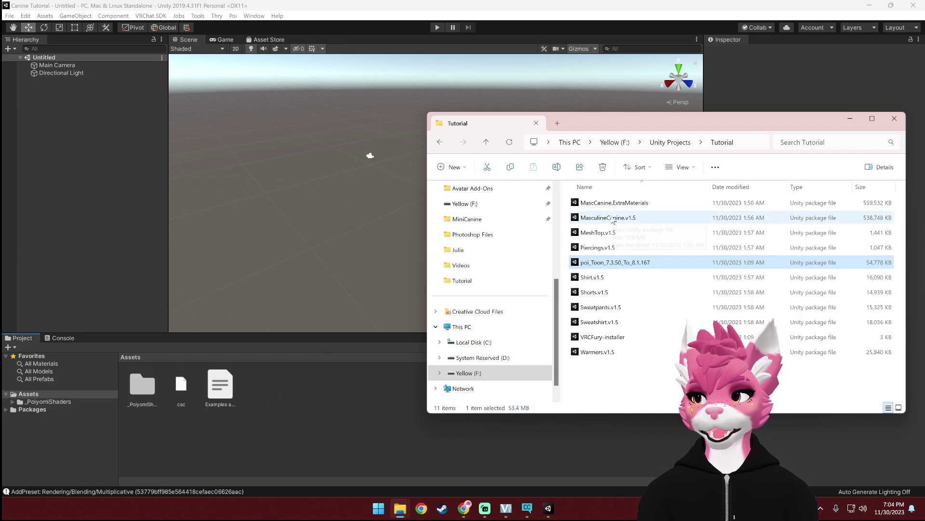
# - Import the MasculineCanine.v1.5, MascCanine.ExtraMaterials and Shirt.v1.5 packages into the project's assets
pyautogui.moveTo(610, 220); pyautogui.dragTo(235, 408)
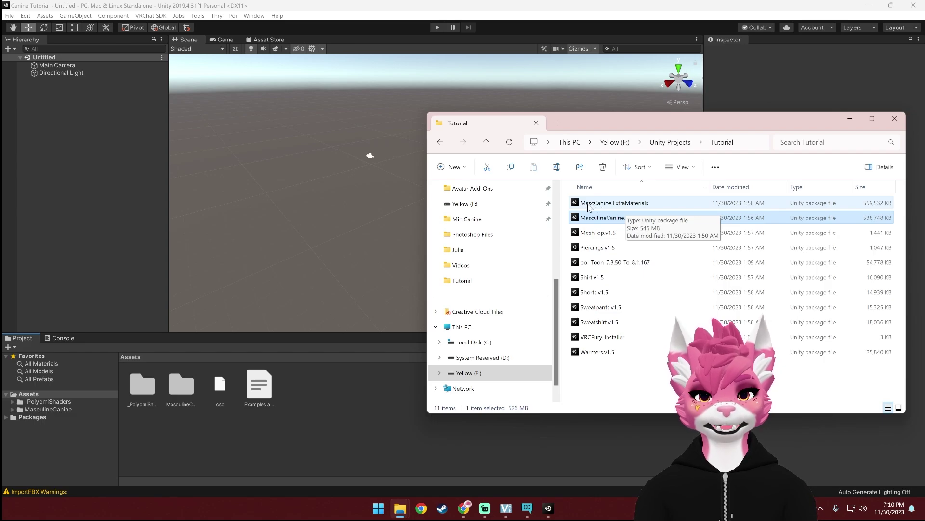
pyautogui.moveTo(591, 207); pyautogui.dragTo(280, 409)
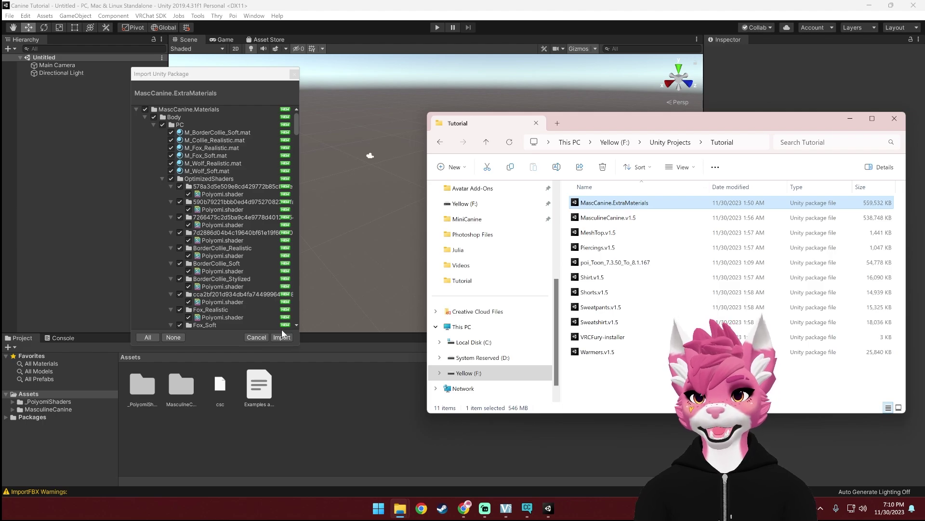
pyautogui.click(282, 338)
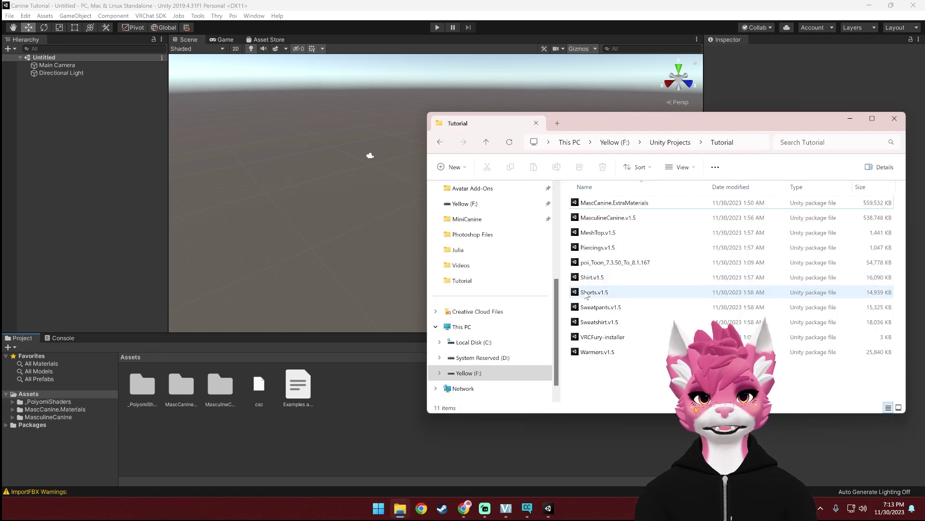
pyautogui.moveTo(597, 279); pyautogui.dragTo(344, 401)
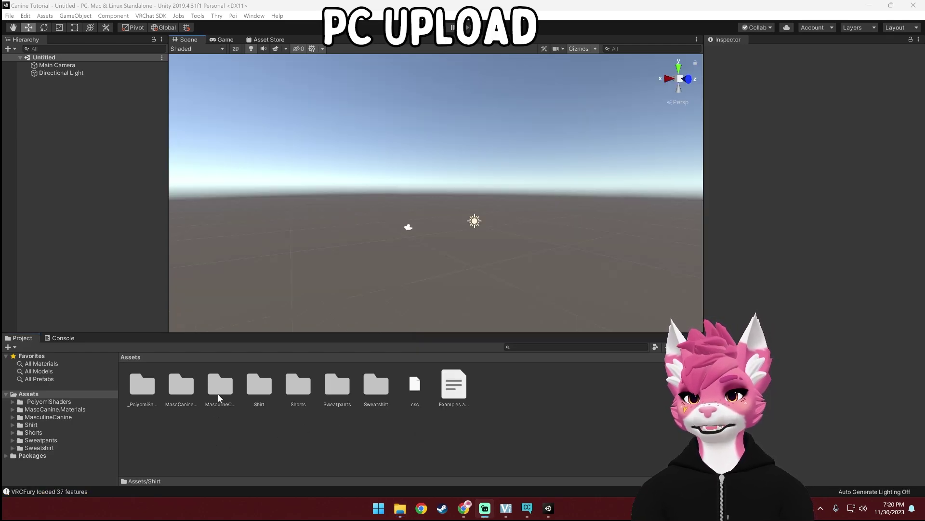
# - Open the Canine scene from the MasculineCanine assets folder
pyautogui.click(224, 427)
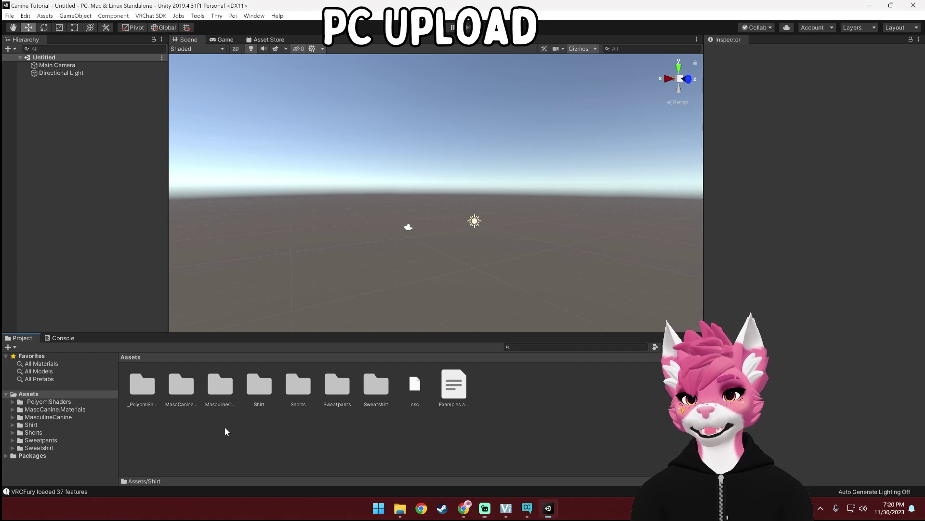
pyautogui.click(220, 386)
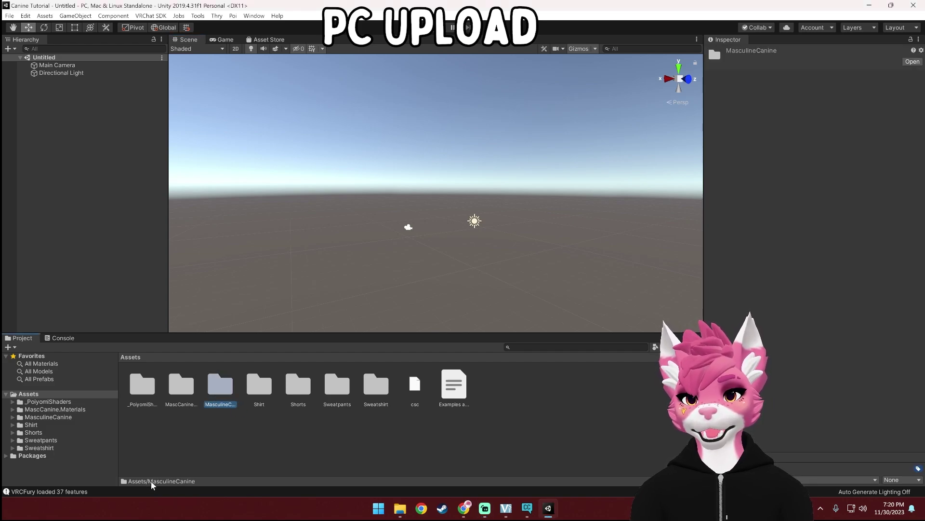
pyautogui.doubleClick(215, 388)
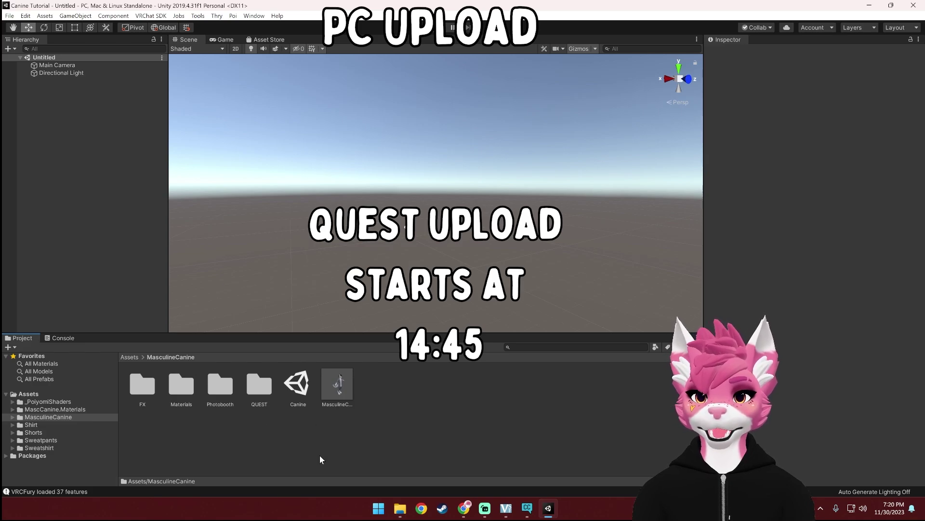
pyautogui.doubleClick(297, 386)
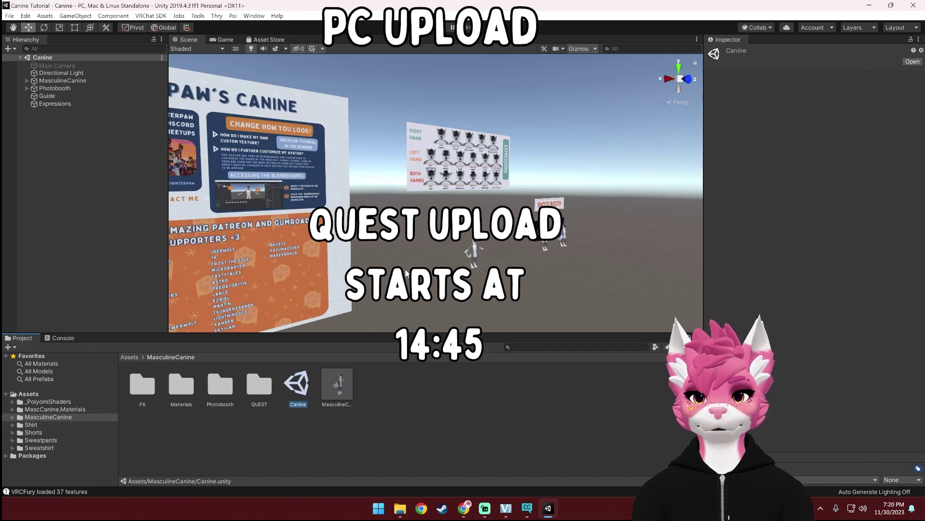
# - Add the Shirt prefab from the Shirt folder to the scene as a child of the MasculineCanine avatar
pyautogui.click(475, 254)
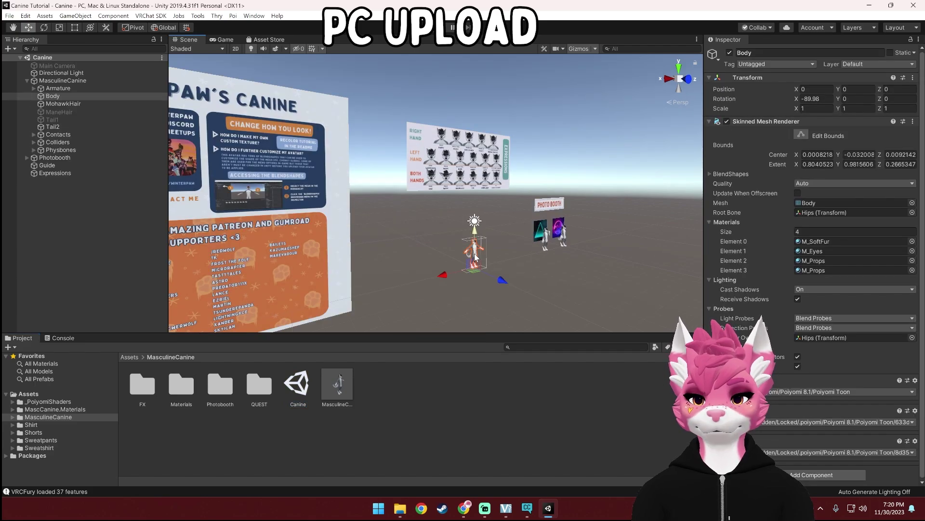
pyautogui.press('f')
pyautogui.keyDown('alt'); pyautogui.moveTo(488, 271); pyautogui.dragTo(519, 259); pyautogui.keyUp('alt')
pyautogui.scroll(6, 480, 263)
pyautogui.click(574, 254)
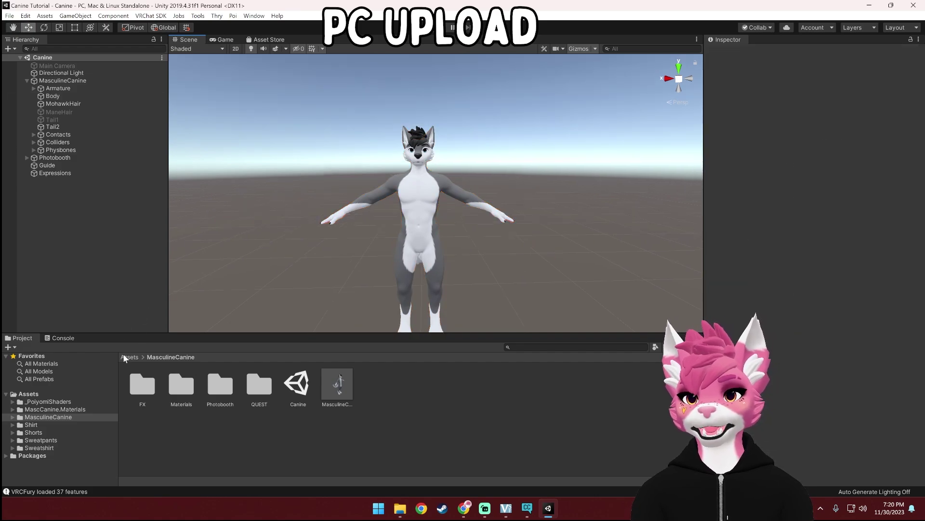
pyautogui.click(127, 357)
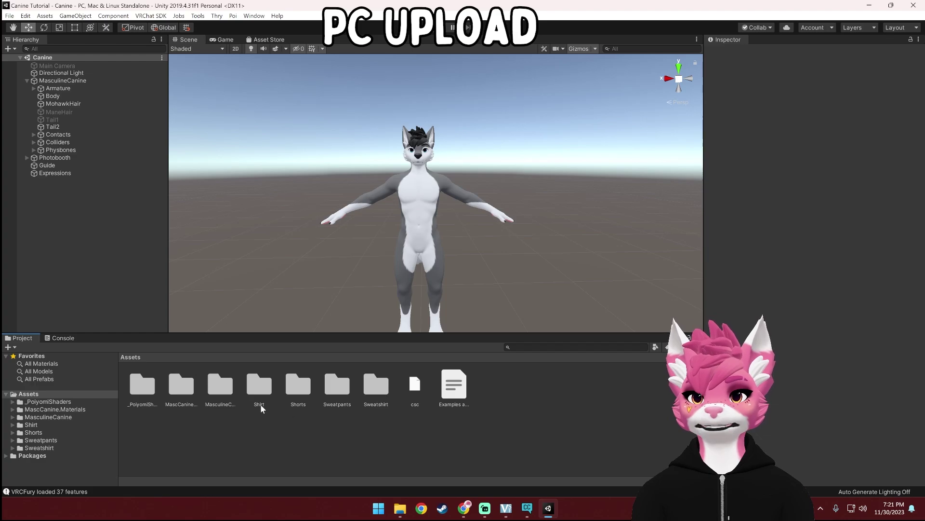
pyautogui.doubleClick(259, 388)
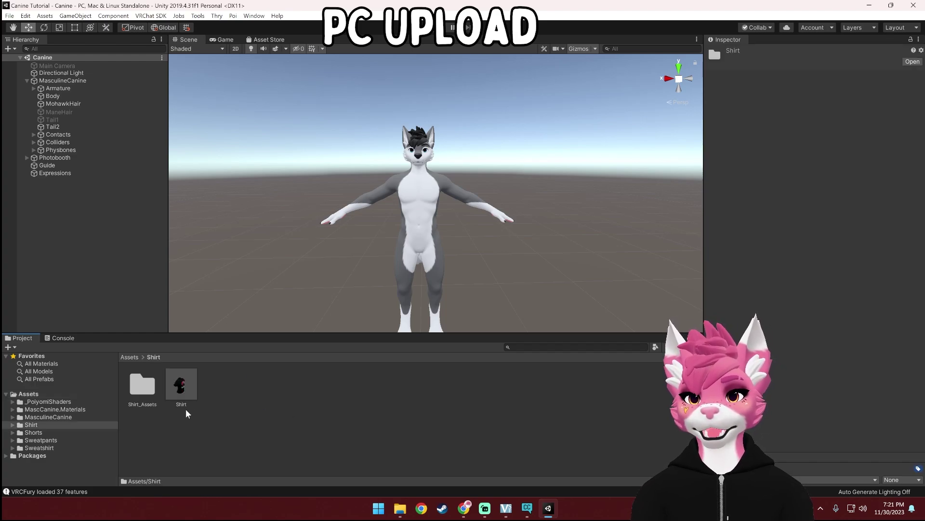
pyautogui.moveTo(178, 390); pyautogui.dragTo(73, 79)
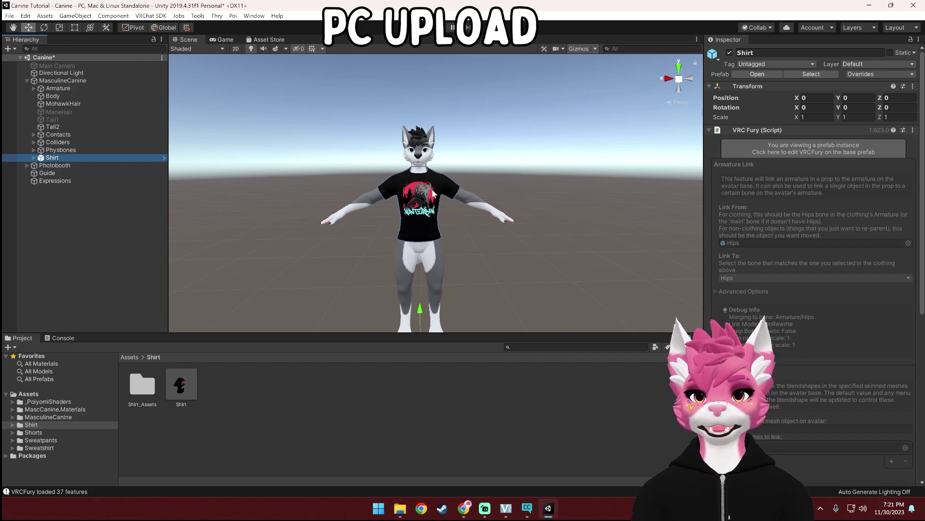
# - Add the Sweatshirt prefab from the Sweatshirt folder as a child of the MasculineCanine avatar
pyautogui.click(130, 357)
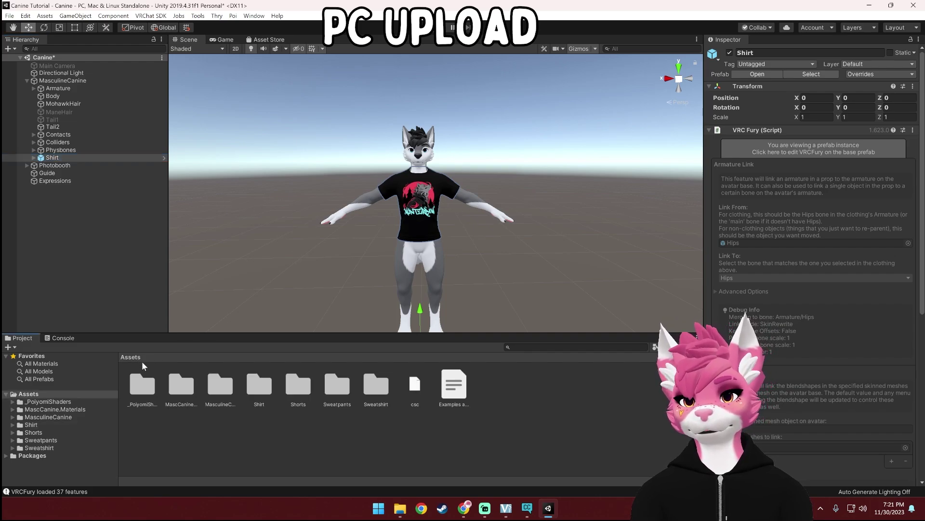
pyautogui.doubleClick(338, 388)
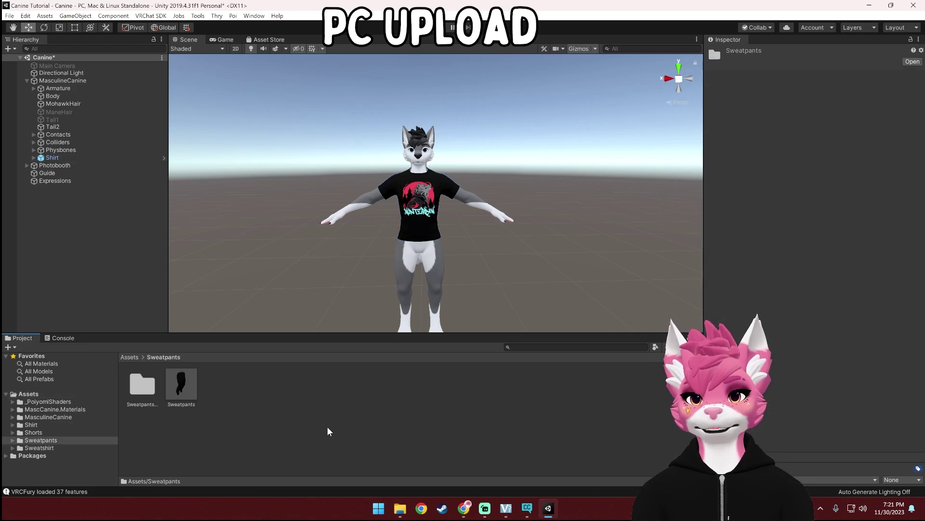
pyautogui.click(138, 357)
pyautogui.doubleClick(378, 391)
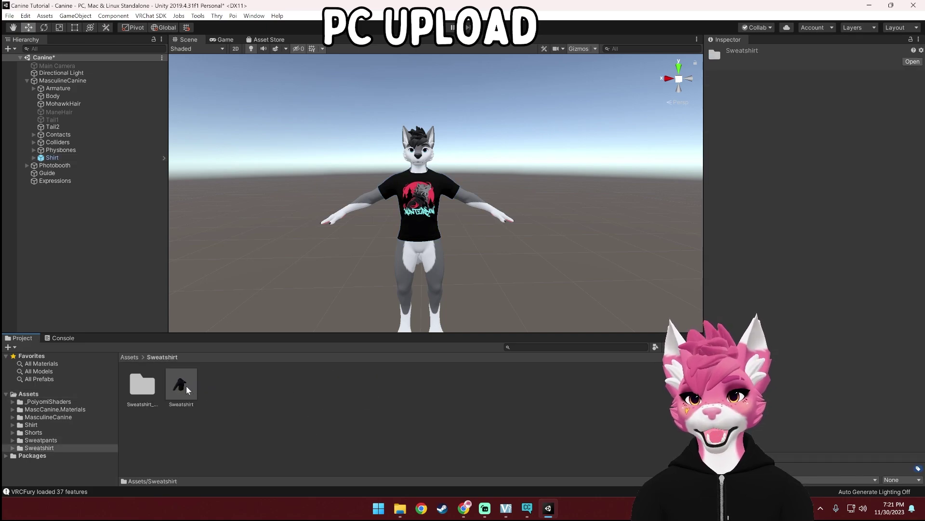
pyautogui.moveTo(186, 386); pyautogui.dragTo(121, 81)
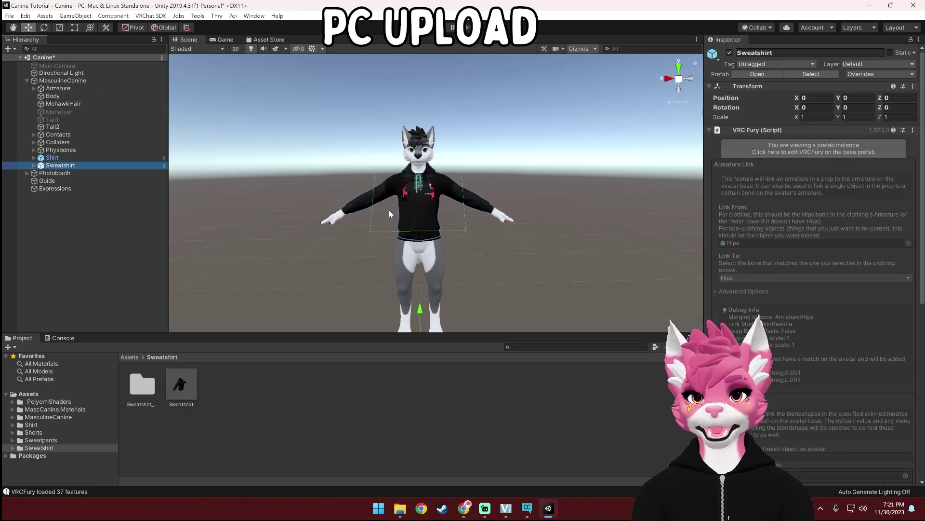
# - Add the Shorts prefab from the Shorts folder as a child of the MasculineCanine avatar
pyautogui.click(129, 357)
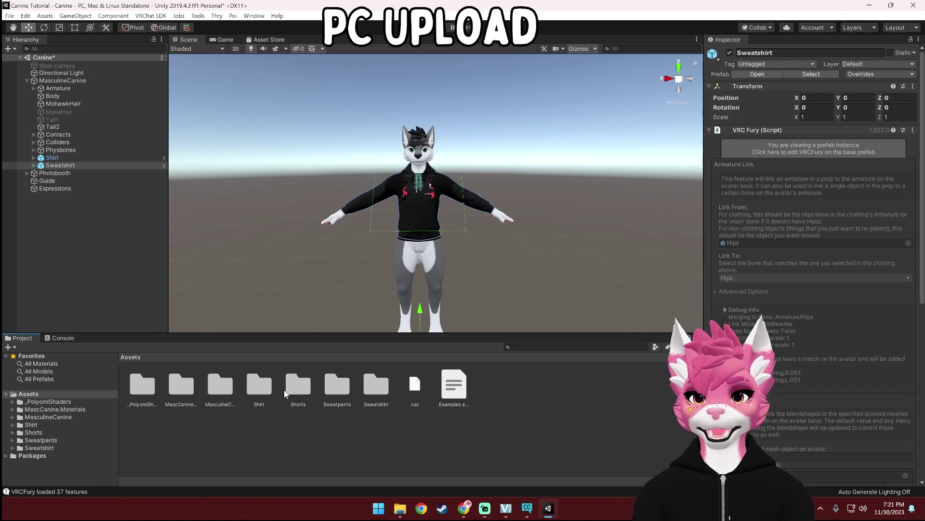
pyautogui.doubleClick(297, 383)
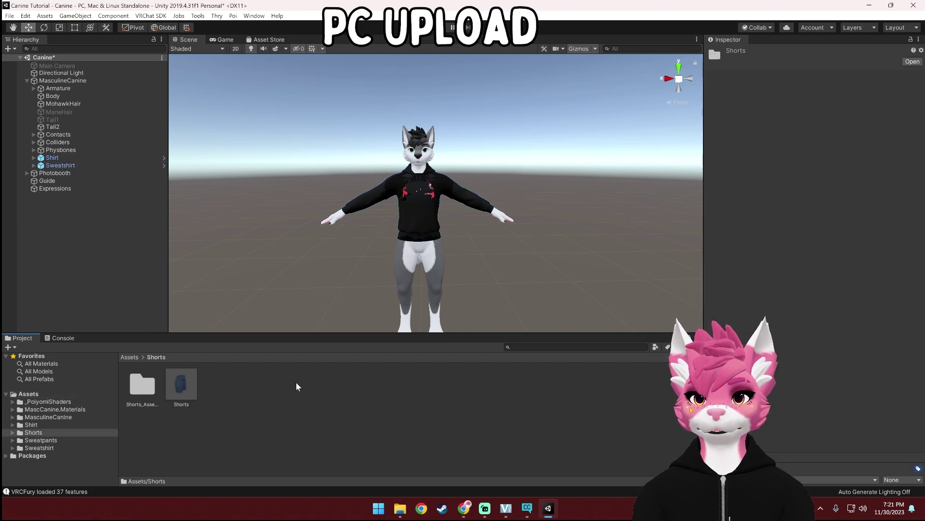
pyautogui.moveTo(183, 382); pyautogui.dragTo(83, 80)
# - Add the Sweatpants prefab from the Sweatpants folder as a child of the MasculineCanine avatar
pyautogui.click(128, 357)
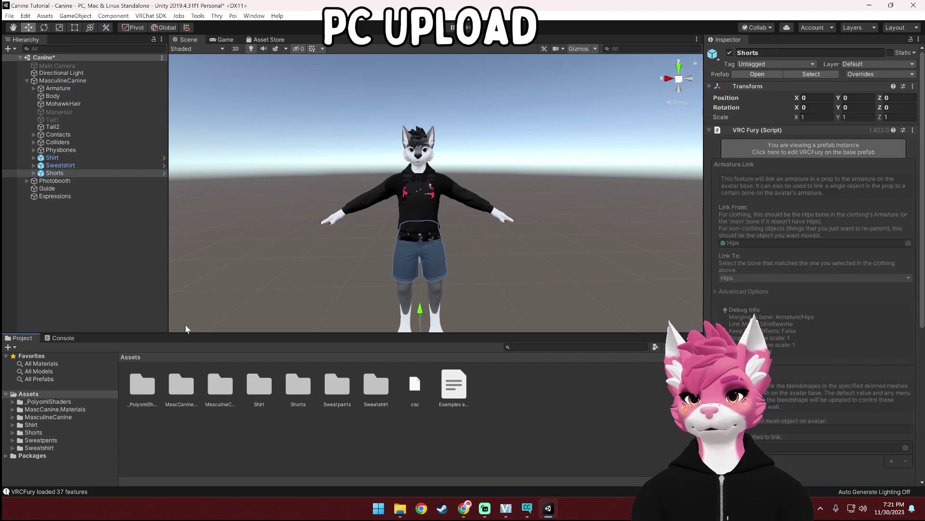
pyautogui.doubleClick(339, 382)
pyautogui.moveTo(182, 383); pyautogui.dragTo(73, 82)
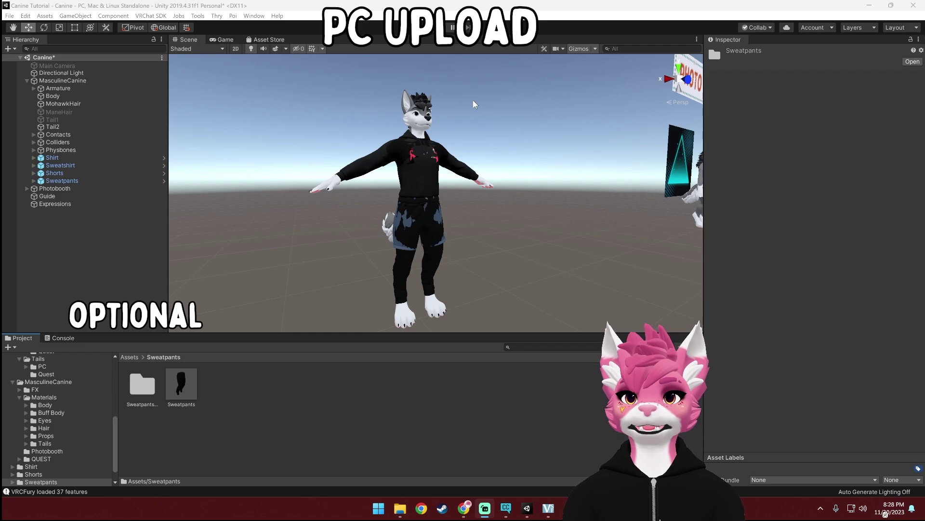
# - Hide the Sweatpants, Shorts, Sweatshirt and Shirt objects in the scene view to expose the avatar's body
pyautogui.keyDown('alt'); pyautogui.moveTo(473, 100); pyautogui.dragTo(517, 199); pyautogui.keyUp('alt')
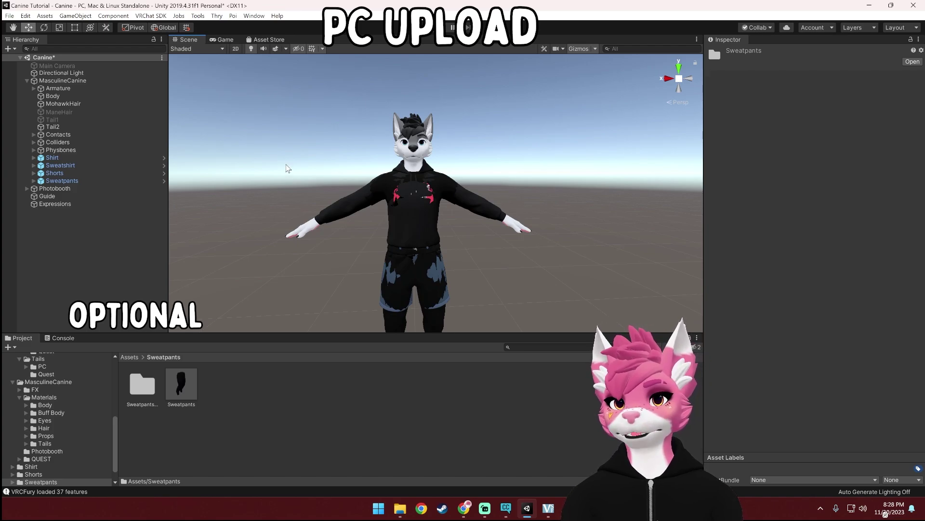
pyautogui.click(6, 181)
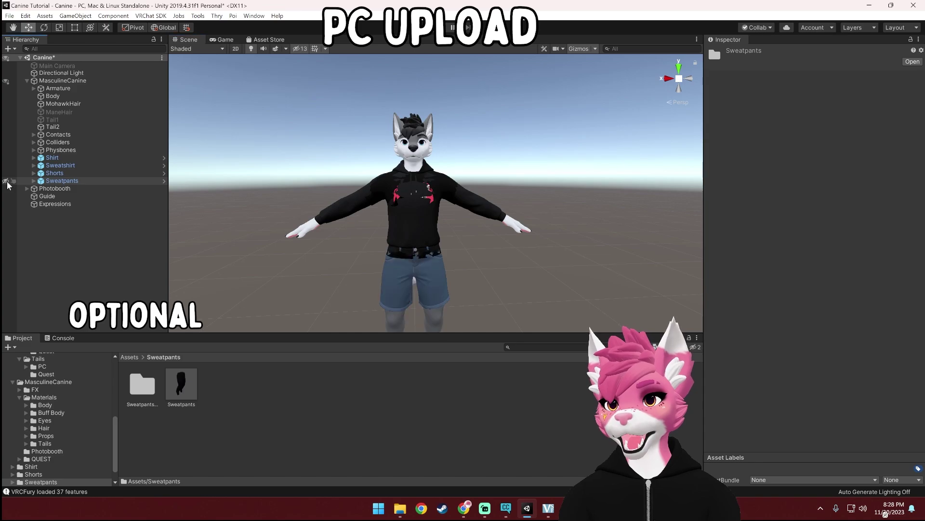
pyautogui.click(5, 173)
pyautogui.click(5, 165)
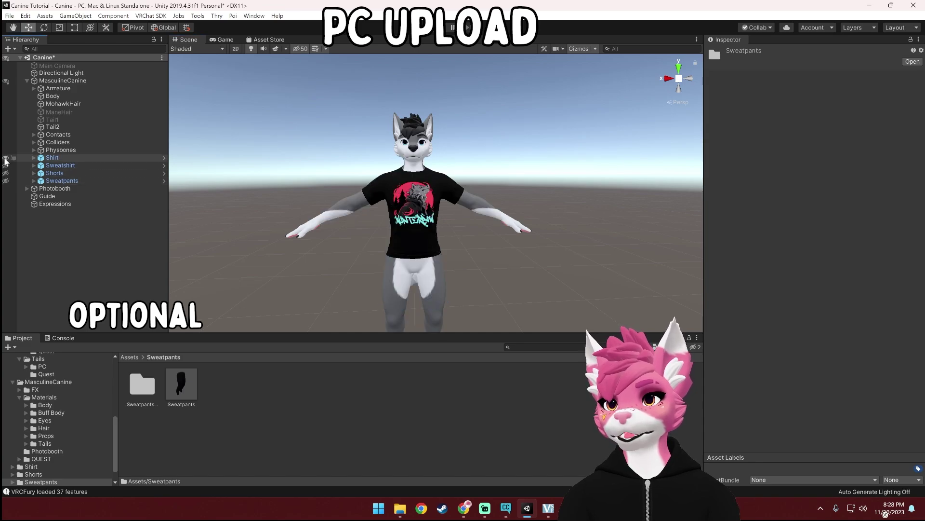
pyautogui.click(5, 158)
# - Enable the inactive Tail1 and ManeHair objects on the MasculineCanine avatar
pyautogui.click(60, 120)
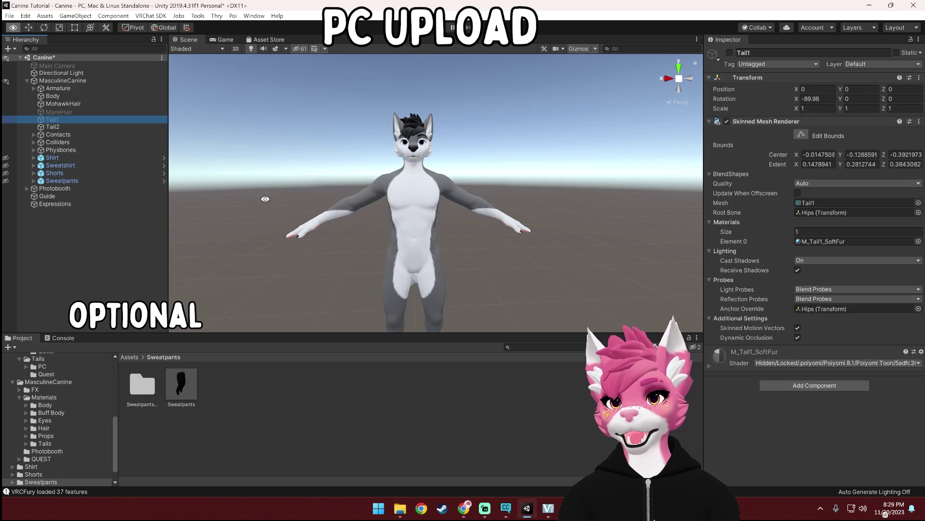
pyautogui.keyDown('alt'); pyautogui.moveTo(265, 199); pyautogui.dragTo(367, 224); pyautogui.keyUp('alt')
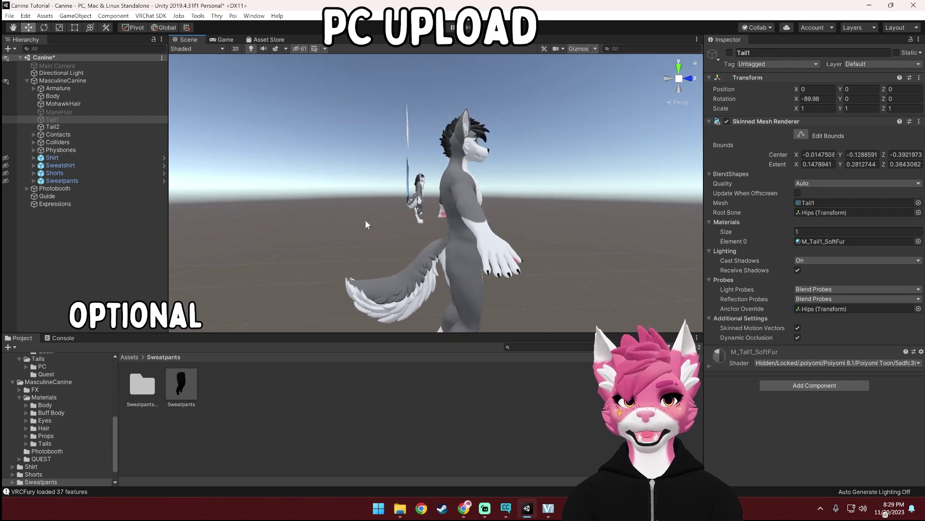
pyautogui.click(730, 53)
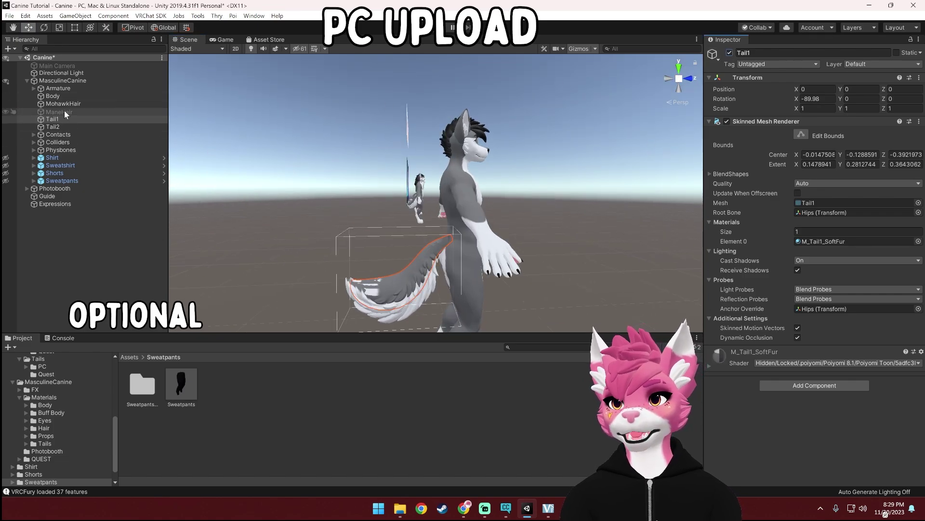
pyautogui.click(65, 112)
pyautogui.click(731, 52)
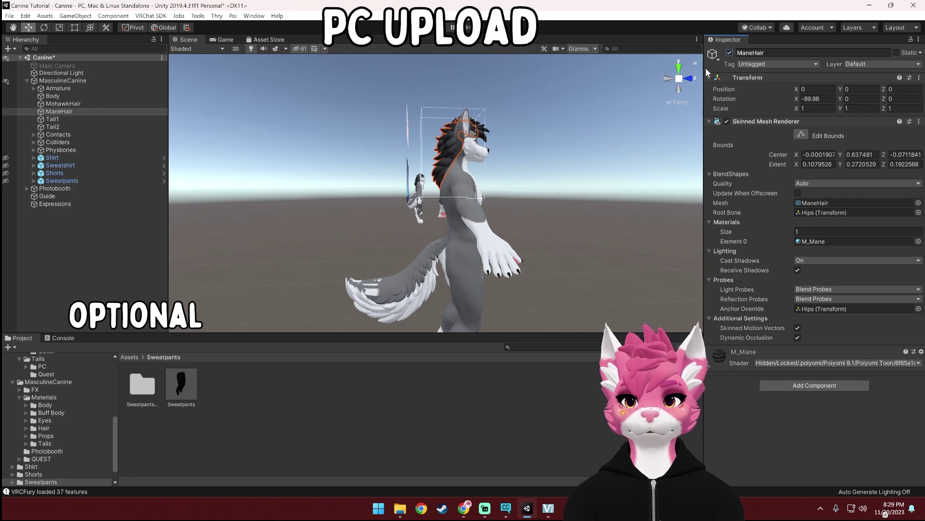
# - Apply the M_Default_Gray eye material from the MascCanine.Materials Eyes folder to the avatar's eyes
pyautogui.click(128, 357)
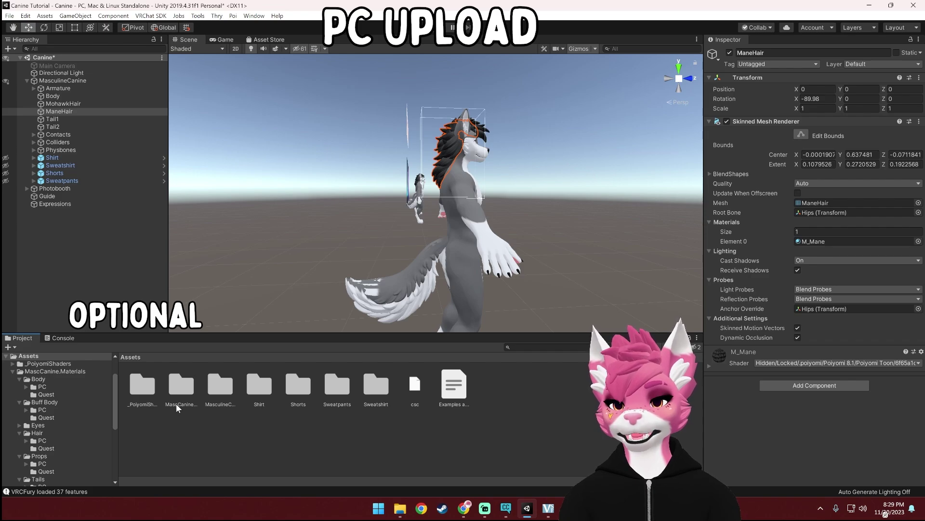
pyautogui.click(176, 387)
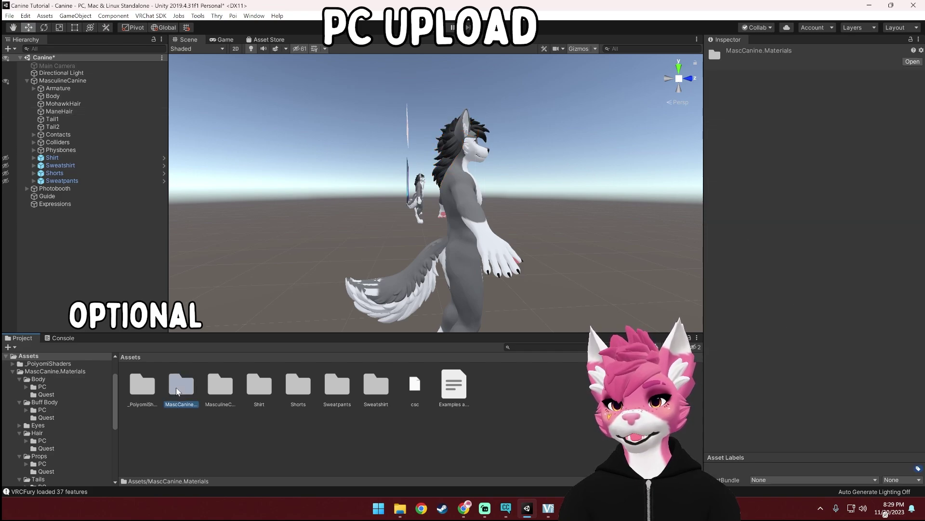
pyautogui.doubleClick(181, 385)
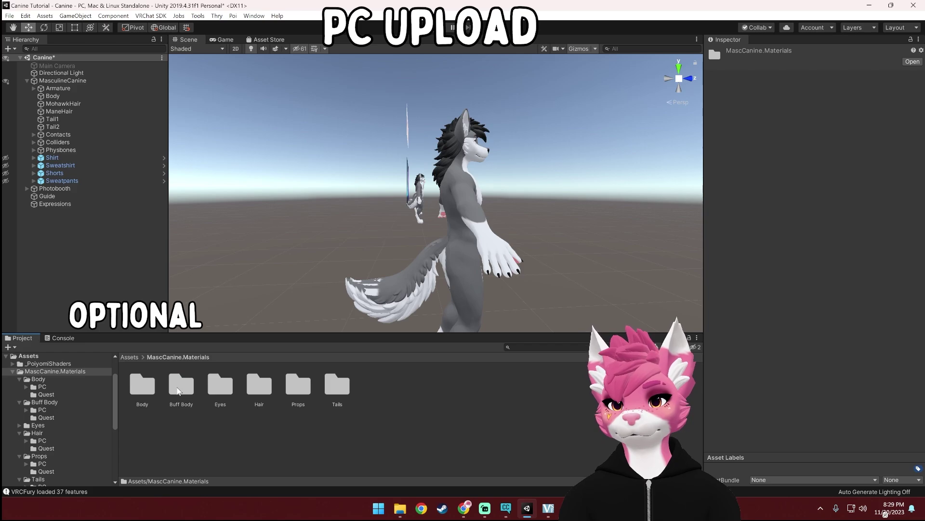
pyautogui.keyDown('alt'); pyautogui.moveTo(475, 158); pyautogui.dragTo(386, 138); pyautogui.keyUp('alt')
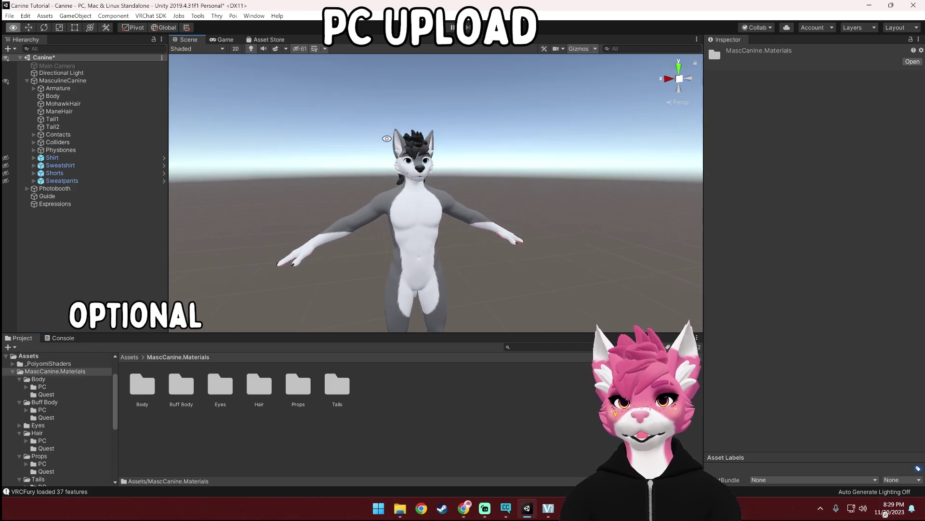
pyautogui.keyDown('alt'); pyautogui.moveTo(409, 143); pyautogui.dragTo(411, 167, button='middle'); pyautogui.keyUp('alt')
pyautogui.keyDown('alt'); pyautogui.moveTo(411, 167); pyautogui.dragTo(415, 183); pyautogui.keyUp('alt')
pyautogui.keyDown('alt'); pyautogui.moveTo(356, 152); pyautogui.dragTo(585, 236, button='right'); pyautogui.keyUp('alt')
pyautogui.keyDown('alt'); pyautogui.moveTo(585, 235); pyautogui.dragTo(592, 234); pyautogui.keyUp('alt')
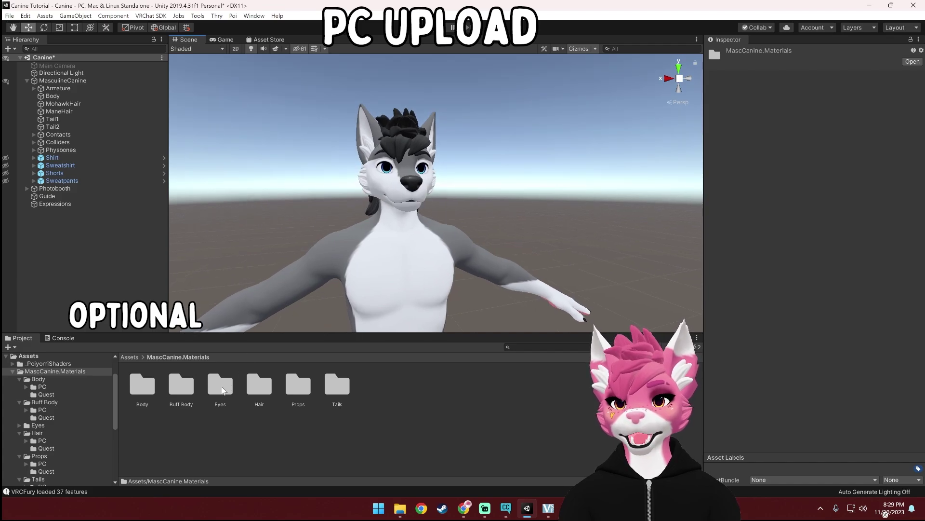
pyautogui.doubleClick(221, 386)
pyautogui.scroll(-2, 302, 428)
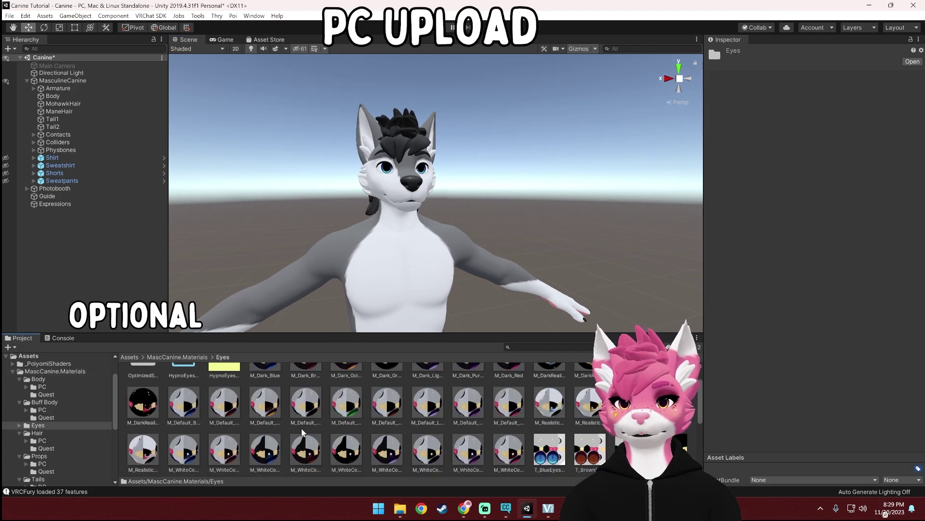
pyautogui.scroll(1, 302, 428)
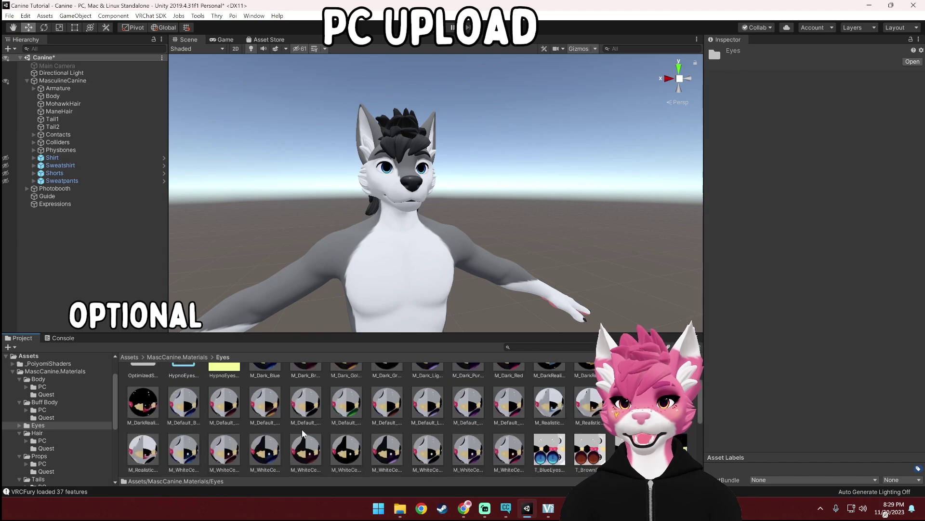
pyautogui.moveTo(345, 457); pyautogui.dragTo(285, 204)
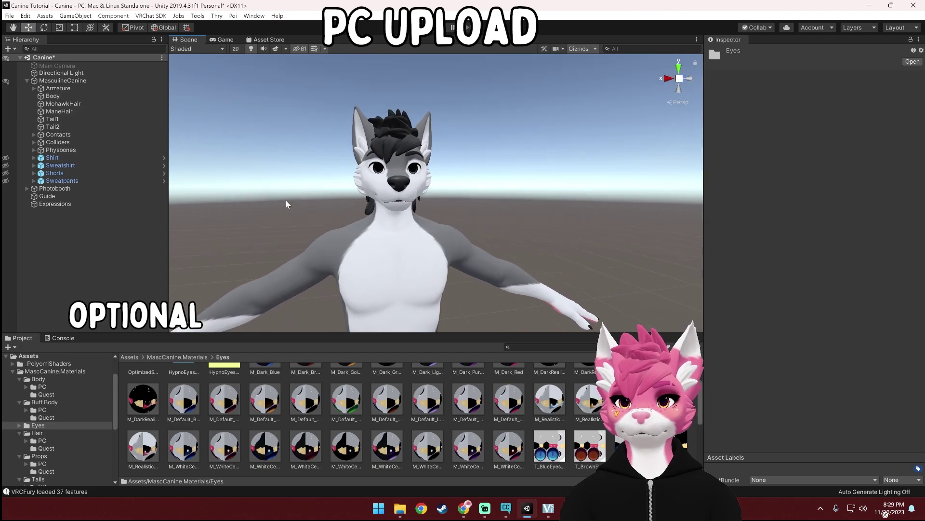
# - Apply the black mane material and the black-and-white mohawk material from the Hair PC folder to the avatar's hair
pyautogui.click(186, 356)
pyautogui.keyDown('alt'); pyautogui.moveTo(284, 270); pyautogui.dragTo(453, 265); pyautogui.keyUp('alt')
pyautogui.doubleClick(259, 386)
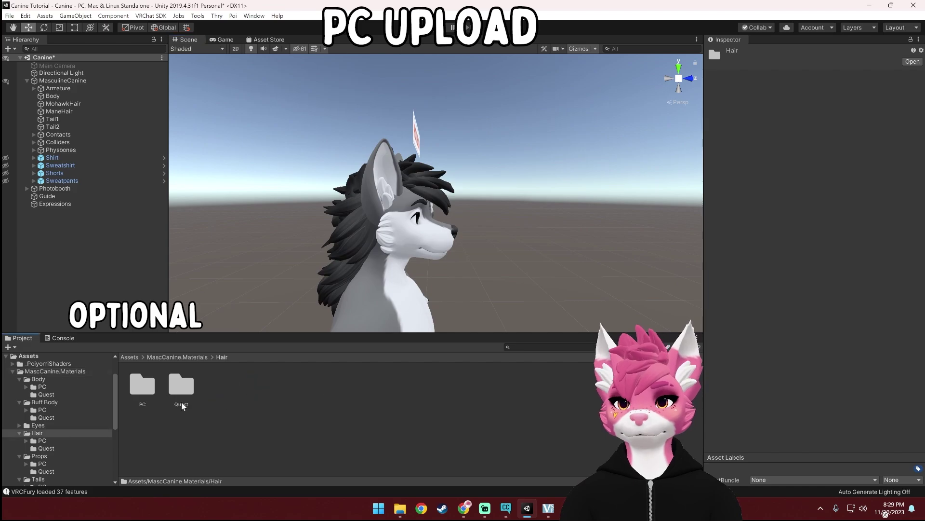
pyautogui.doubleClick(142, 393)
pyautogui.keyDown('alt'); pyautogui.moveTo(367, 256); pyautogui.dragTo(377, 248); pyautogui.keyUp('alt')
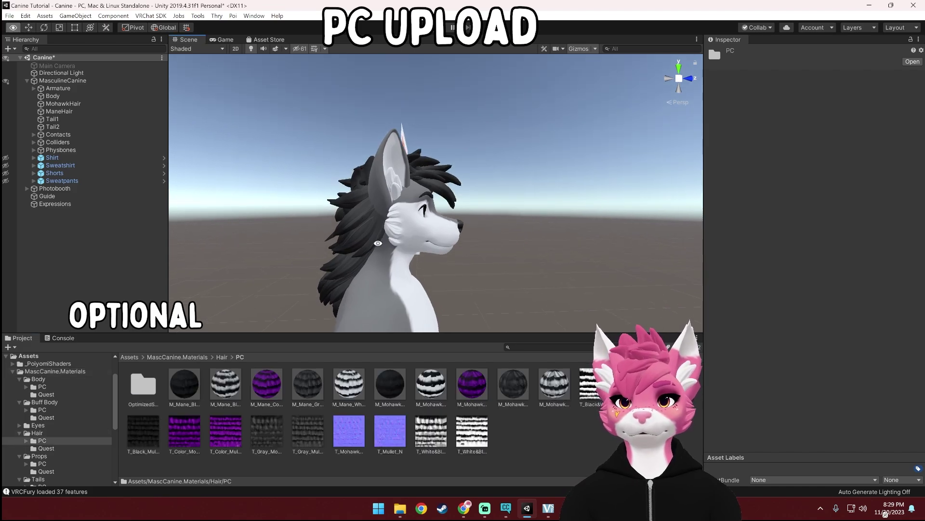
pyautogui.scroll(3, 377, 247)
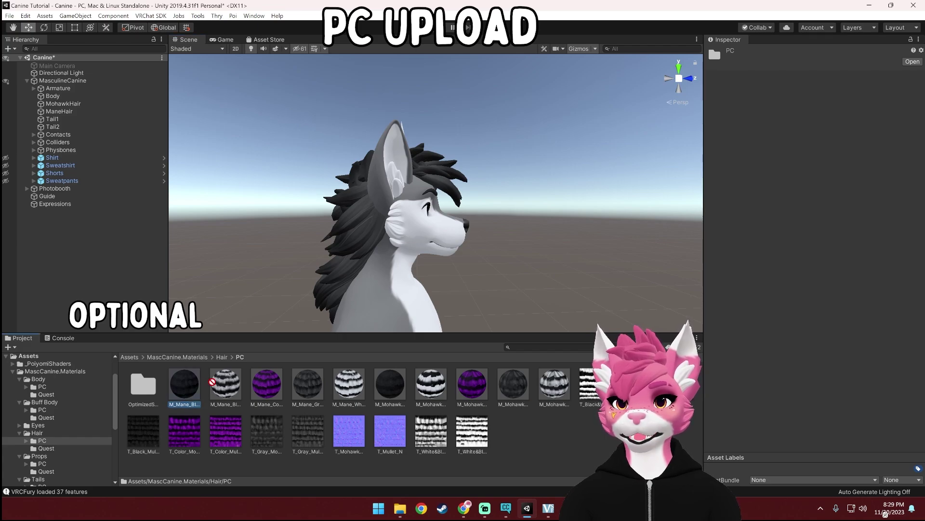
pyautogui.moveTo(211, 380); pyautogui.dragTo(332, 276)
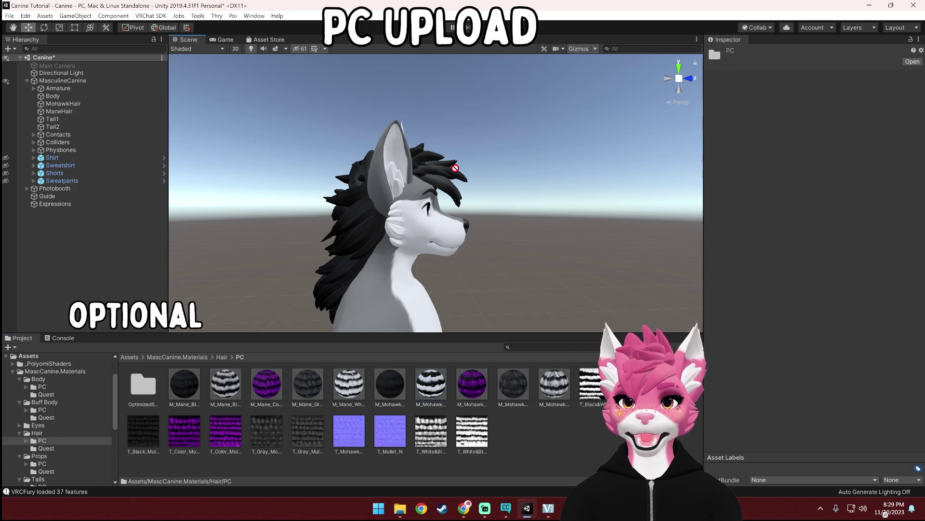
pyautogui.moveTo(455, 168); pyautogui.dragTo(450, 171)
pyautogui.keyDown('alt'); pyautogui.moveTo(582, 221); pyautogui.dragTo(518, 206); pyautogui.keyUp('alt')
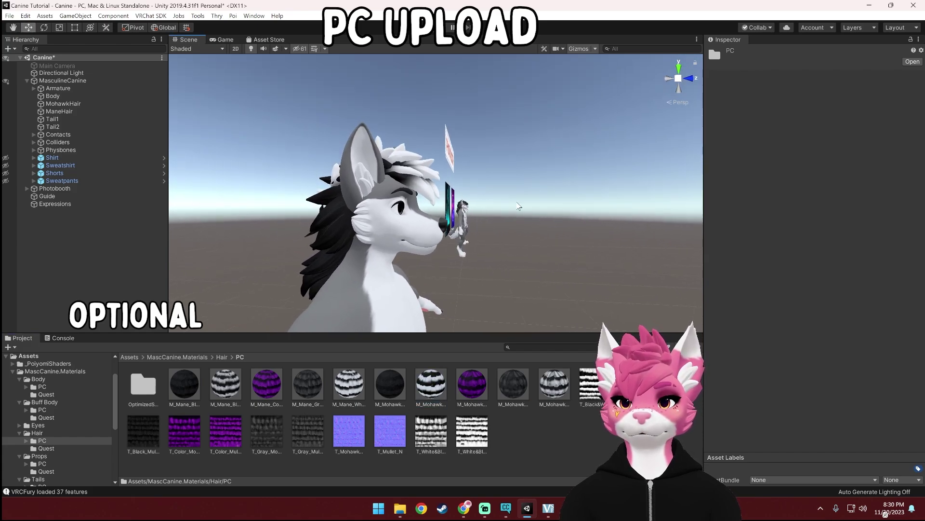
# - Apply the M_BorderCollie_Soft material from the MascCanine.Materials Body PC folder to the avatar's body
pyautogui.click(180, 356)
pyautogui.doubleClick(143, 389)
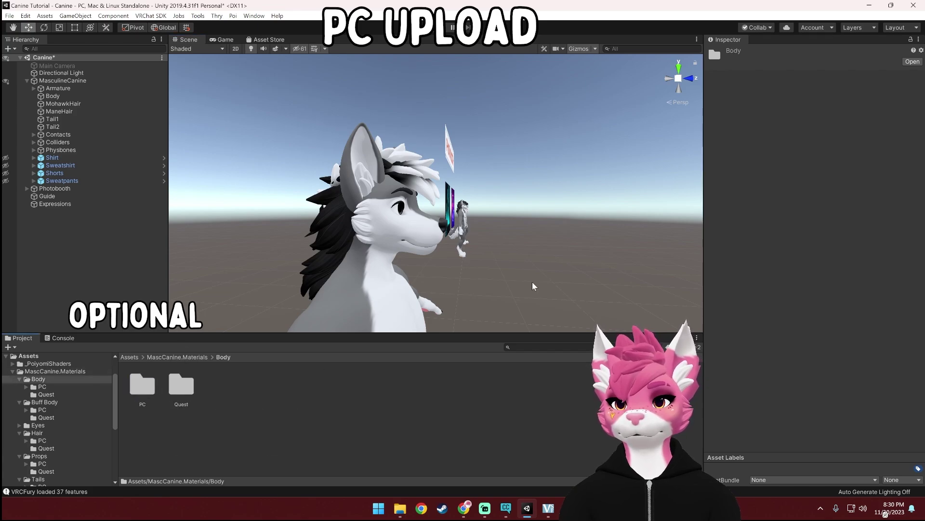
pyautogui.keyDown('alt'); pyautogui.moveTo(532, 281); pyautogui.dragTo(424, 274); pyautogui.keyUp('alt')
pyautogui.doubleClick(144, 393)
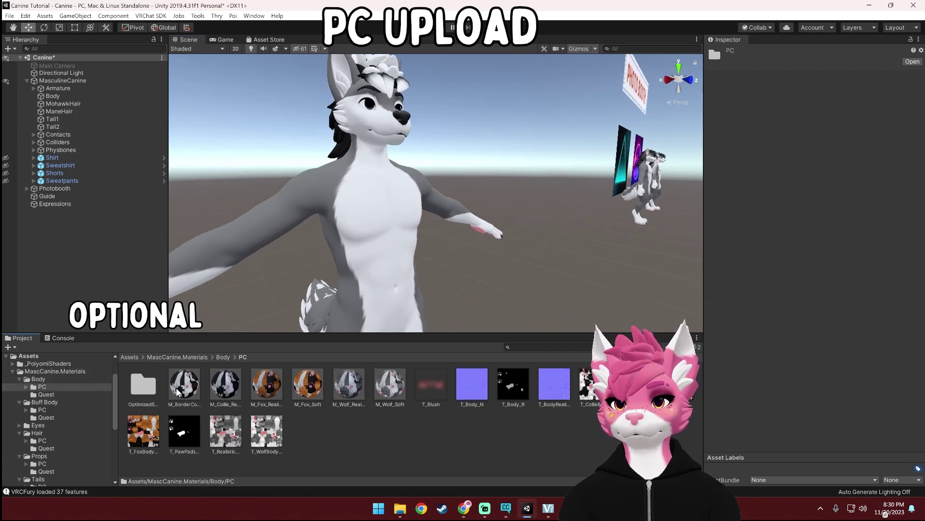
pyautogui.moveTo(178, 392); pyautogui.dragTo(476, 239)
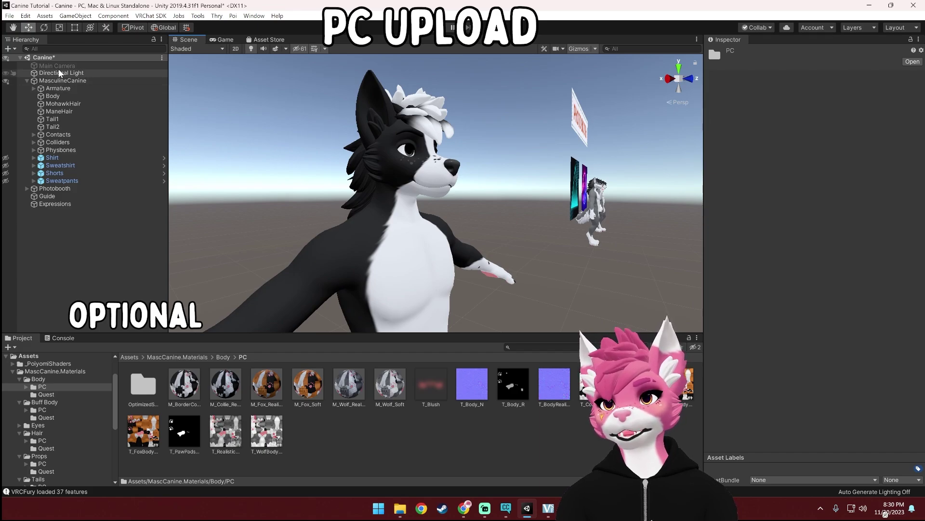
# - Assign the M_CollieFloof material from the Props PC folder to Element 2 of the Body mesh's materials
pyautogui.click(53, 96)
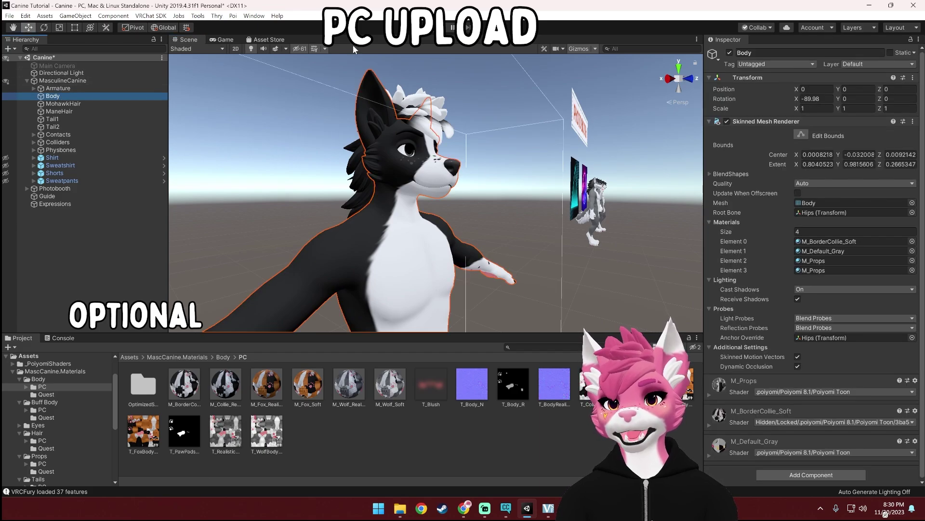
pyautogui.click(192, 357)
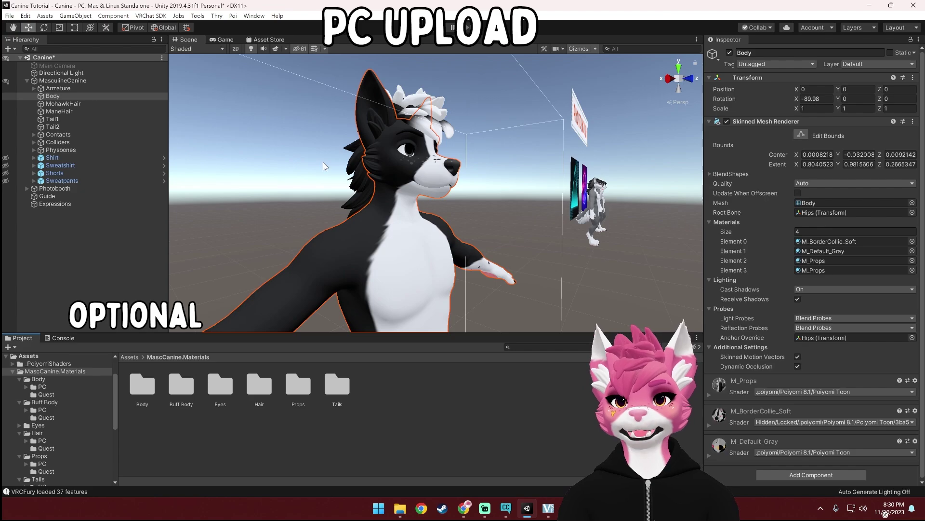
pyautogui.doubleClick(301, 387)
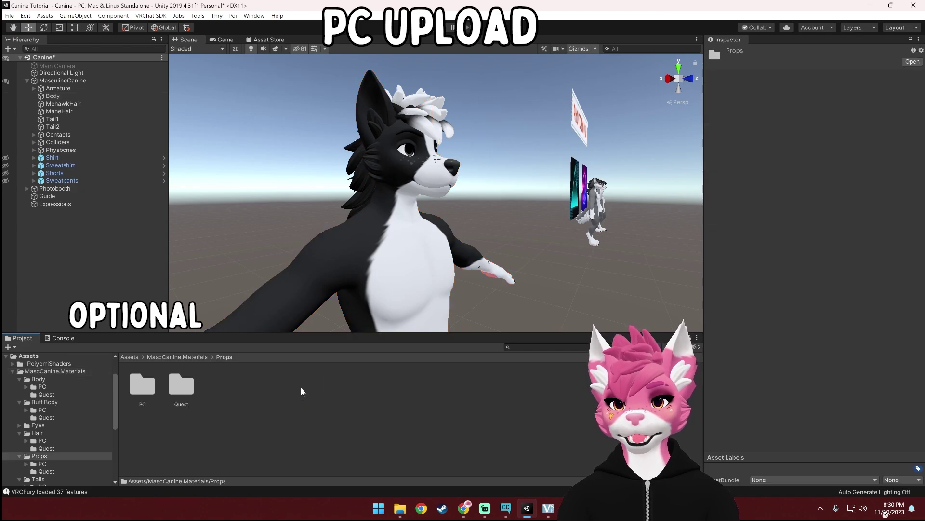
pyautogui.doubleClick(150, 391)
pyautogui.click(53, 96)
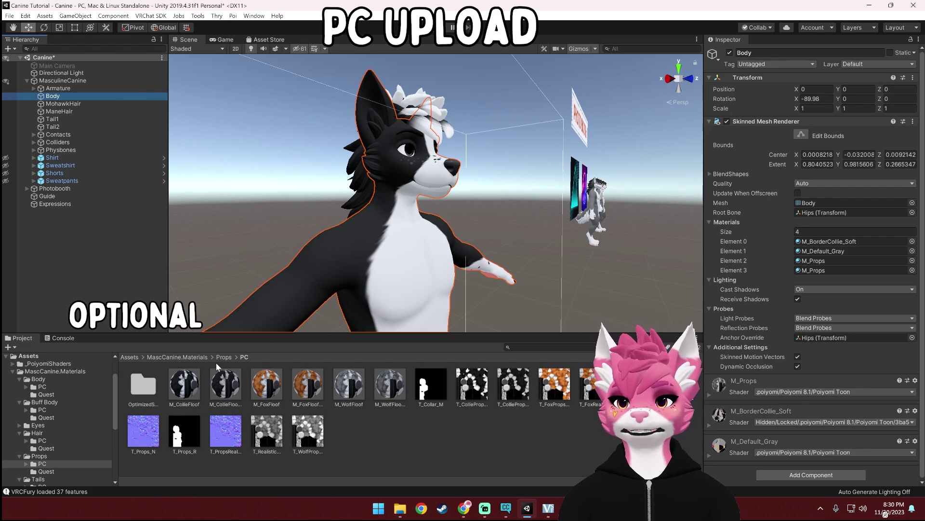
pyautogui.moveTo(269, 378); pyautogui.dragTo(810, 263)
pyautogui.keyDown('alt'); pyautogui.moveTo(554, 244); pyautogui.dragTo(404, 242); pyautogui.keyUp('alt')
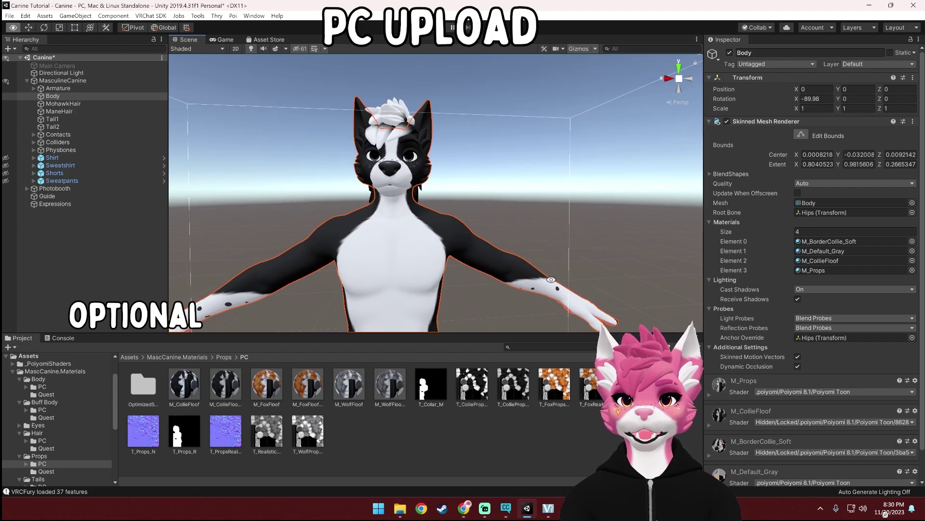
pyautogui.keyDown('alt'); pyautogui.scroll(-10, 550, 280); pyautogui.keyUp('alt')
pyautogui.keyDown('alt'); pyautogui.moveTo(475, 273); pyautogui.dragTo(435, 223, button='middle'); pyautogui.keyUp('alt')
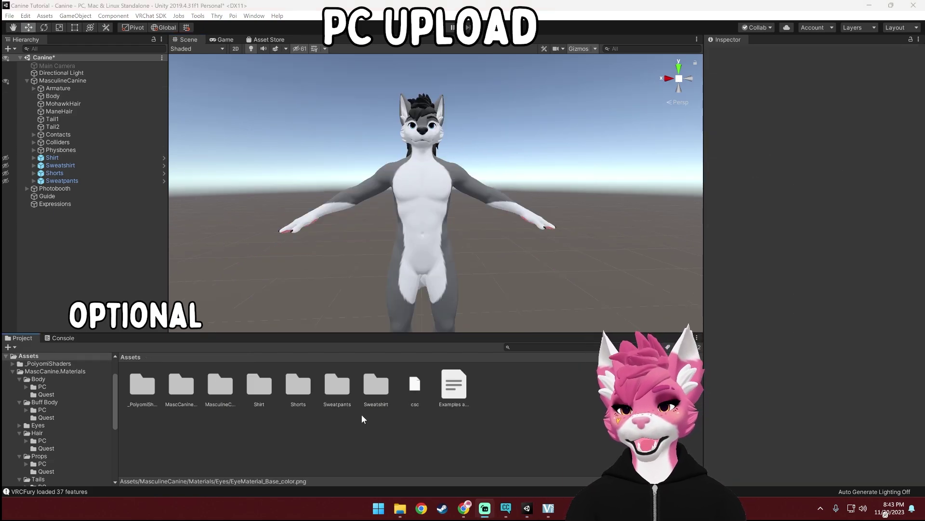
# - Import the EyeMaterial_Base_color.png texture from File Explorer into the MasculineCanine Materials Eyes folder and show its import settings
pyautogui.click(215, 389)
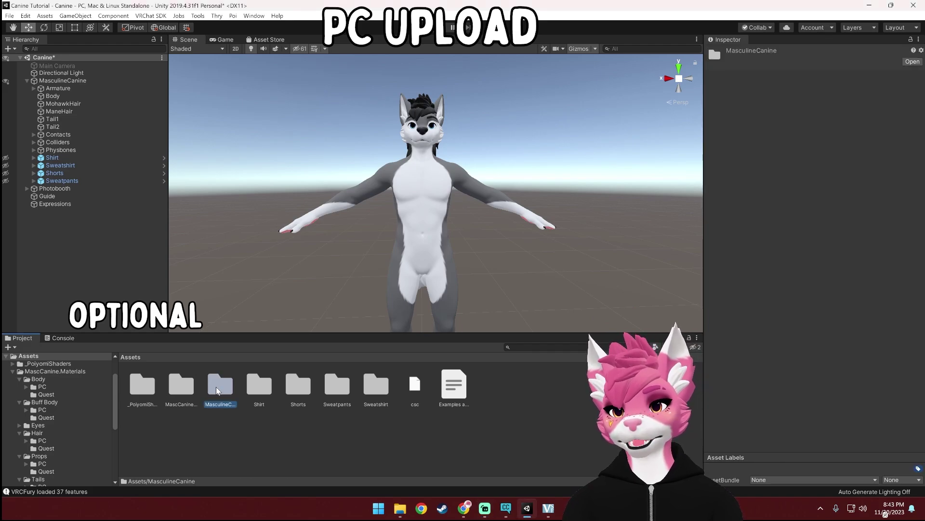
pyautogui.doubleClick(217, 386)
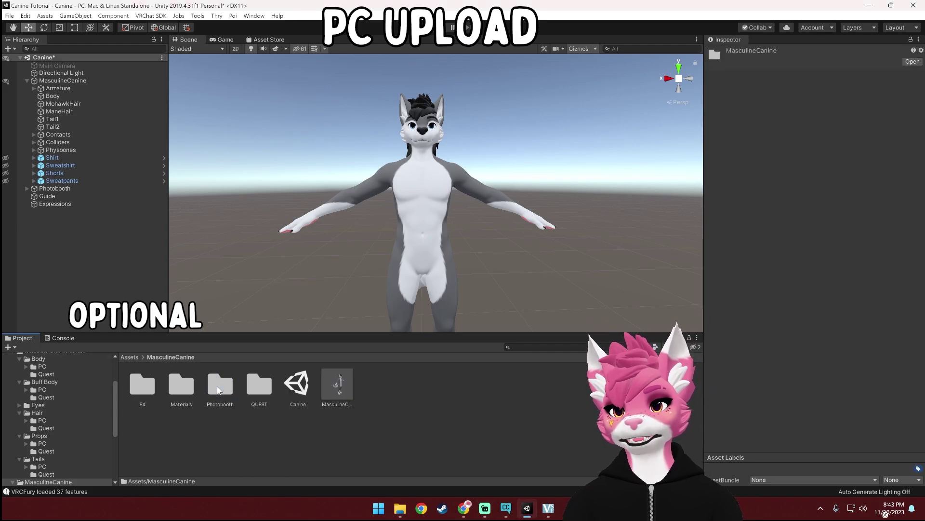
pyautogui.doubleClick(188, 388)
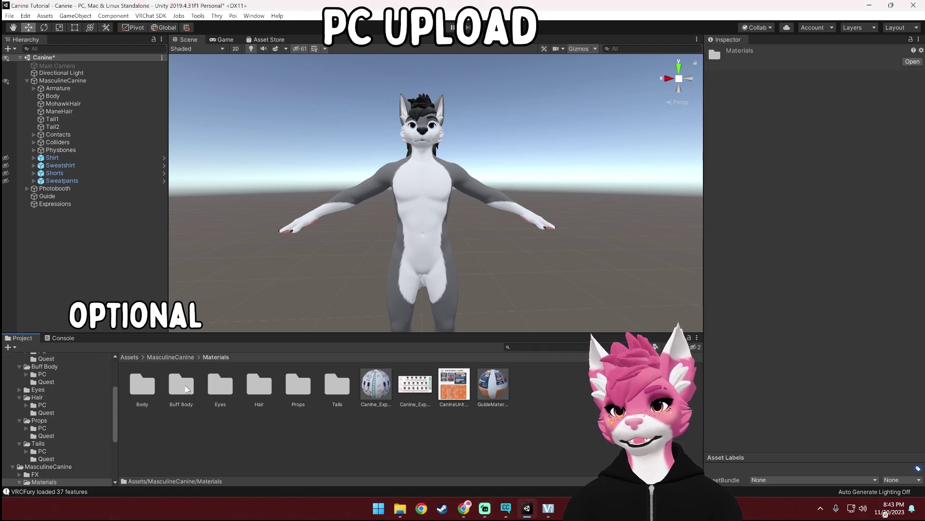
pyautogui.click(220, 389)
pyautogui.doubleClick(219, 390)
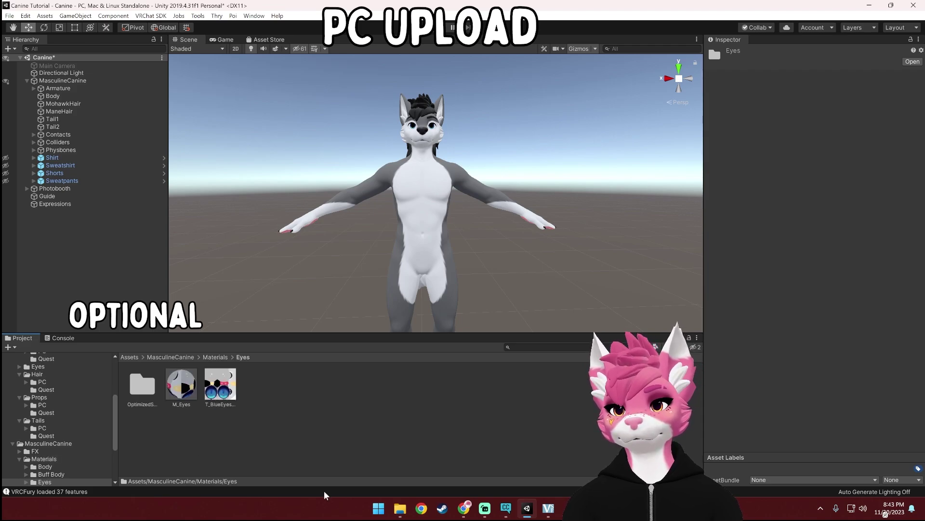
pyautogui.moveTo(400, 508)
pyautogui.click(452, 443)
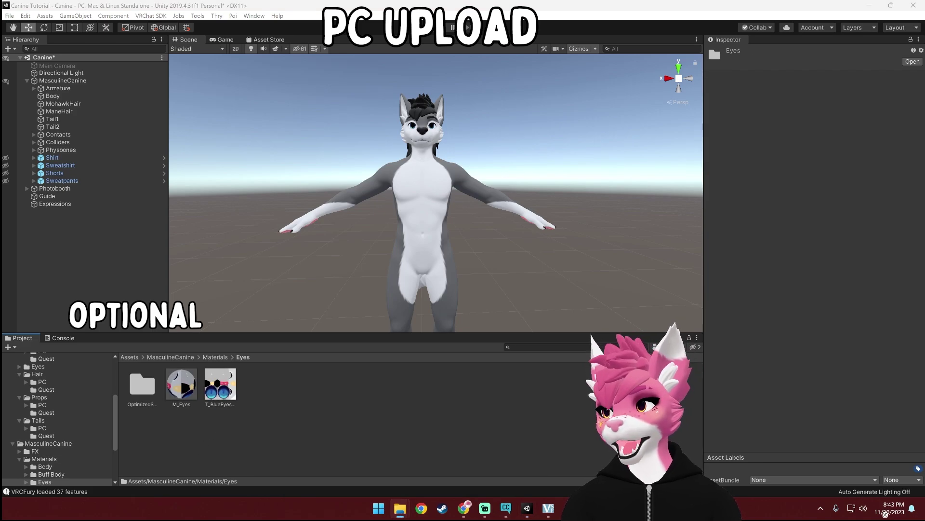
pyautogui.moveTo(9, 250); pyautogui.dragTo(351, 448)
pyautogui.click(188, 387)
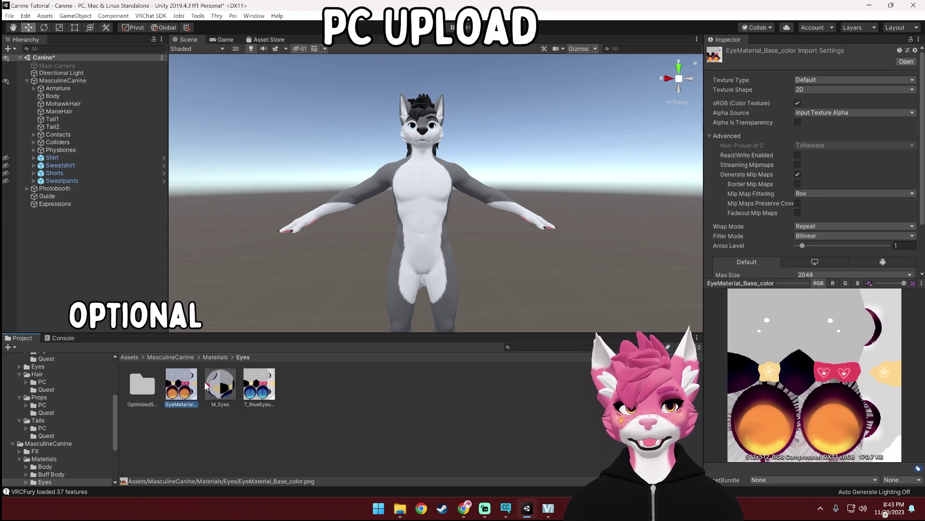
# - Enable Streaming Mipmaps on EyeMaterial_Base_color, set its max size to 512 and compression to High Quality, and apply the import settings
pyautogui.click(798, 165)
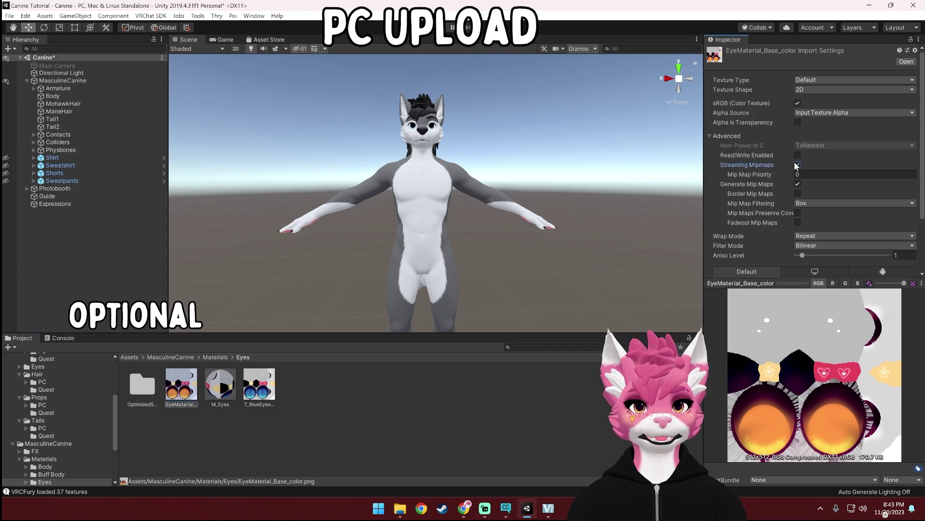
pyautogui.scroll(-3, 827, 212)
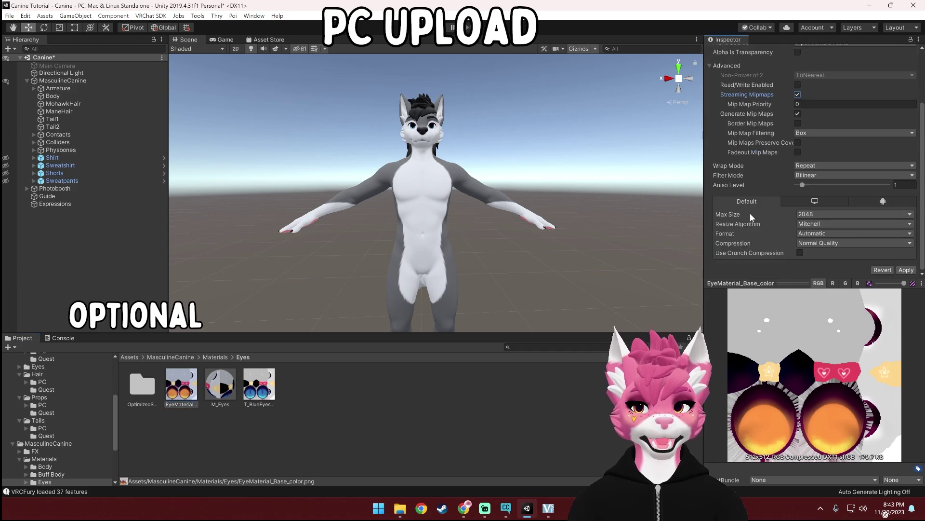
pyautogui.click(819, 217)
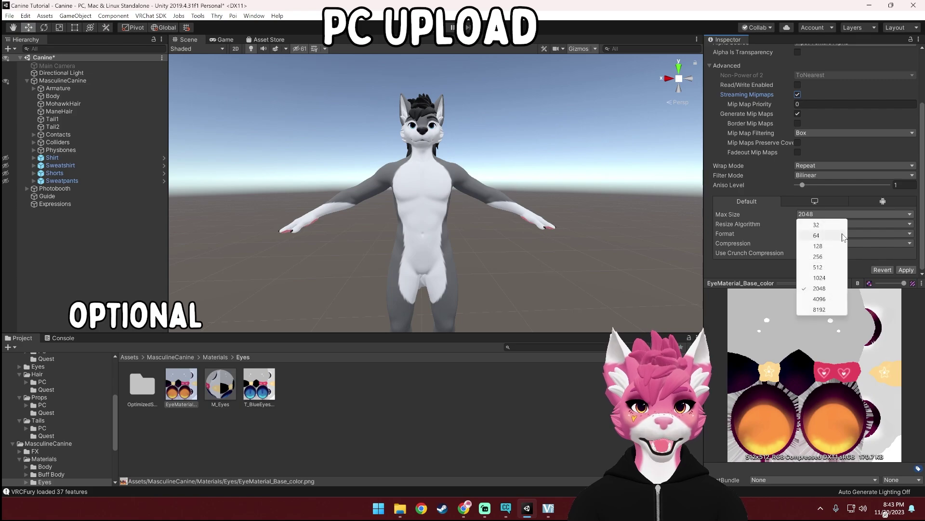
pyautogui.click(822, 268)
pyautogui.click(826, 247)
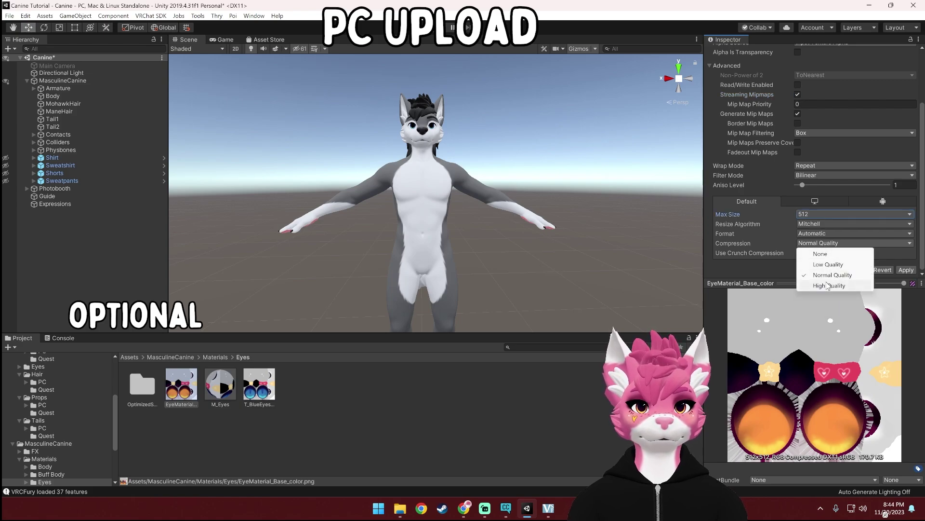
pyautogui.click(837, 286)
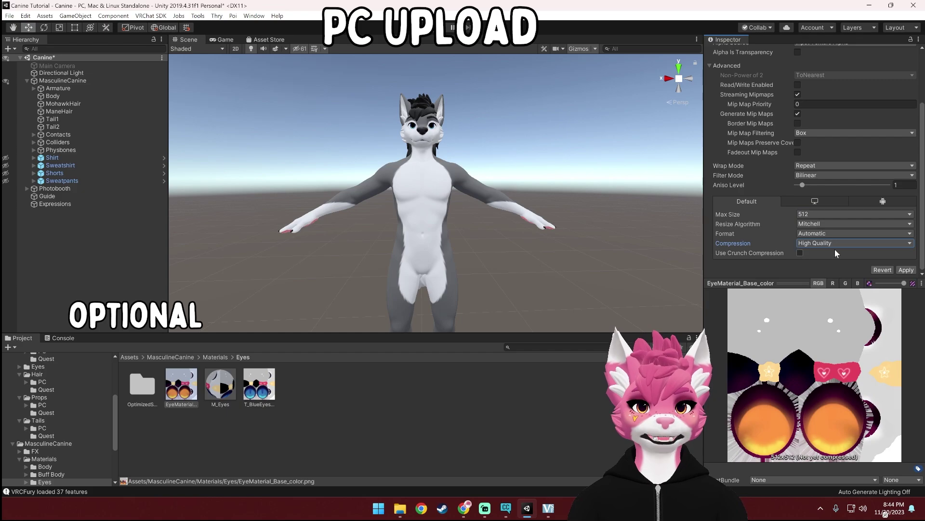
pyautogui.click(903, 271)
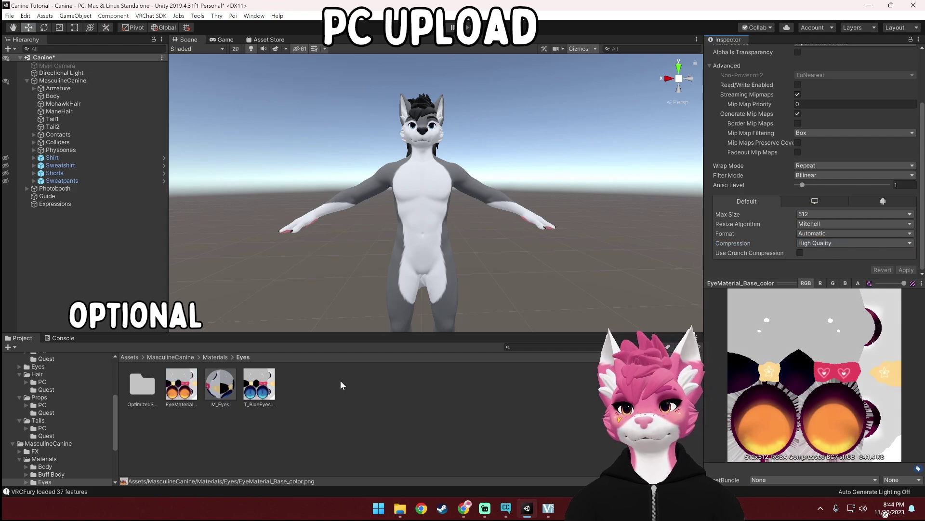
# - Unlock the M_Eyes material's shader, assign EyeMaterial_Base_color as its texture, and lock the shader again
pyautogui.click(222, 387)
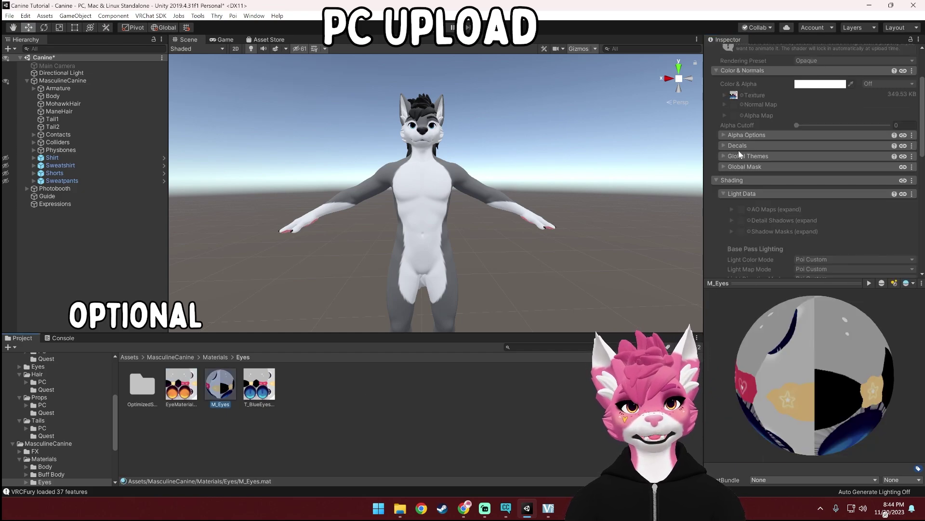
pyautogui.scroll(3, 739, 151)
pyautogui.click(819, 102)
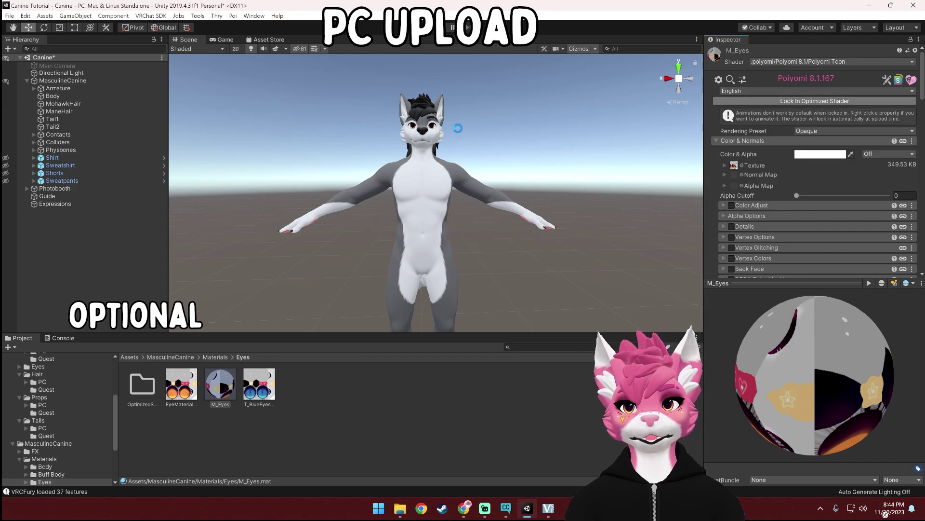
# - Apply the M_Eyes material to the avatar's eyes and check the face up close
pyautogui.keyDown('alt'); pyautogui.moveTo(471, 161); pyautogui.dragTo(482, 170); pyautogui.keyUp('alt')
pyautogui.keyDown('alt'); pyautogui.moveTo(481, 169); pyautogui.dragTo(623, 236, button='right'); pyautogui.keyUp('alt')
pyautogui.keyDown('alt'); pyautogui.moveTo(598, 244); pyautogui.dragTo(539, 237); pyautogui.keyUp('alt')
pyautogui.keyDown('alt'); pyautogui.moveTo(504, 241); pyautogui.dragTo(554, 274, button='right'); pyautogui.keyUp('alt')
pyautogui.keyDown('alt'); pyautogui.moveTo(553, 275); pyautogui.dragTo(584, 266); pyautogui.keyUp('alt')
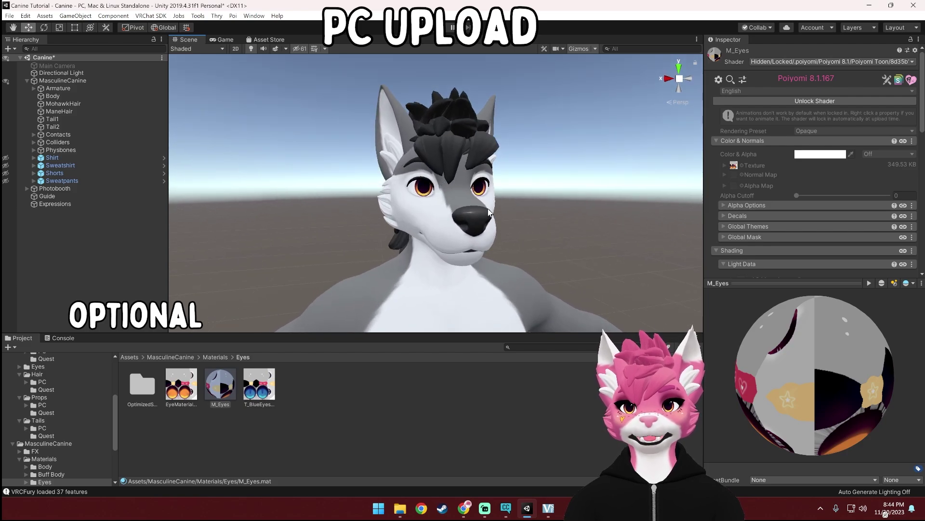
pyautogui.moveTo(235, 387); pyautogui.dragTo(421, 195)
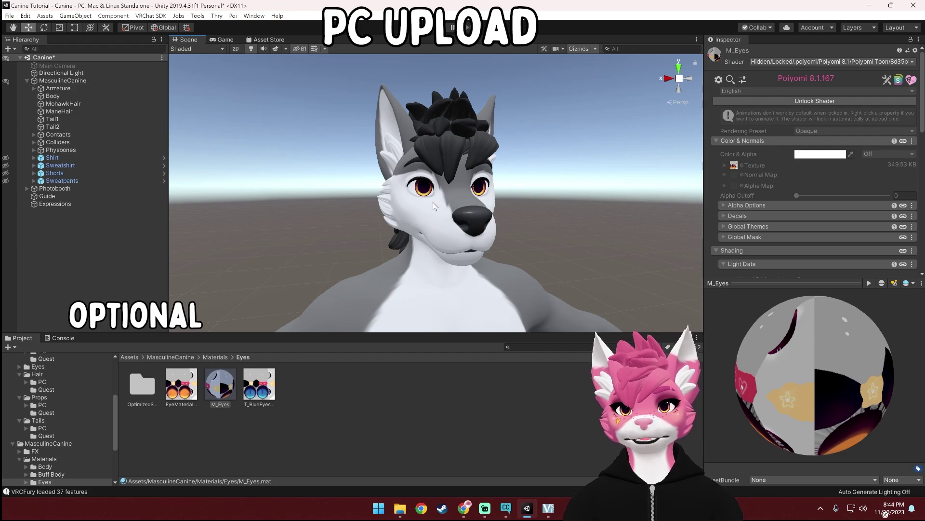
pyautogui.moveTo(530, 252)
pyautogui.keyDown('alt'); pyautogui.mouseDown()
pyautogui.moveTo(557, 246)
pyautogui.moveTo(470, 252)
pyautogui.moveTo(517, 246)
pyautogui.mouseUp(); pyautogui.keyUp('alt')
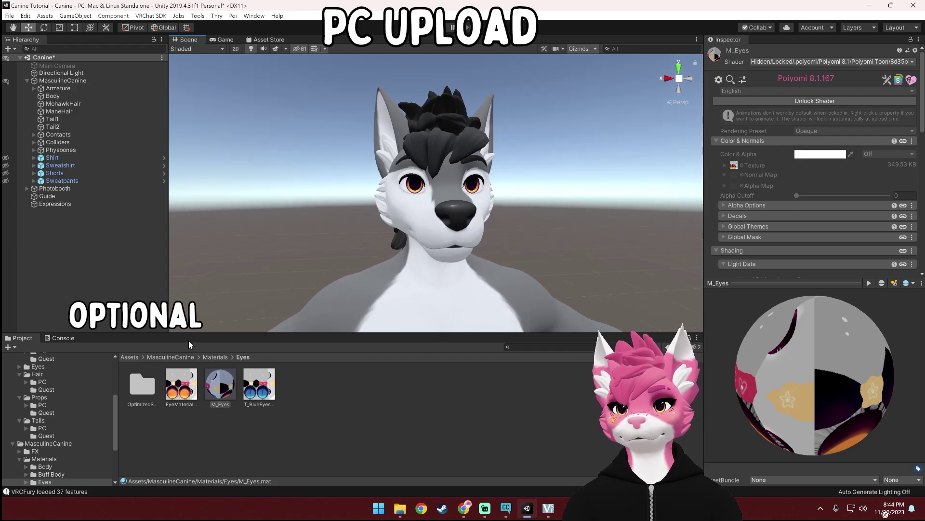
# - Import the BodyMaterial_Base_color.png texture into the MasculineCanine Materials Body folder
pyautogui.click(212, 356)
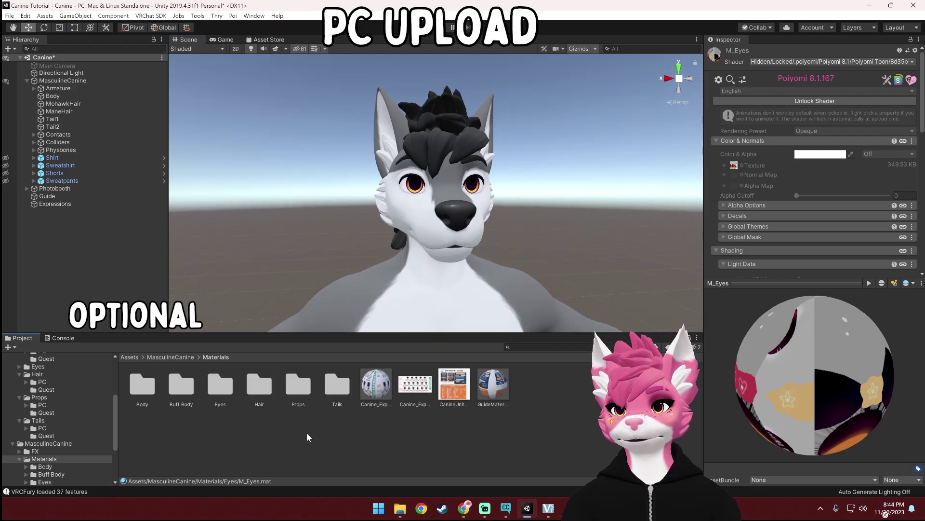
pyautogui.keyDown('alt'); pyautogui.moveTo(294, 280); pyautogui.dragTo(371, 274); pyautogui.keyUp('alt')
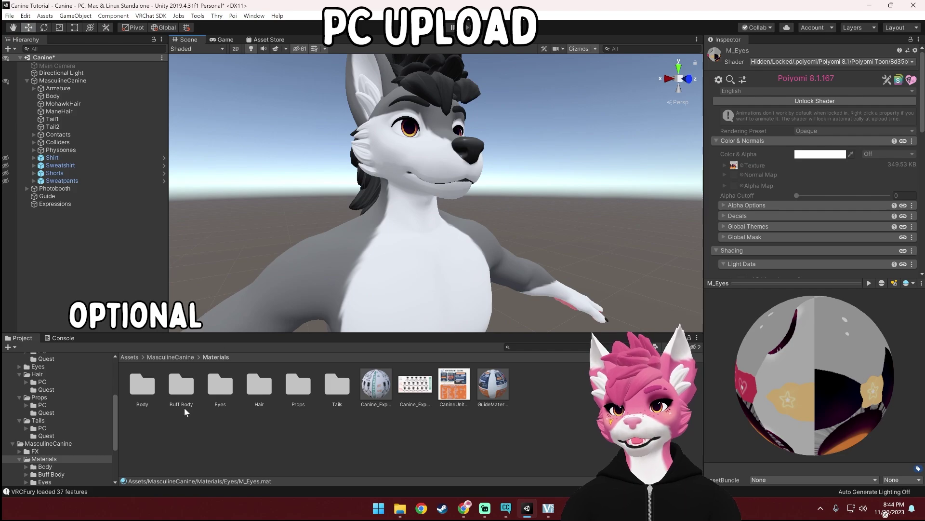
pyautogui.doubleClick(140, 391)
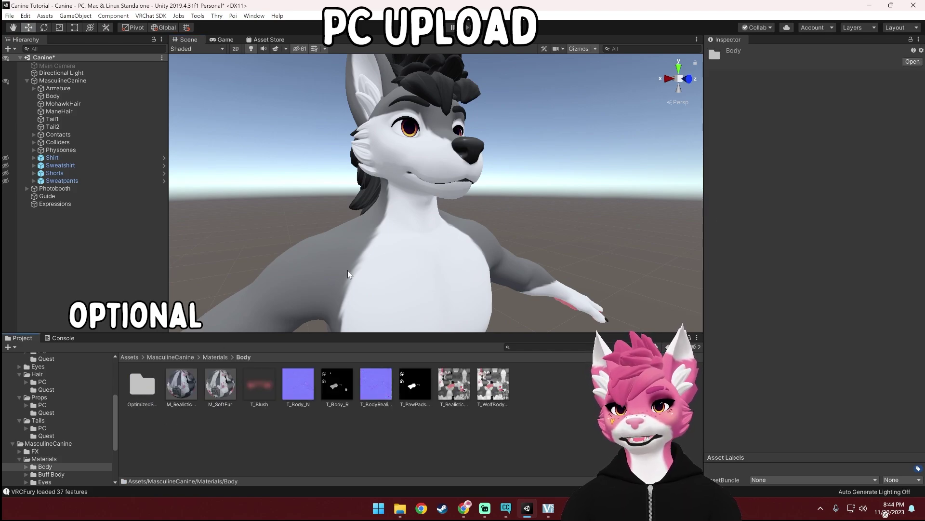
pyautogui.moveTo(180, 383); pyautogui.dragTo(233, 385)
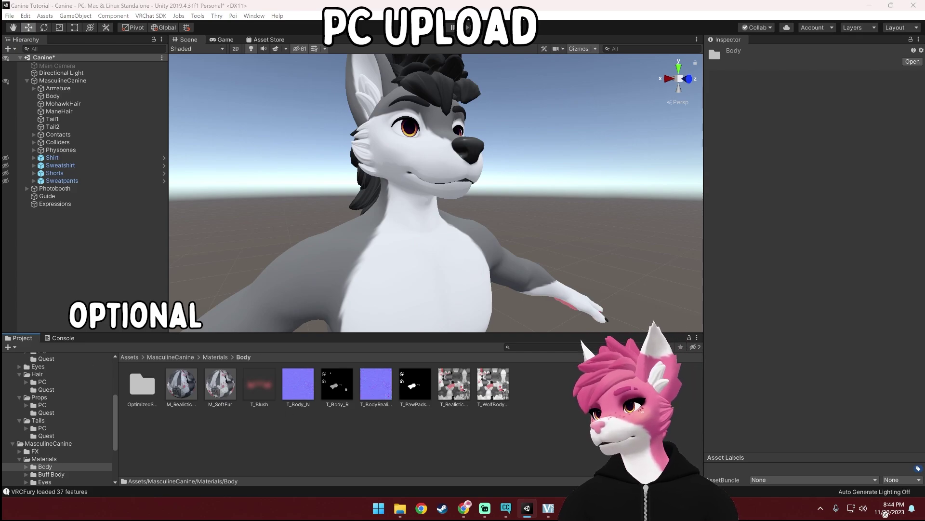
pyautogui.moveTo(219, 387); pyautogui.dragTo(278, 426)
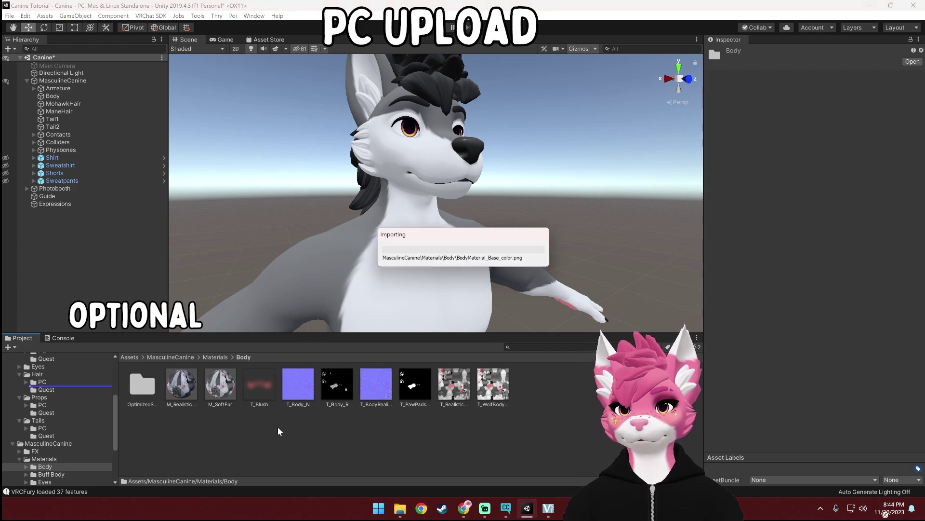
# - Enable Streaming Mipmaps on BodyMaterial_Base_color, set its max size to 4096 and compression to High Quality, and apply the import settings
pyautogui.click(188, 387)
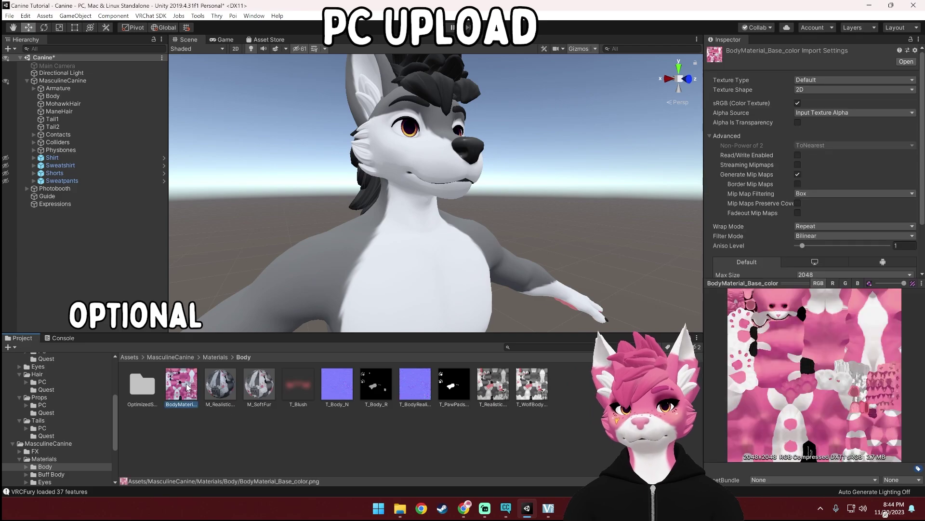
pyautogui.click(797, 165)
pyautogui.scroll(-3, 820, 172)
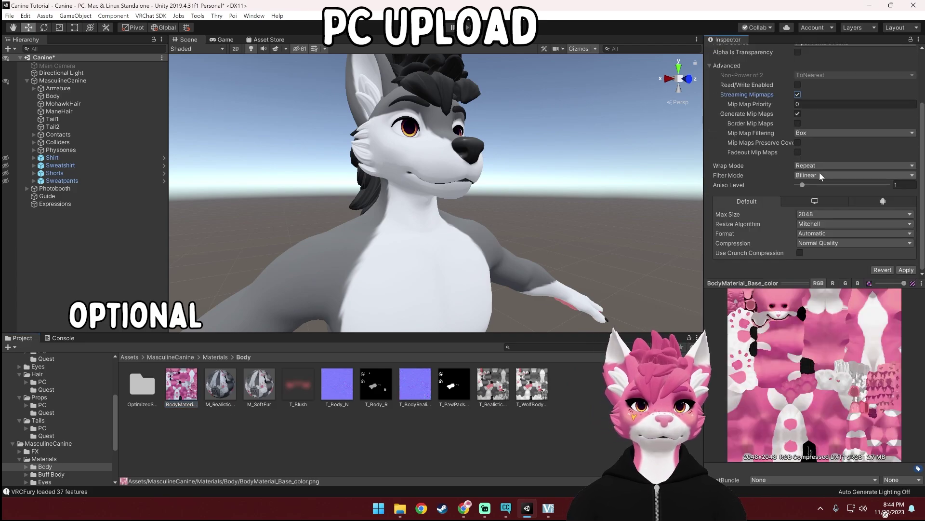
pyautogui.click(831, 214)
pyautogui.click(819, 299)
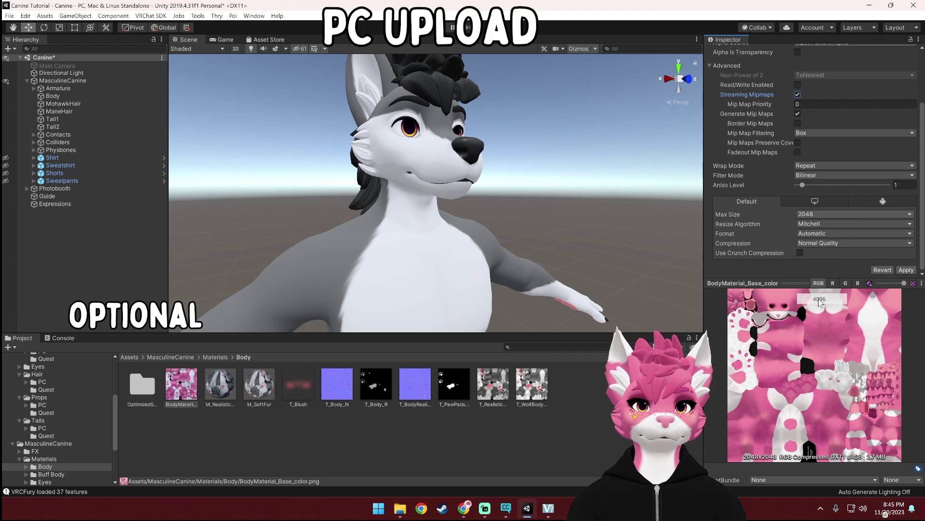
pyautogui.click(818, 243)
pyautogui.click(834, 285)
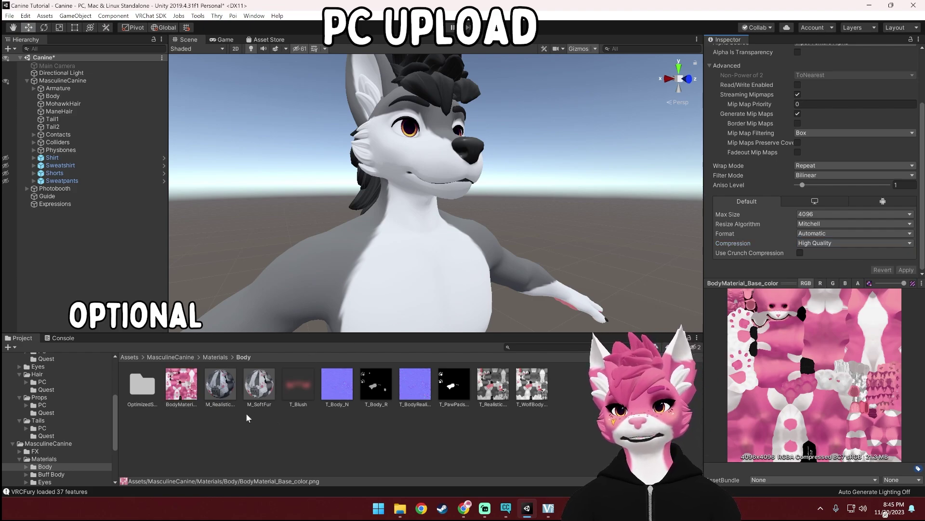
# - Assign BodyMaterial_Base_color as the texture of the unlocked M_SoftFur material, lock its shader, and apply the material to the avatar's body
pyautogui.click(259, 384)
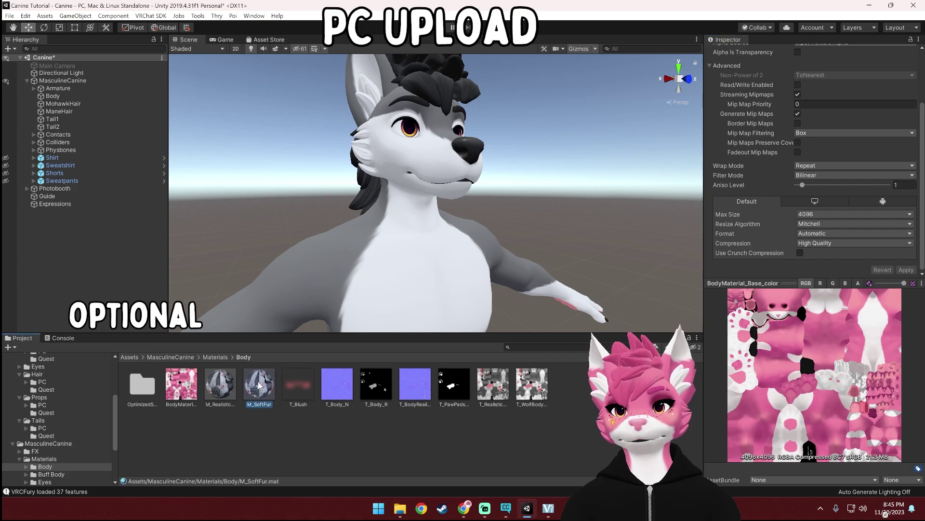
pyautogui.scroll(3, 747, 129)
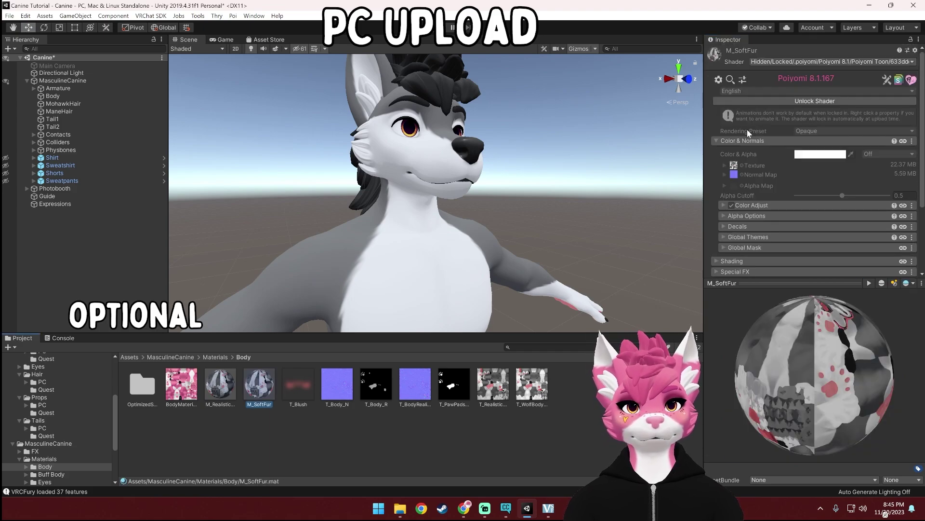
pyautogui.click(829, 100)
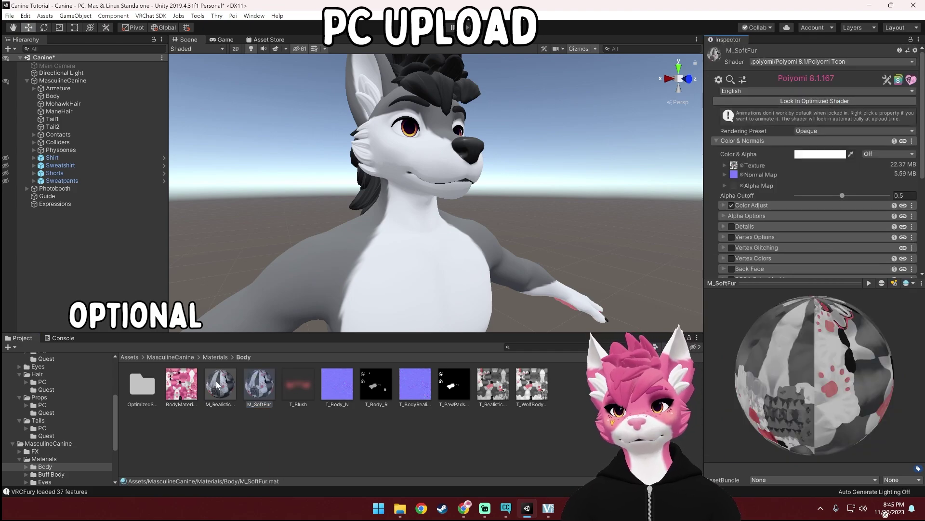
pyautogui.scroll(-3, 738, 101)
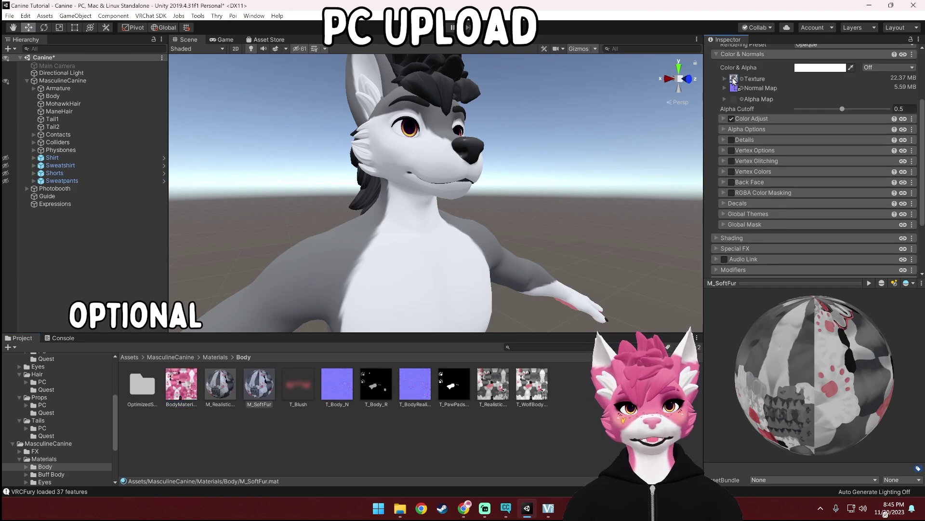
pyautogui.moveTo(734, 79); pyautogui.dragTo(734, 80)
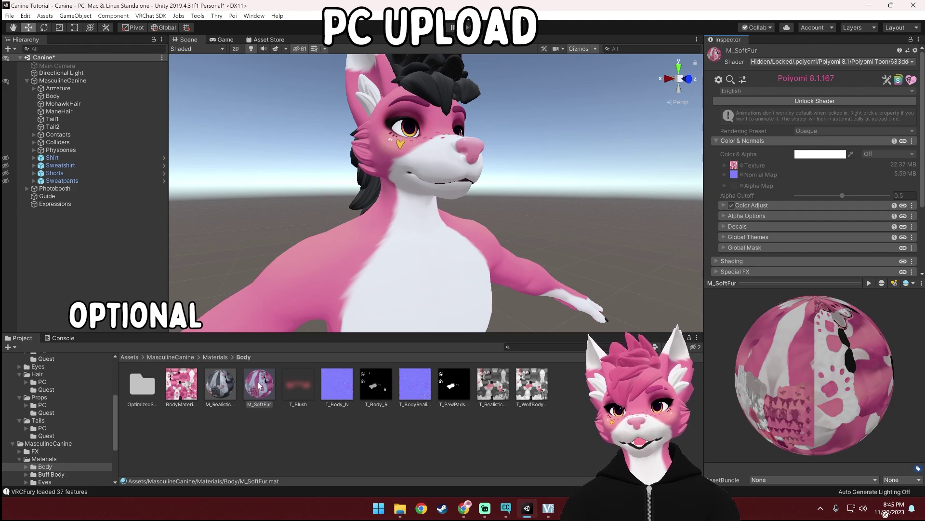
pyautogui.moveTo(259, 386); pyautogui.dragTo(352, 307)
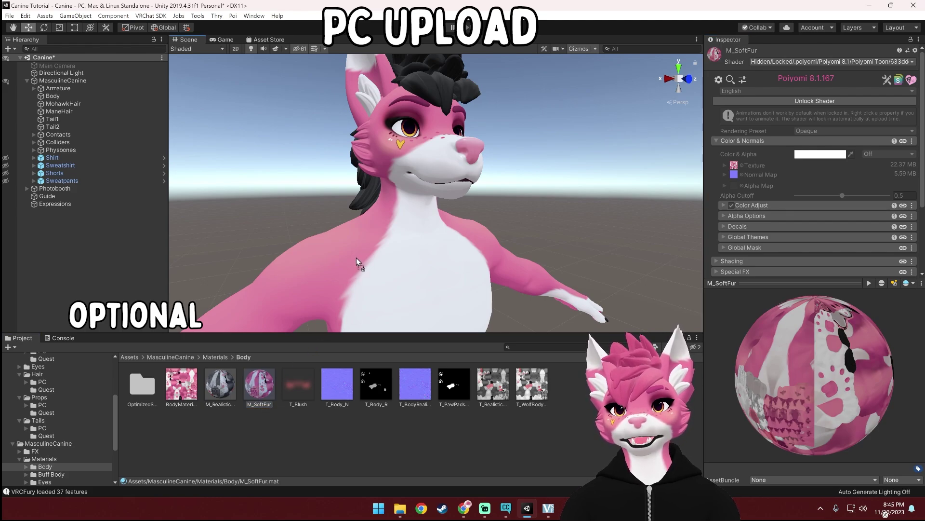
pyautogui.keyDown('alt'); pyautogui.moveTo(459, 300); pyautogui.dragTo(415, 209); pyautogui.keyUp('alt')
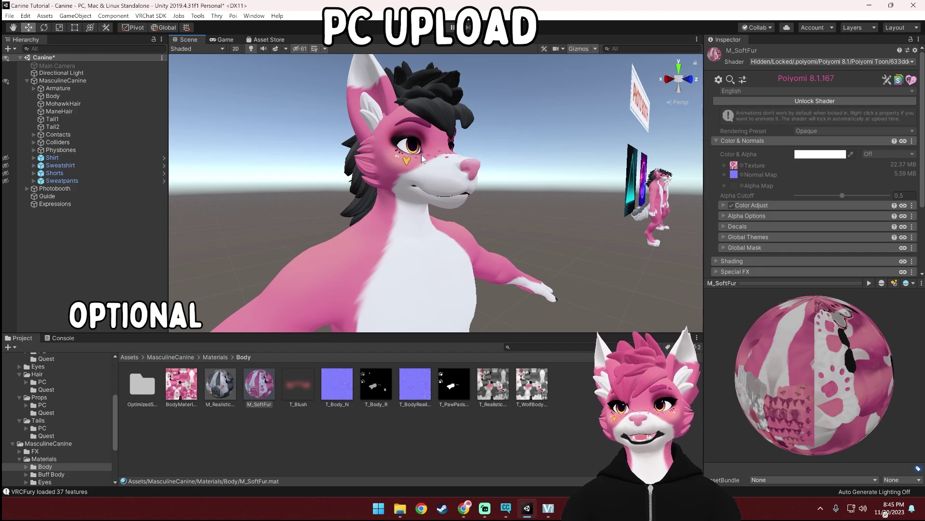
# - Import PropsMaterial_Base_color.png into the Materials Props folder and apply Streaming Mipmaps, a max size of 1024 and High Quality compression
pyautogui.click(213, 357)
pyautogui.doubleClick(305, 386)
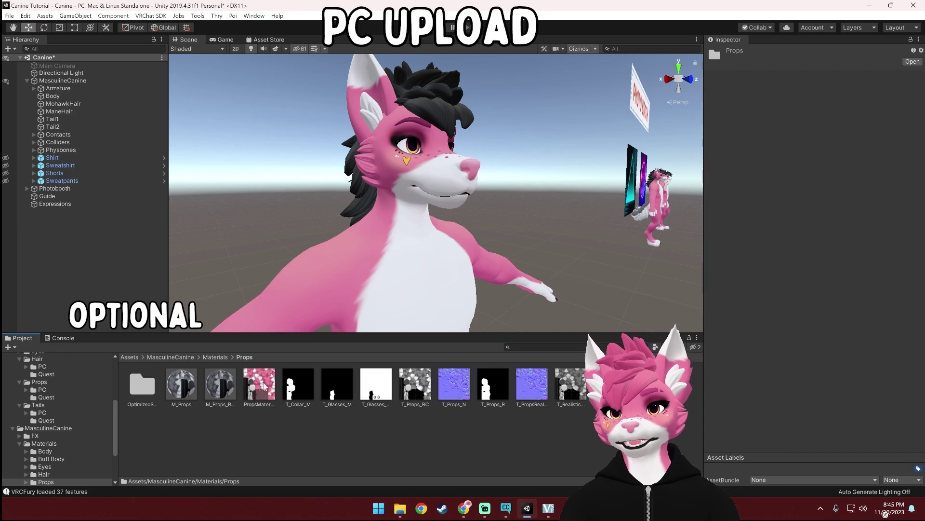
pyautogui.click(263, 384)
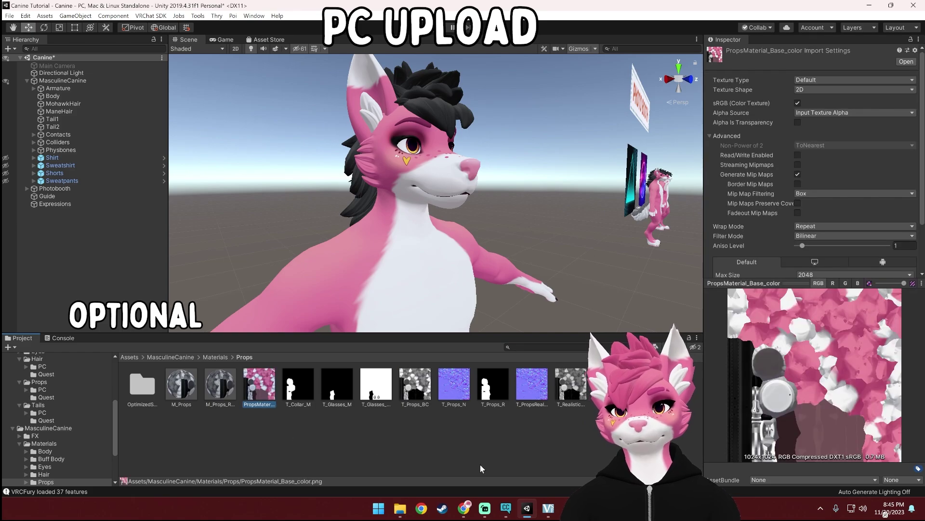
pyautogui.click(798, 164)
pyautogui.scroll(-3, 843, 184)
pyautogui.click(819, 213)
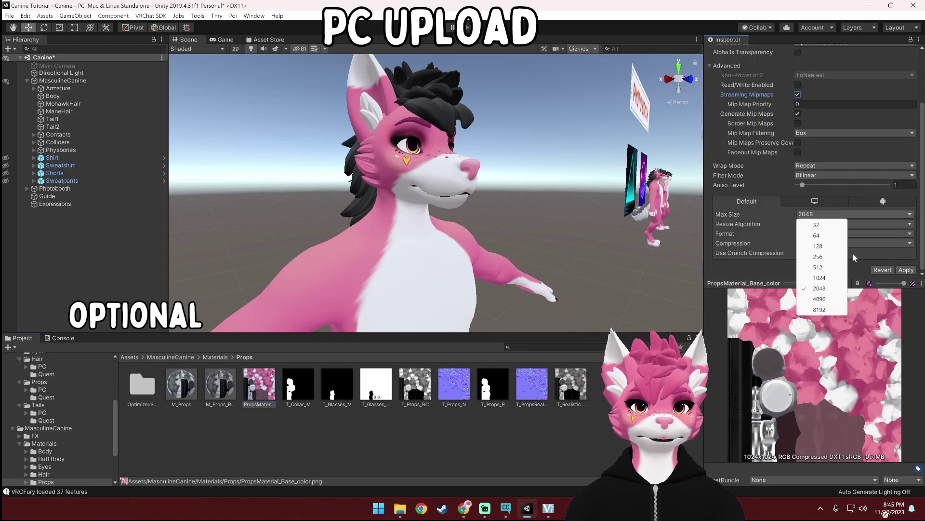
pyautogui.click(820, 277)
pyautogui.click(853, 243)
pyautogui.click(835, 285)
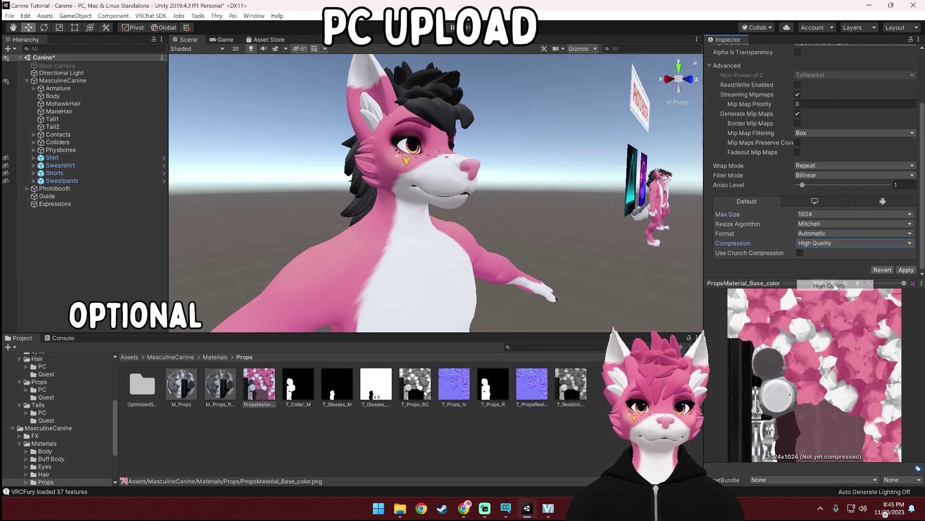
pyautogui.click(906, 270)
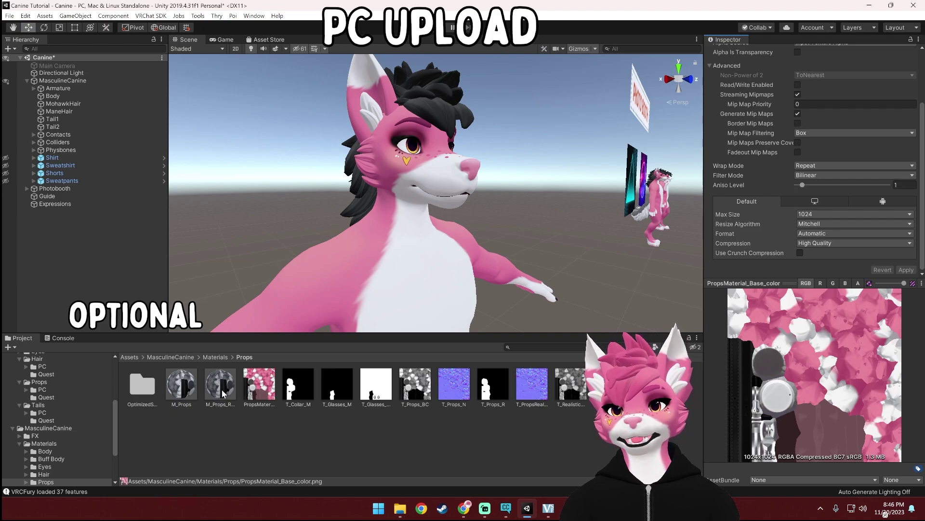
# - Assign PropsMaterial_Base_color as the texture of the M_Props material and lock its shader
pyautogui.click(179, 385)
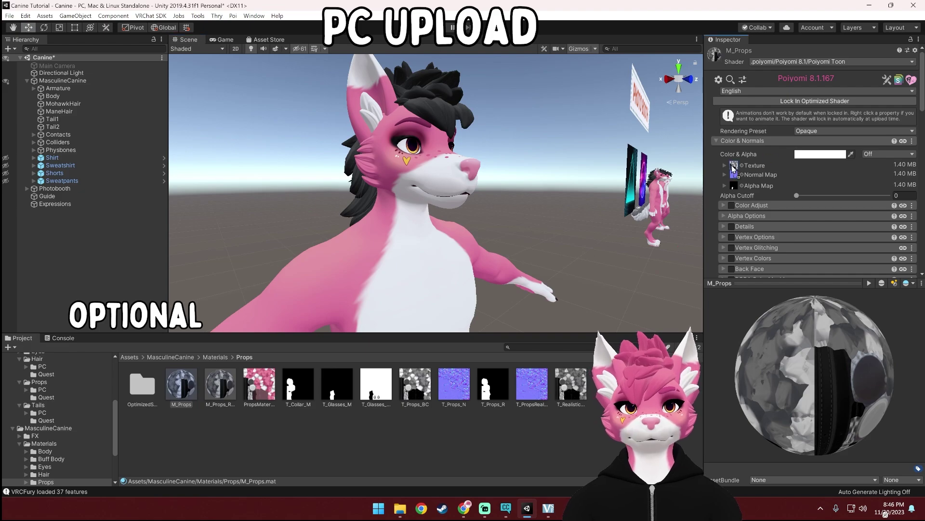
pyautogui.click(765, 100)
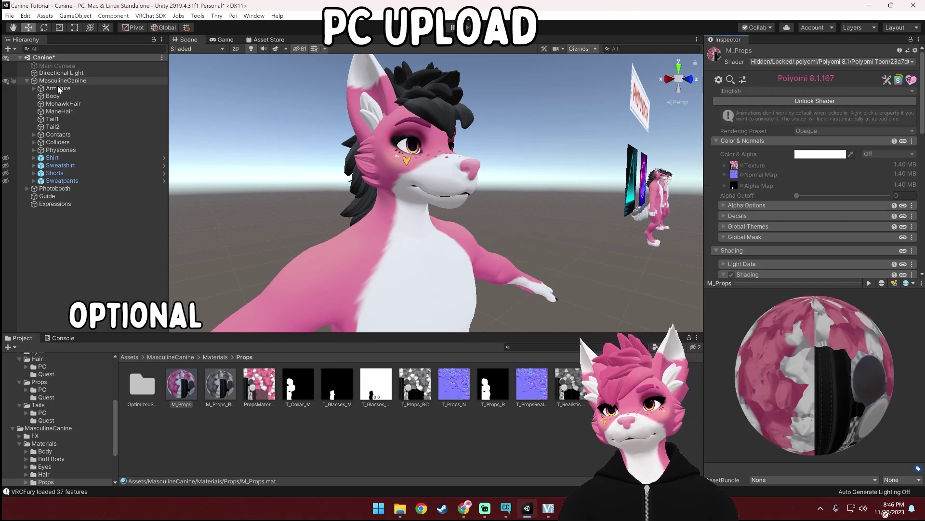
# - Assign the M_Props material to Element 2 of the Body mesh's materials
pyautogui.click(85, 96)
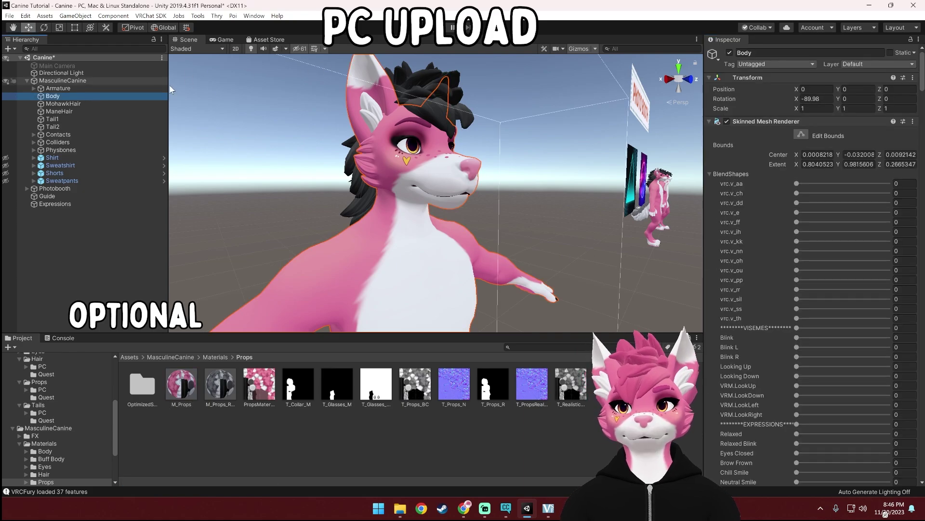
pyautogui.click(709, 174)
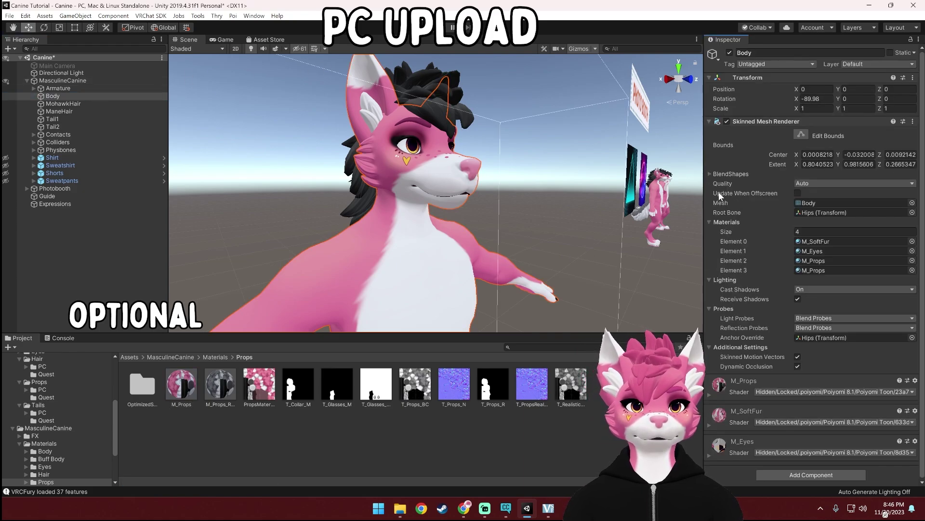
pyautogui.click(829, 260)
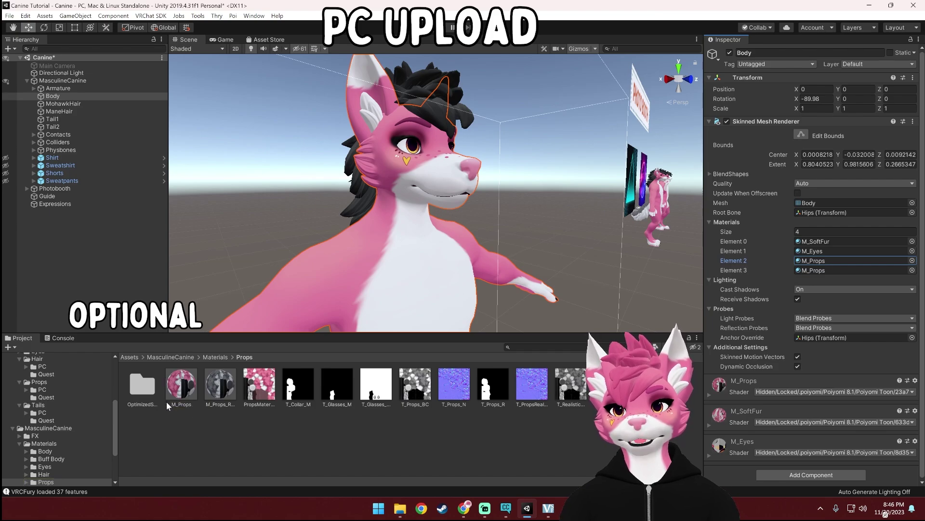
pyautogui.moveTo(179, 386); pyautogui.dragTo(808, 260)
# - Import the mane and mohawk base color textures into the Materials Hair folder
pyautogui.keyDown('alt'); pyautogui.moveTo(557, 220); pyautogui.dragTo(418, 226); pyautogui.keyUp('alt')
pyautogui.keyDown('alt'); pyautogui.moveTo(275, 200); pyautogui.dragTo(448, 217); pyautogui.keyUp('alt')
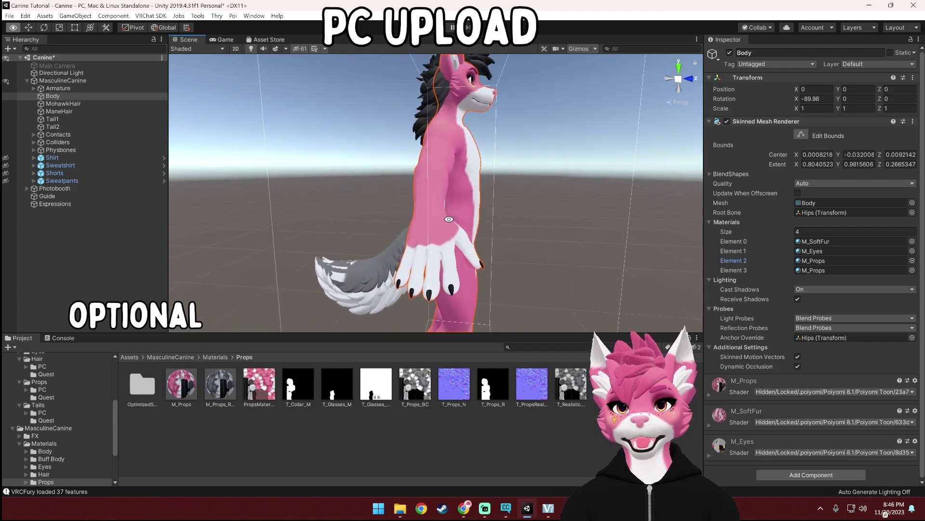
pyautogui.keyDown('alt'); pyautogui.moveTo(448, 217); pyautogui.dragTo(425, 167, button='right'); pyautogui.keyUp('alt')
pyautogui.moveTo(424, 166); pyautogui.dragTo(429, 239, button='middle')
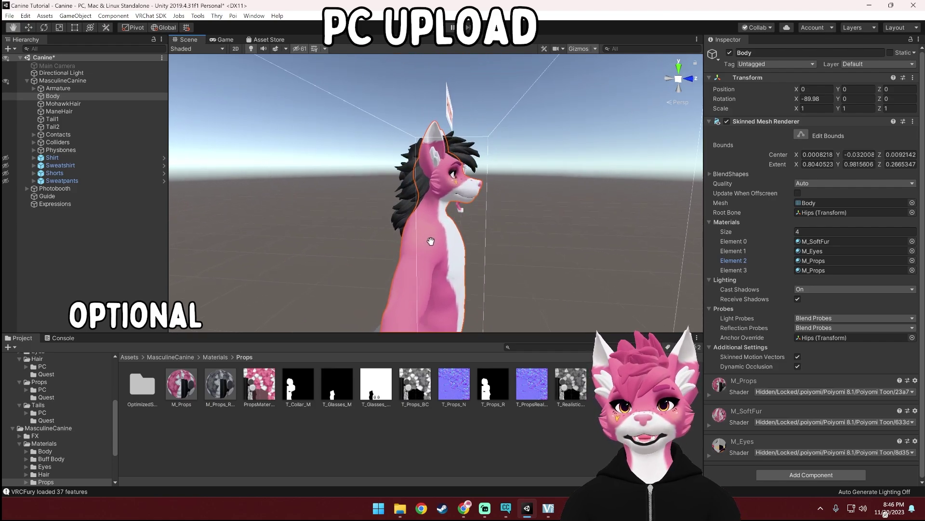
pyautogui.keyDown('alt'); pyautogui.moveTo(430, 240); pyautogui.dragTo(551, 278, button='right'); pyautogui.keyUp('alt')
pyautogui.keyDown('alt'); pyautogui.moveTo(552, 278); pyautogui.dragTo(553, 266); pyautogui.keyUp('alt')
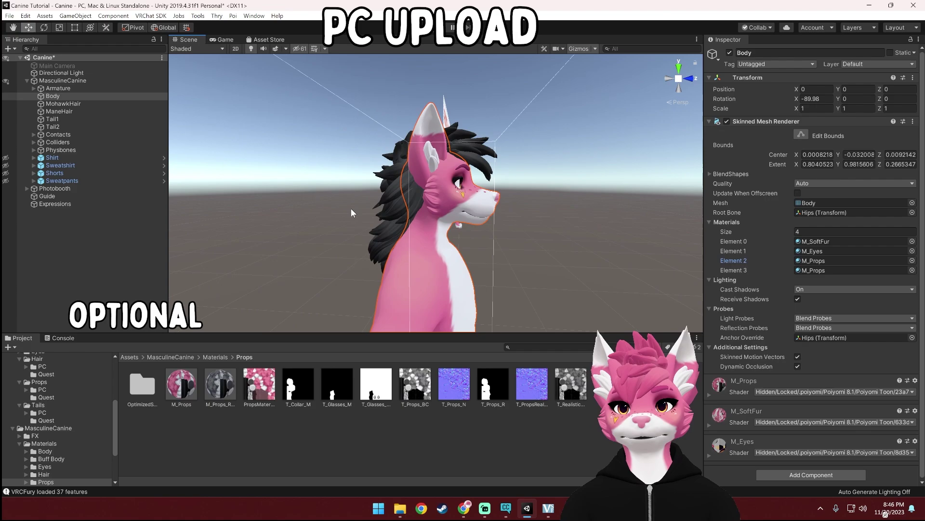
pyautogui.click(210, 357)
pyautogui.doubleClick(259, 383)
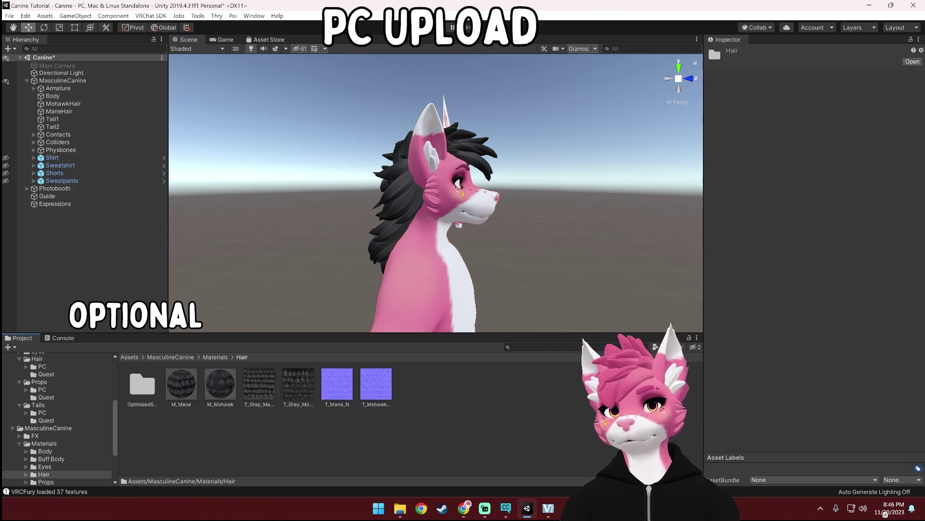
pyautogui.keyDown('alt'); pyautogui.moveTo(322, 292); pyautogui.dragTo(486, 263); pyautogui.keyUp('alt')
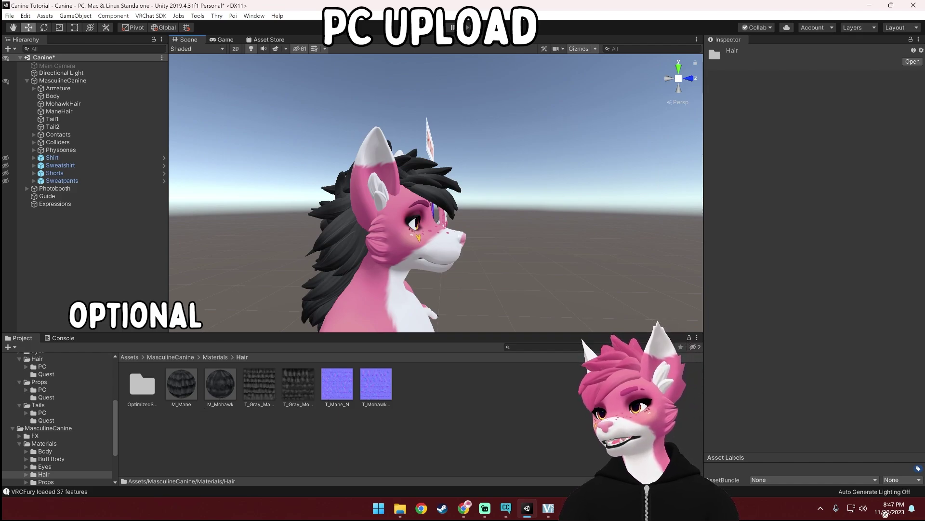
pyautogui.moveTo(1, 371); pyautogui.dragTo(228, 432)
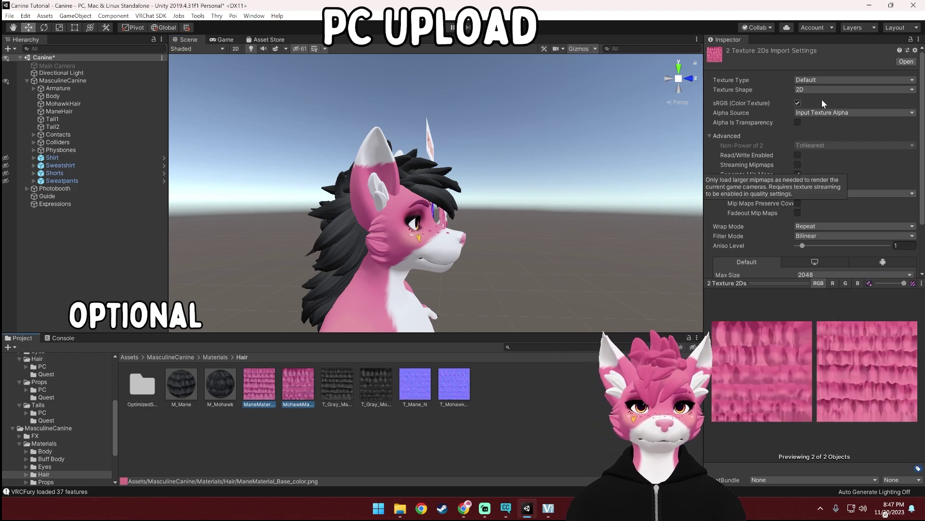
# - Enable Streaming Mipmaps on both hair textures, set max size to 1024 and compression to High Quality, and apply the import settings
pyautogui.click(798, 165)
pyautogui.scroll(-3, 818, 196)
pyautogui.click(822, 214)
pyautogui.click(826, 277)
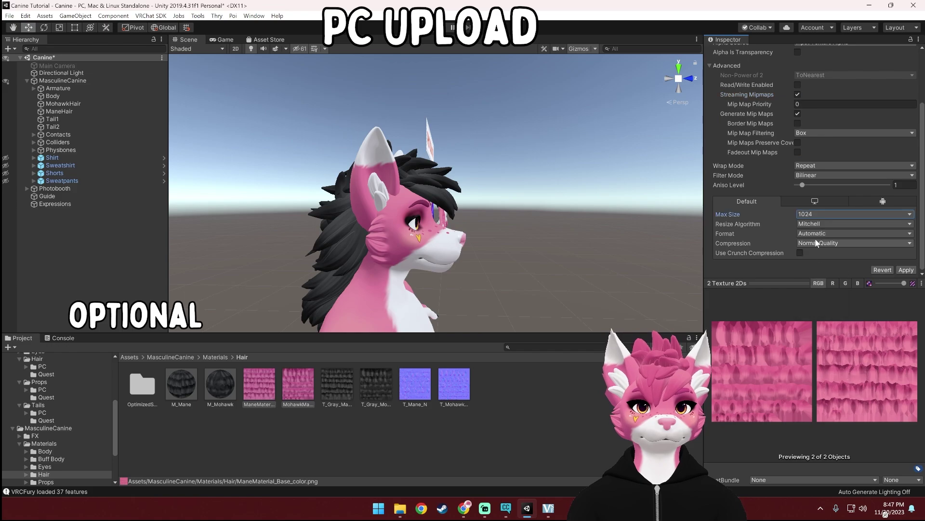
pyautogui.click(817, 243)
pyautogui.click(839, 285)
pyautogui.click(907, 270)
# - Assign the mohawk base color texture to the unlocked M_Mohawk material and lock its shader
pyautogui.click(220, 384)
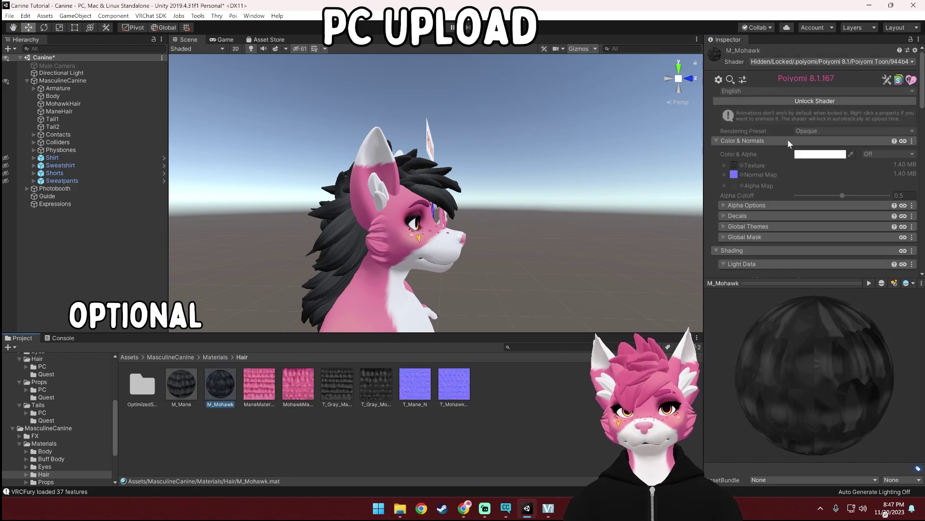
pyautogui.moveTo(298, 384); pyautogui.dragTo(734, 165)
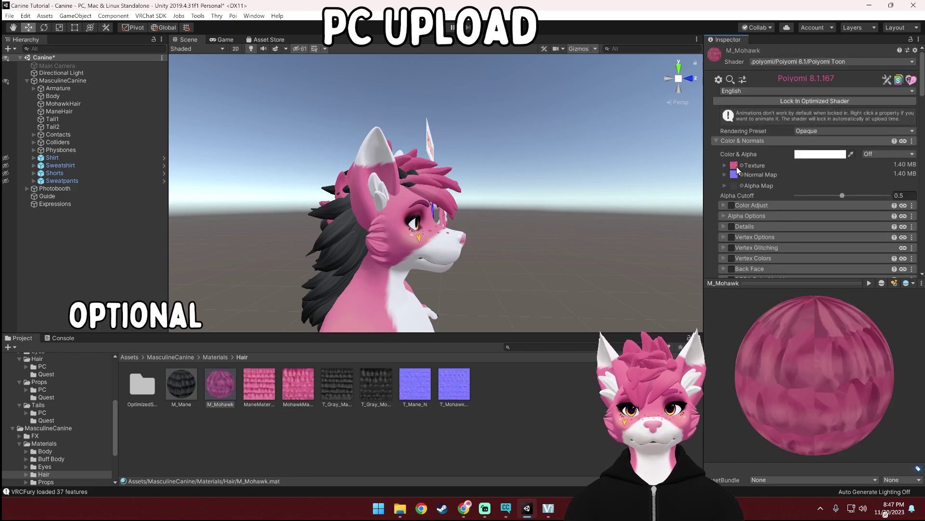
pyautogui.click(764, 101)
# - Assign ManeMaterial_Base_color as the texture of the unlocked M_Mane material and lock its shader
pyautogui.click(182, 384)
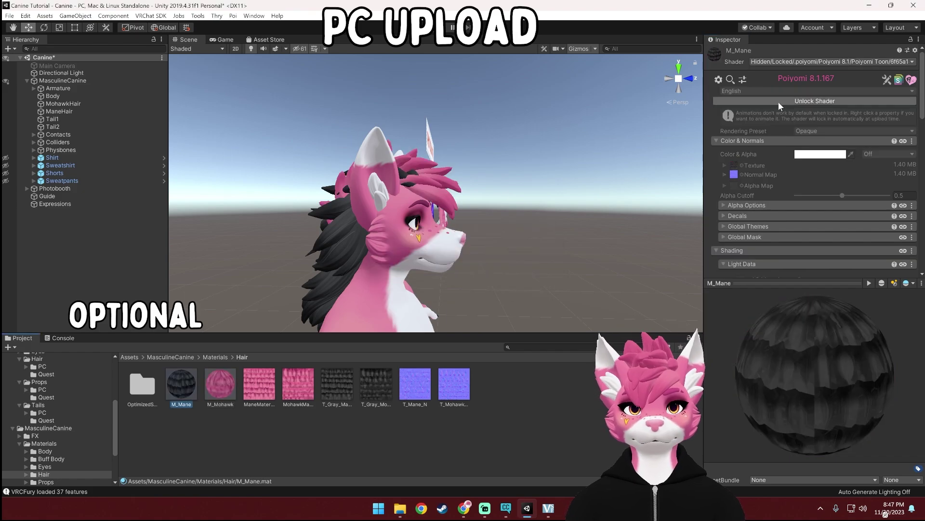
pyautogui.moveTo(258, 384); pyautogui.dragTo(734, 165)
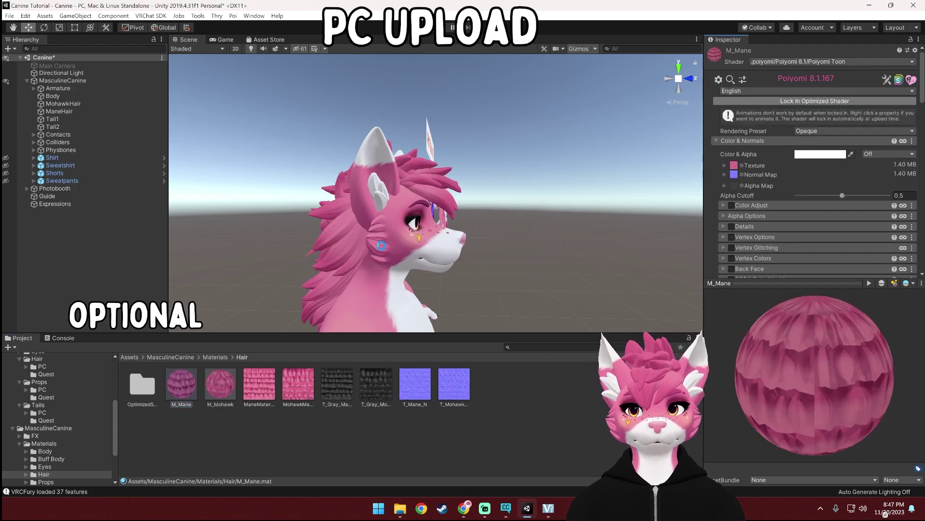
pyautogui.click(764, 102)
# - Import Tail1Material_Base_color.png and the second tail's base color texture into the Materials Tails folder
pyautogui.keyDown('alt'); pyautogui.moveTo(483, 276); pyautogui.dragTo(452, 289); pyautogui.keyUp('alt')
pyautogui.press('super')
pyautogui.click(415, 235)
pyautogui.scroll(-4, 416, 235)
pyautogui.moveTo(416, 235); pyautogui.dragTo(601, 313, button='middle')
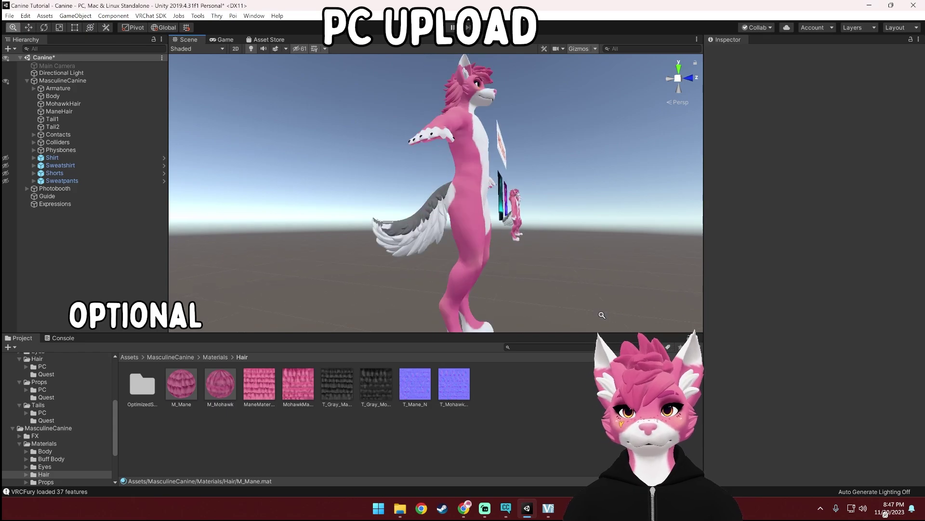
pyautogui.keyDown('alt'); pyautogui.moveTo(601, 314); pyautogui.dragTo(522, 288); pyautogui.keyUp('alt')
pyautogui.click(221, 358)
pyautogui.doubleClick(340, 388)
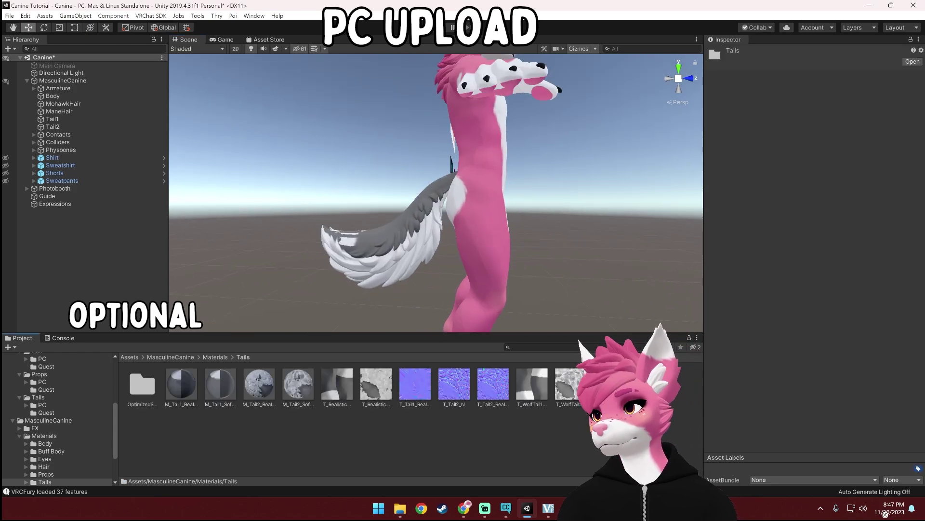
pyautogui.hotkey('alt', 'Tab')
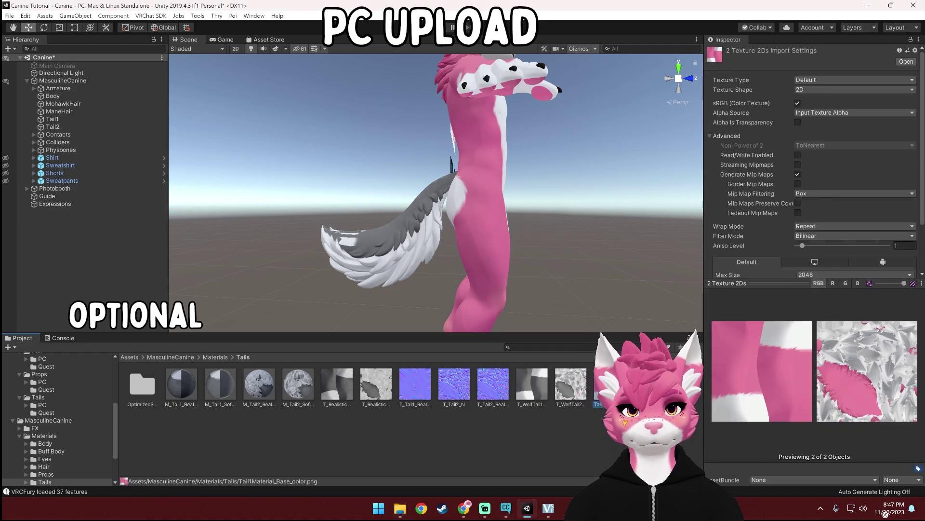
# - Enable Streaming Mipmaps on both tail textures, set max size to 2048 and compression to High Quality, and apply the import settings
pyautogui.scroll(-3, 774, 197)
pyautogui.click(829, 214)
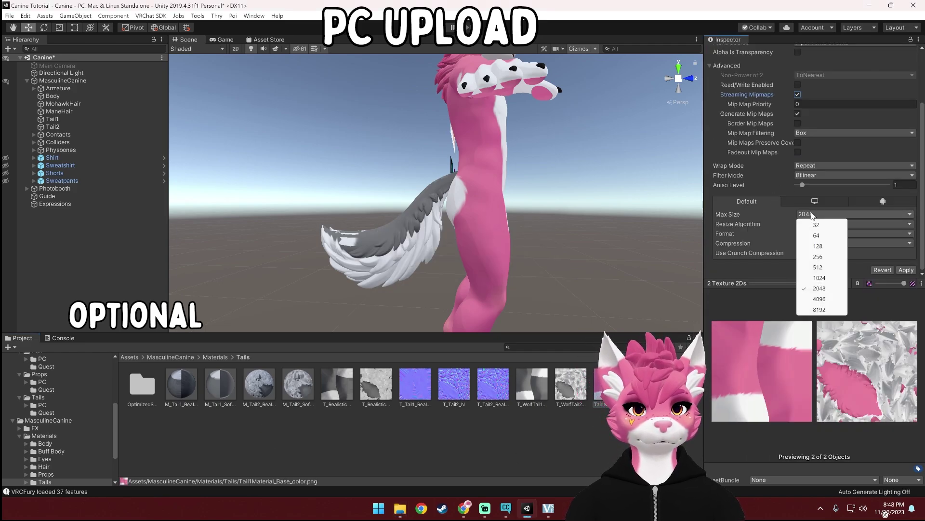
pyautogui.click(824, 286)
pyautogui.click(848, 243)
pyautogui.click(847, 286)
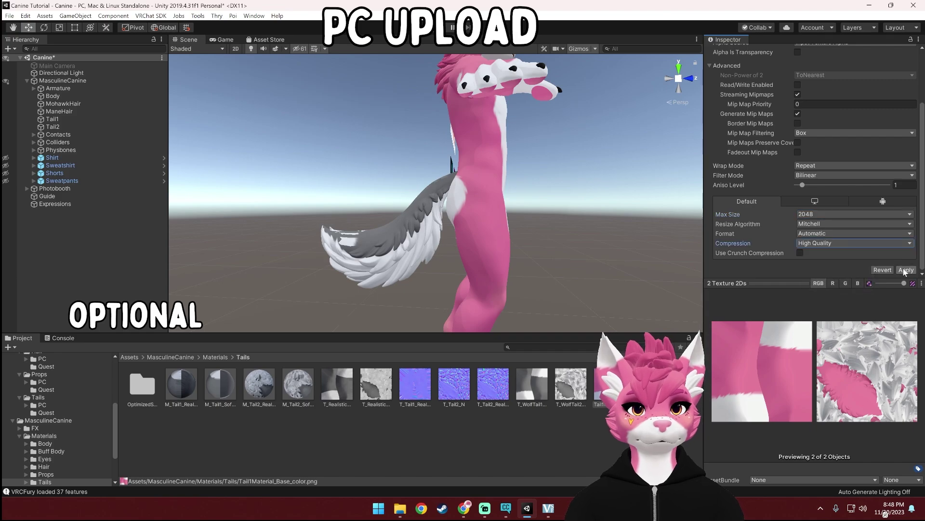
pyautogui.click(905, 270)
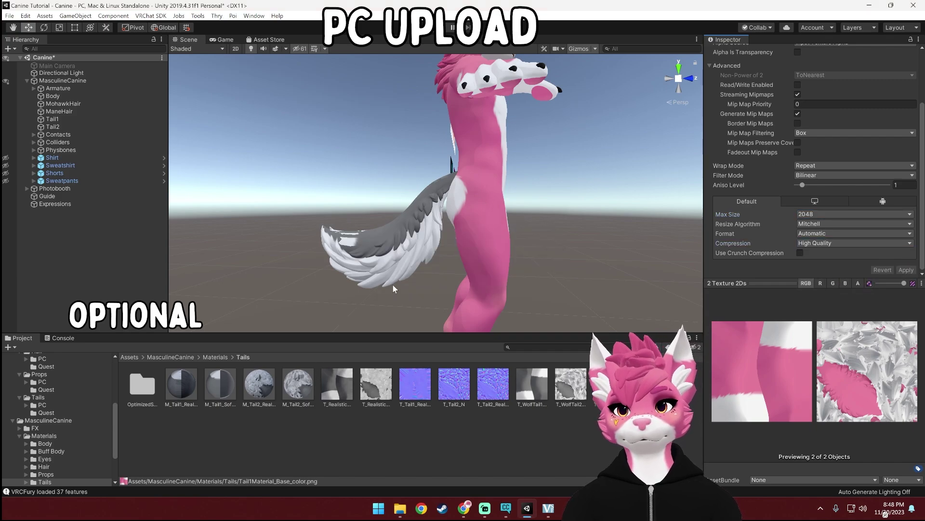
# - Hide Tail2 in the scene, assign Tail1Material_Base_color to the unlocked M_Tail1_SoftFur material, and lock its shader
pyautogui.scroll(3, 398, 220)
pyautogui.keyDown('alt'); pyautogui.moveTo(398, 220); pyautogui.dragTo(440, 232); pyautogui.keyUp('alt')
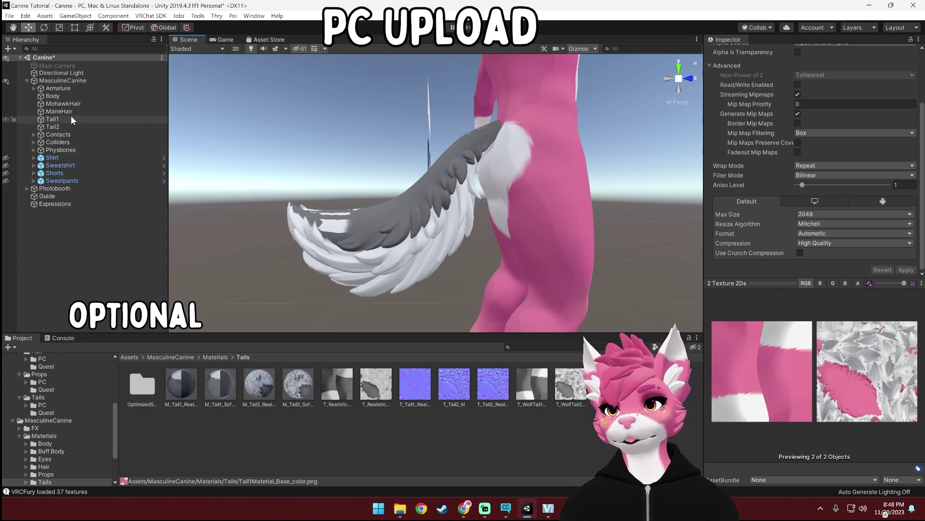
pyautogui.click(6, 127)
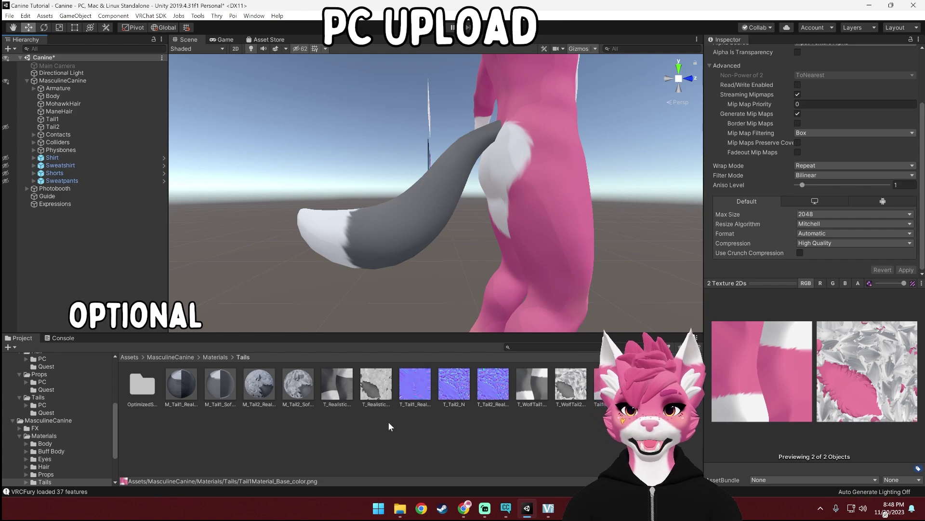
pyautogui.click(220, 384)
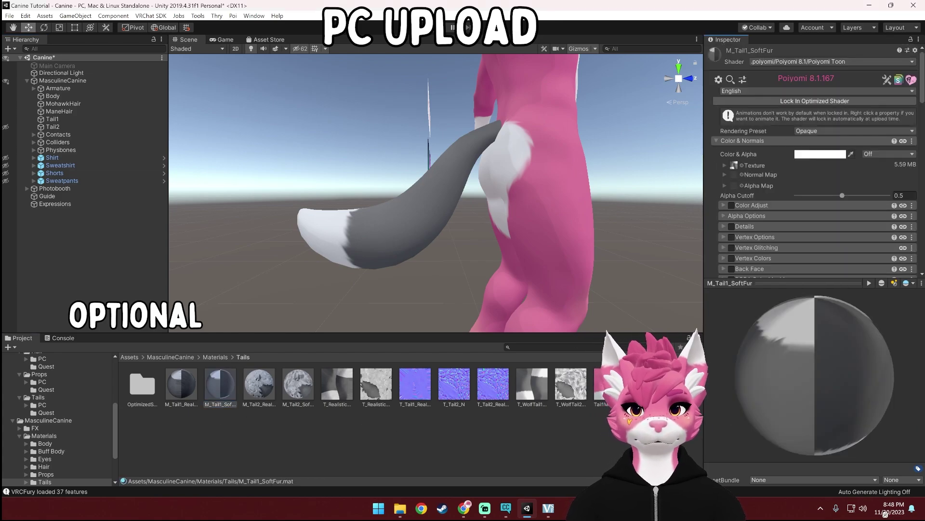
pyautogui.click(761, 102)
# - Hide Tail1, show Tail2 in the scene, and open the soft fur material of Tail2
pyautogui.click(5, 119)
pyautogui.click(6, 127)
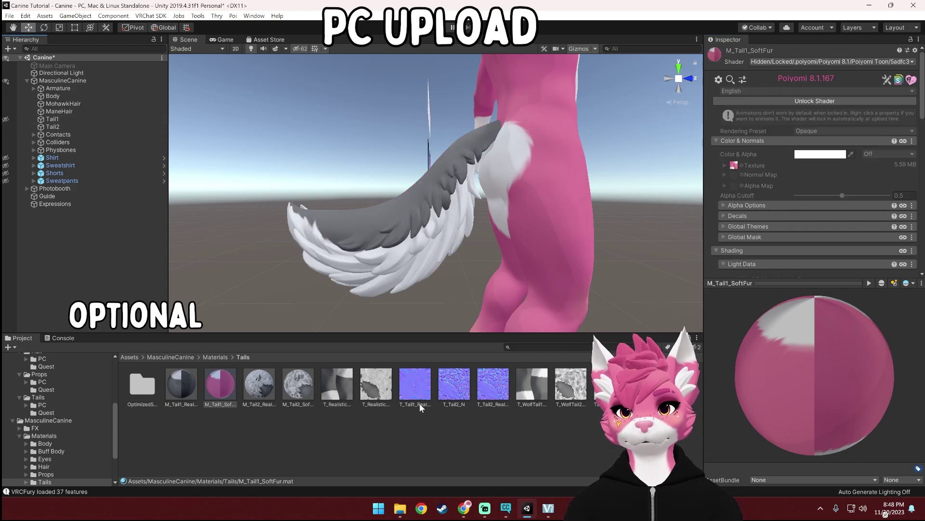
pyautogui.click(298, 383)
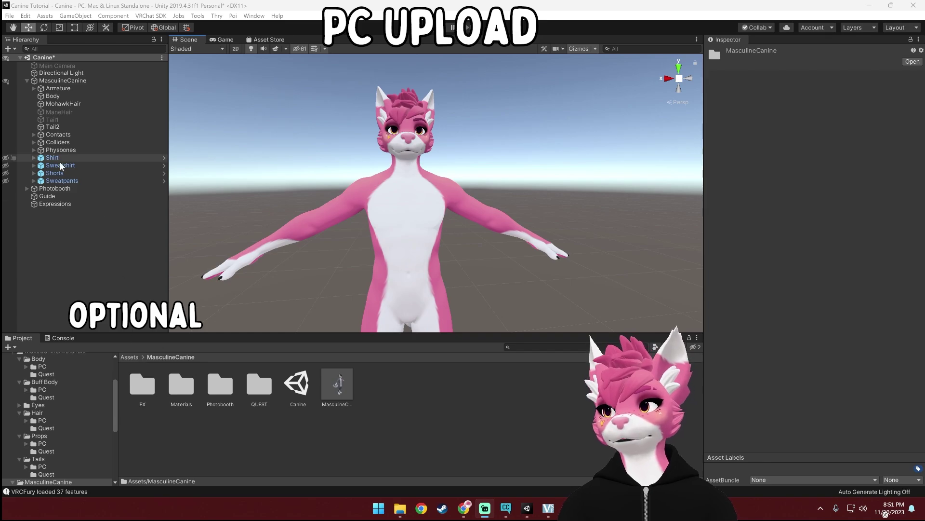
# - Show the Sweatshirt on the avatar and open the Sweatshirt_Assets folder
pyautogui.click(4, 169)
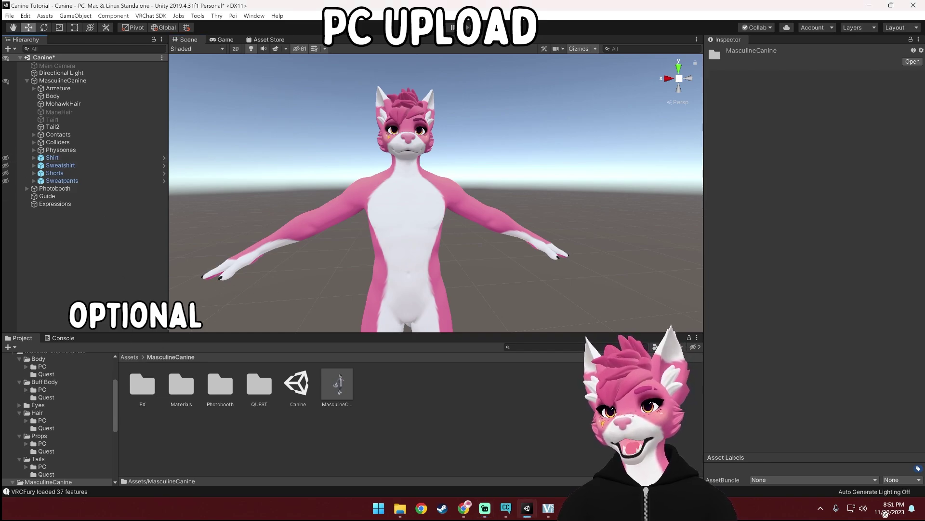
pyautogui.click(5, 167)
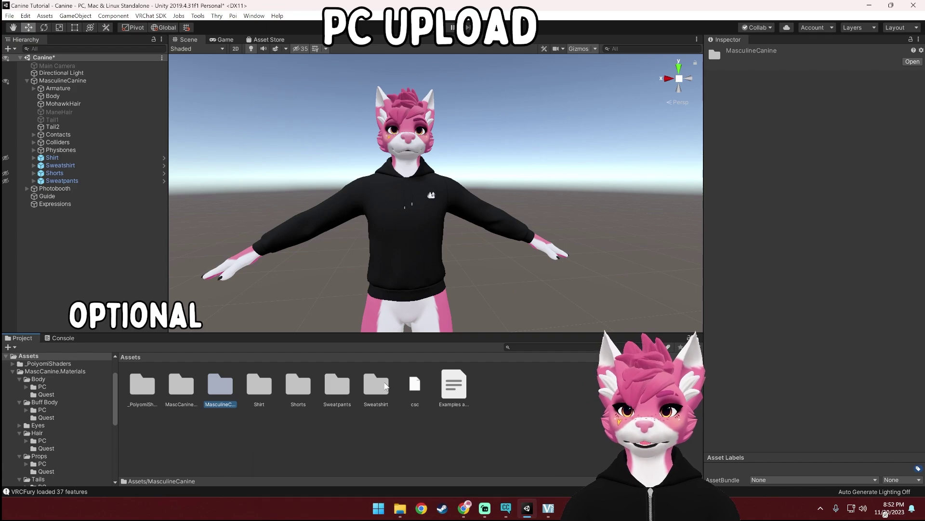
pyautogui.doubleClick(376, 391)
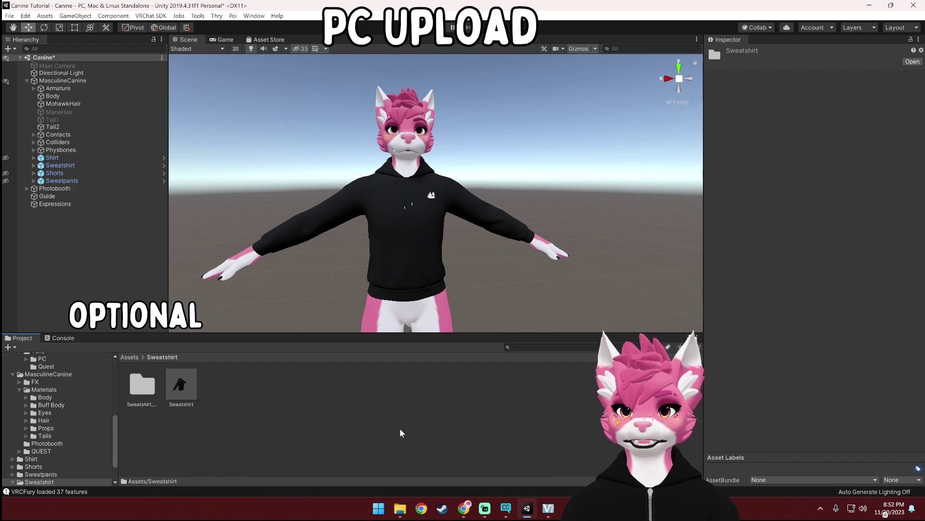
pyautogui.doubleClick(153, 393)
# - Try out alternative sweatshirt materials from Sweatshirt_Assets on the avatar's hoodie and view it from the back
pyautogui.keyDown('alt'); pyautogui.moveTo(486, 291); pyautogui.dragTo(572, 291); pyautogui.keyUp('alt')
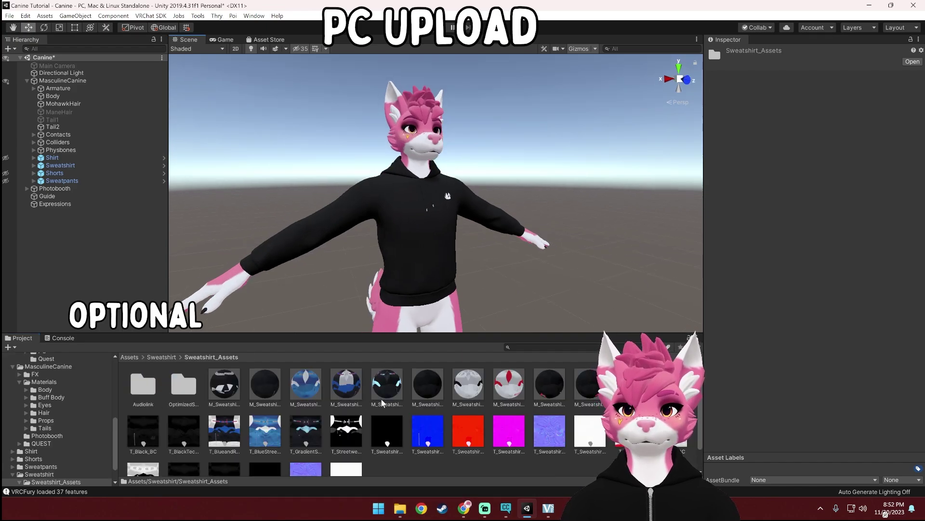
pyautogui.moveTo(384, 400); pyautogui.dragTo(418, 295)
pyautogui.moveTo(348, 381); pyautogui.dragTo(409, 296)
pyautogui.keyDown('alt'); pyautogui.moveTo(275, 265); pyautogui.dragTo(612, 303); pyautogui.keyUp('alt')
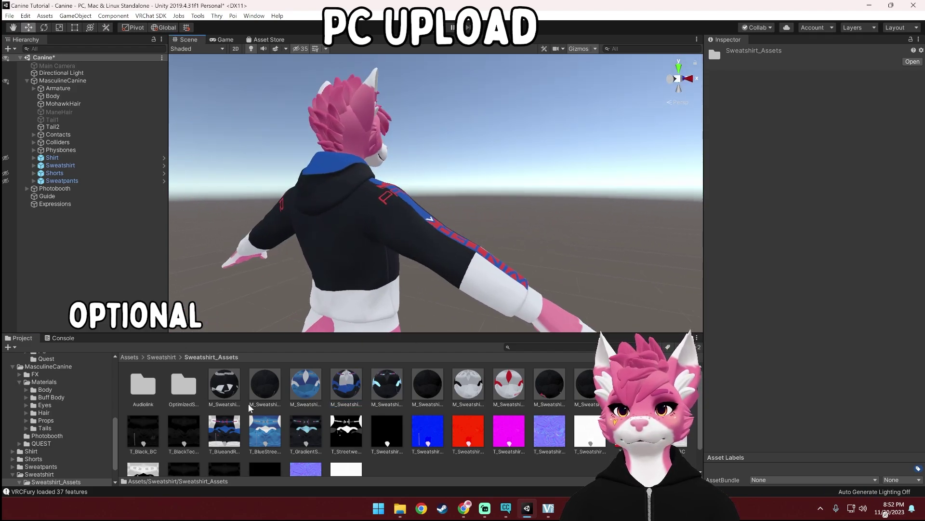
pyautogui.keyDown('alt'); pyautogui.moveTo(379, 278); pyautogui.dragTo(349, 301); pyautogui.keyUp('alt')
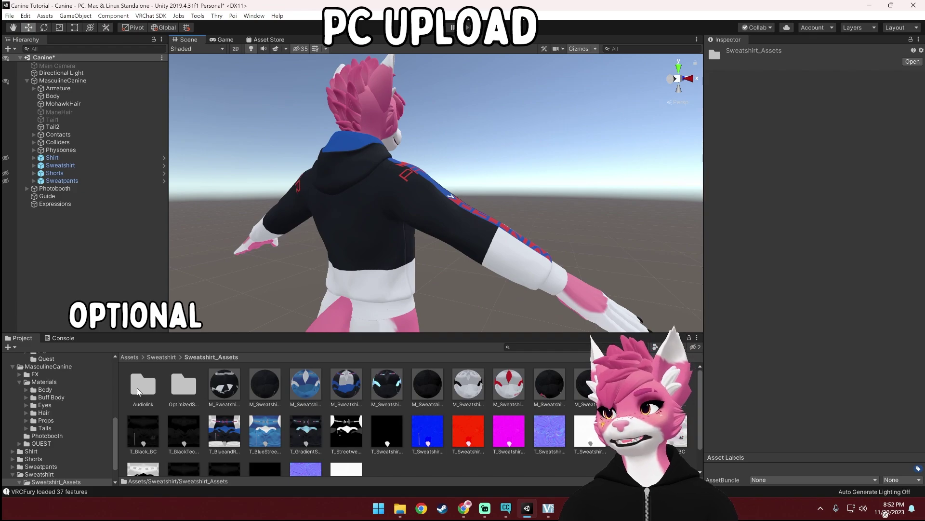
# - Try both Audiolink sweatshirt materials from the Audiolink folder on the avatar's hoodie
pyautogui.doubleClick(140, 388)
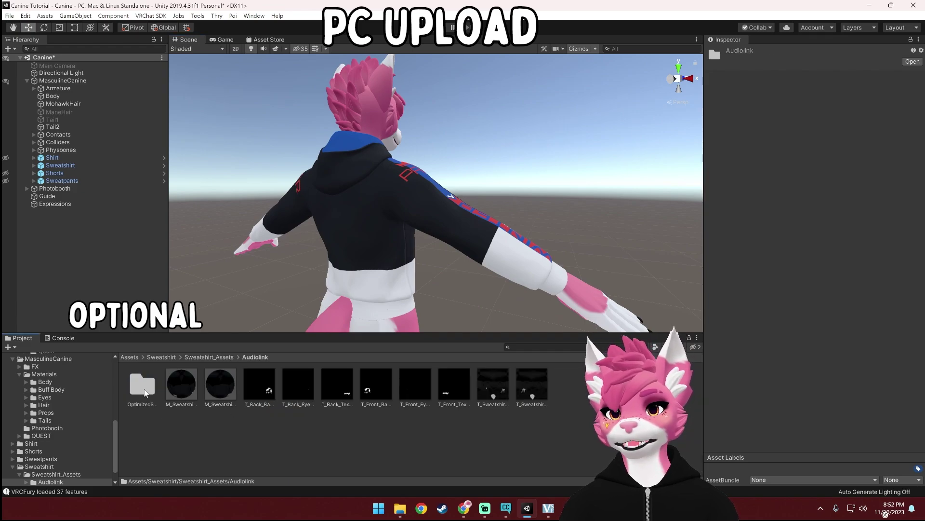
pyautogui.moveTo(184, 393); pyautogui.dragTo(369, 269)
pyautogui.moveTo(232, 386); pyautogui.dragTo(432, 289)
pyautogui.click(209, 357)
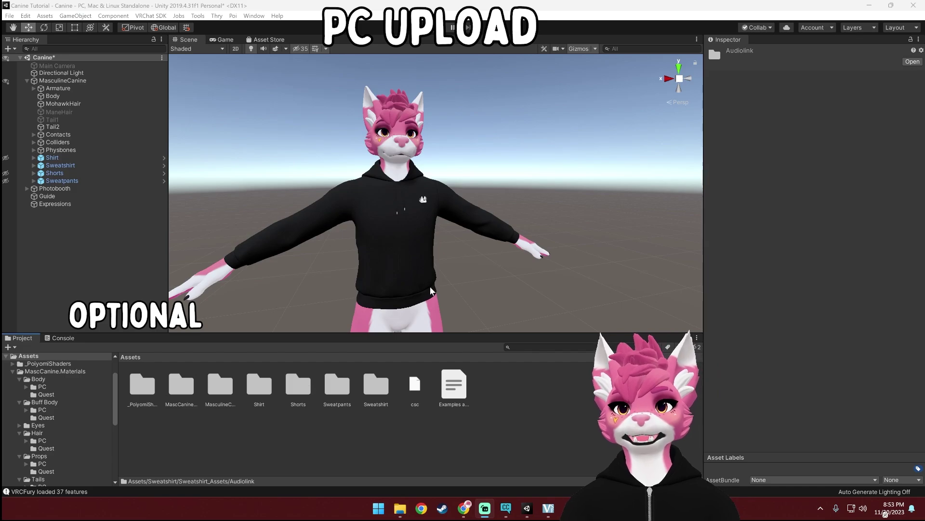
# - Hide the Sweatshirt in the scene so the avatar's bare body is shown from the front
pyautogui.keyDown('alt'); pyautogui.moveTo(487, 226); pyautogui.dragTo(478, 225); pyautogui.keyUp('alt')
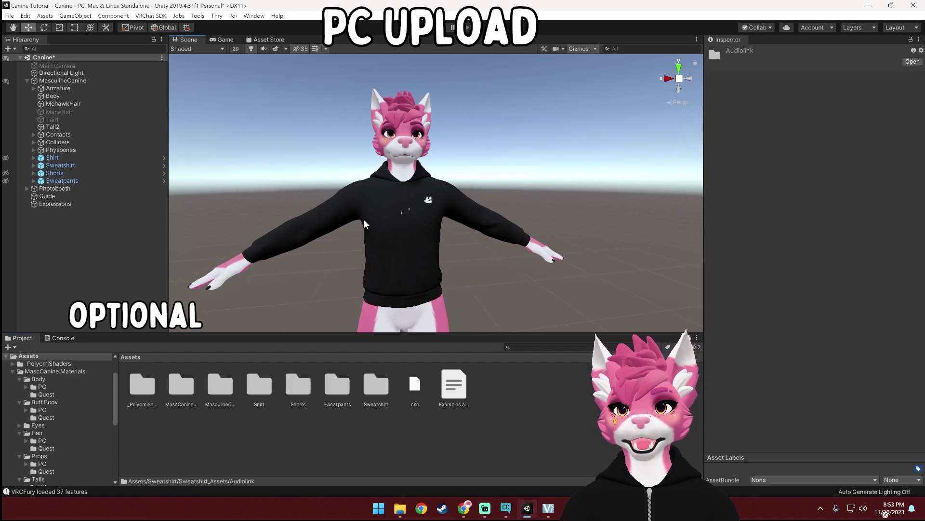
pyautogui.click(6, 165)
pyautogui.keyDown('alt'); pyautogui.moveTo(410, 184); pyautogui.dragTo(417, 167); pyautogui.keyUp('alt')
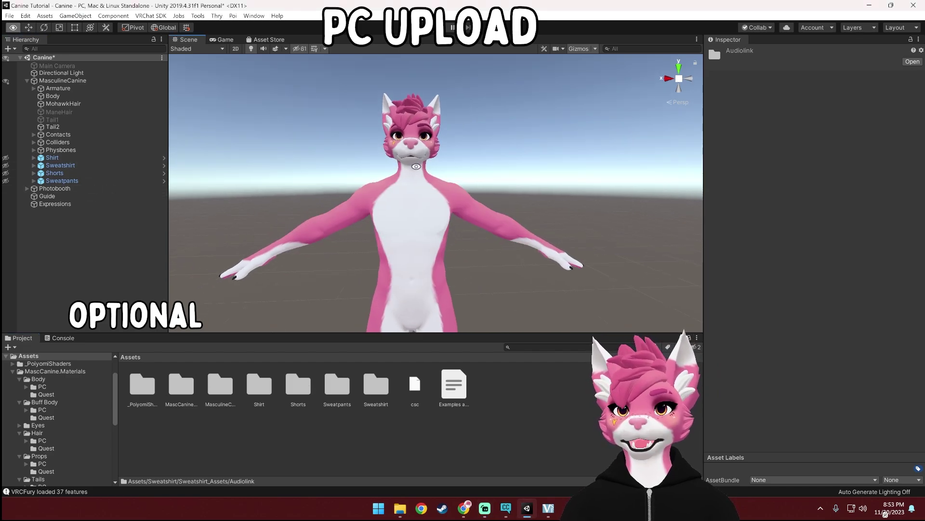
# - Expand the avatar Body's BlendShapes and look through the viseme, expression, brow, face, body, ear and eye sections
pyautogui.scroll(-3, 385, 108)
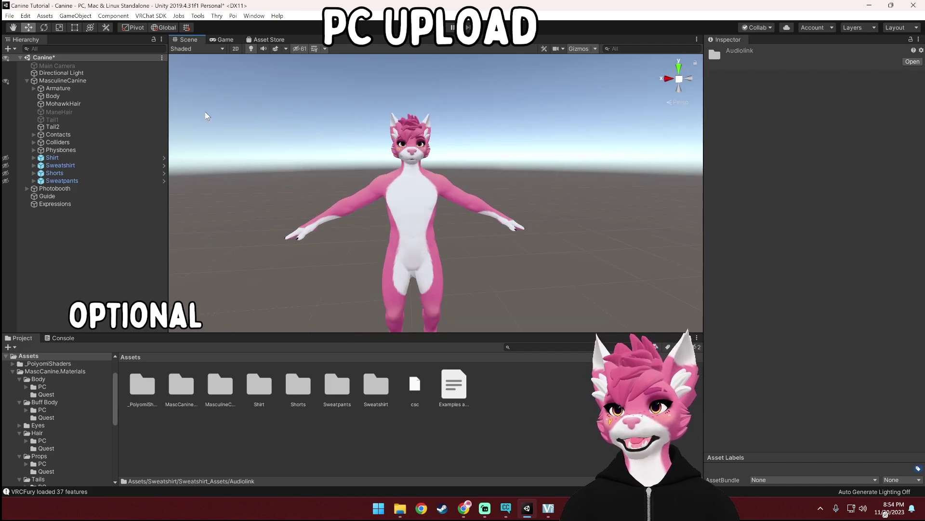
pyautogui.click(54, 97)
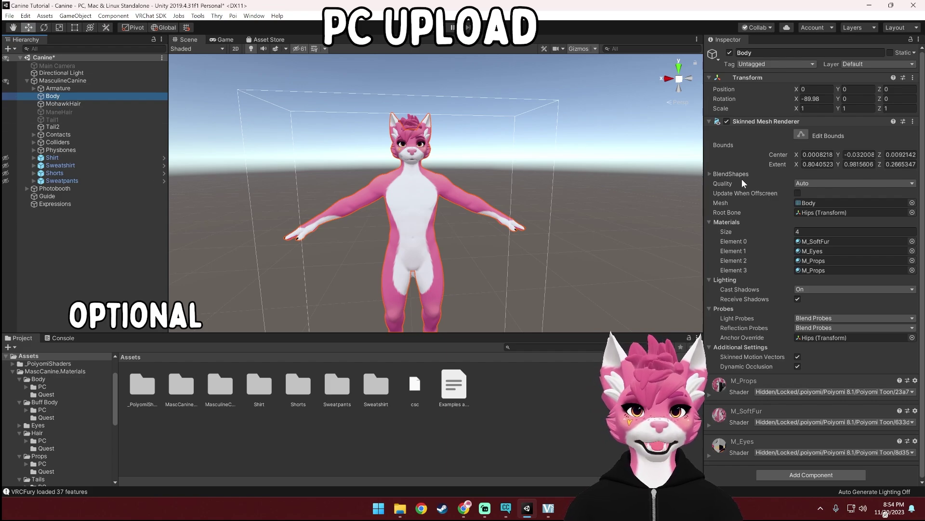
pyautogui.click(710, 174)
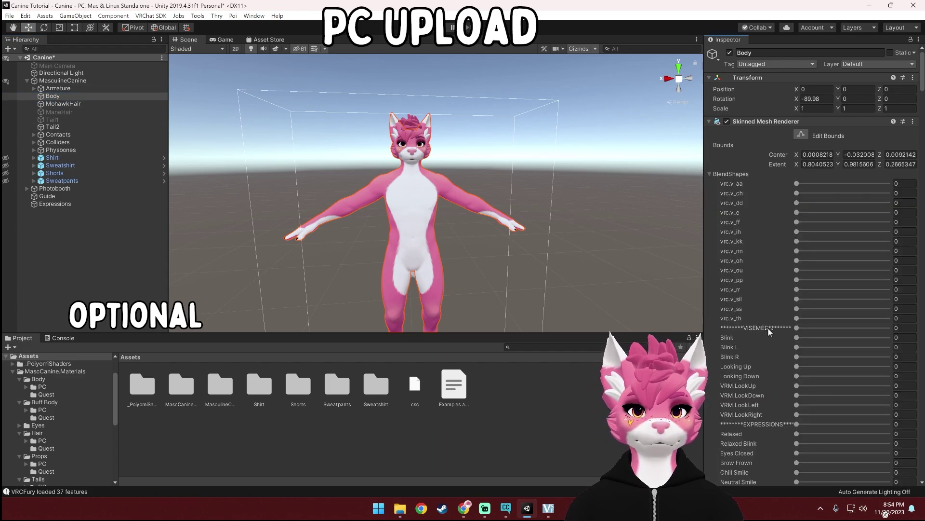
pyautogui.scroll(-3, 771, 335)
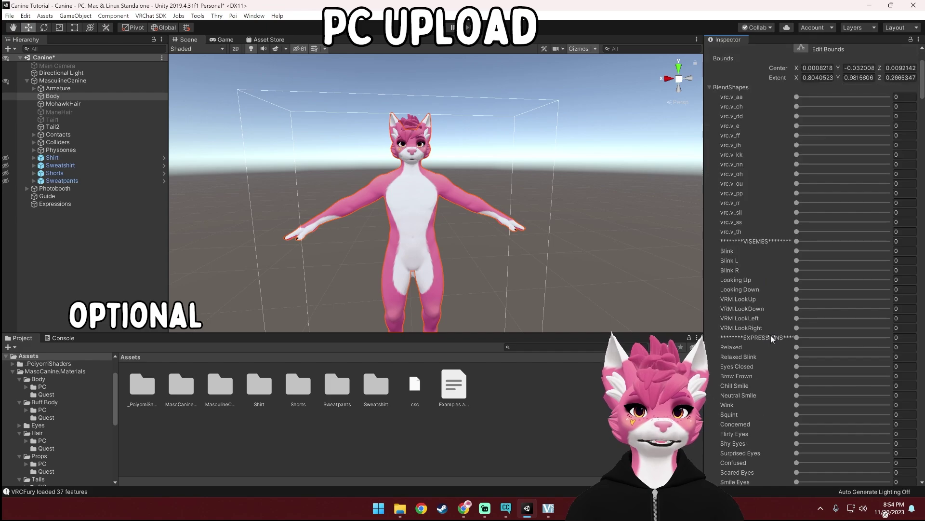
pyautogui.scroll(-6, 757, 285)
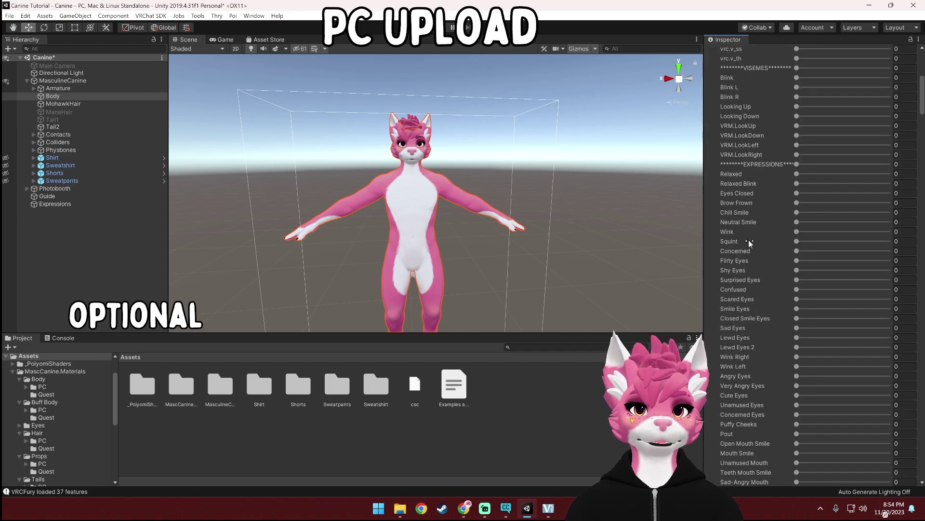
pyautogui.moveTo(920, 99); pyautogui.dragTo(920, 137)
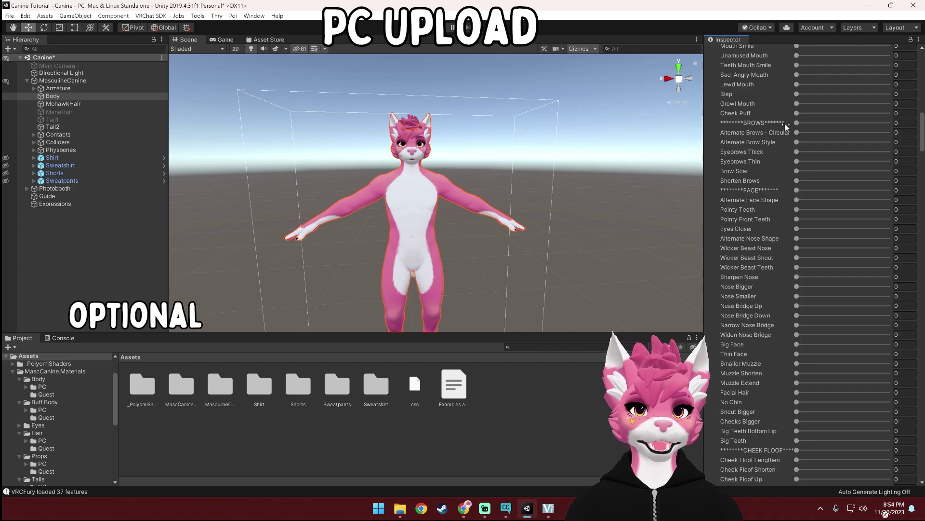
pyautogui.moveTo(923, 133); pyautogui.dragTo(923, 150)
pyautogui.moveTo(922, 157); pyautogui.dragTo(917, 225)
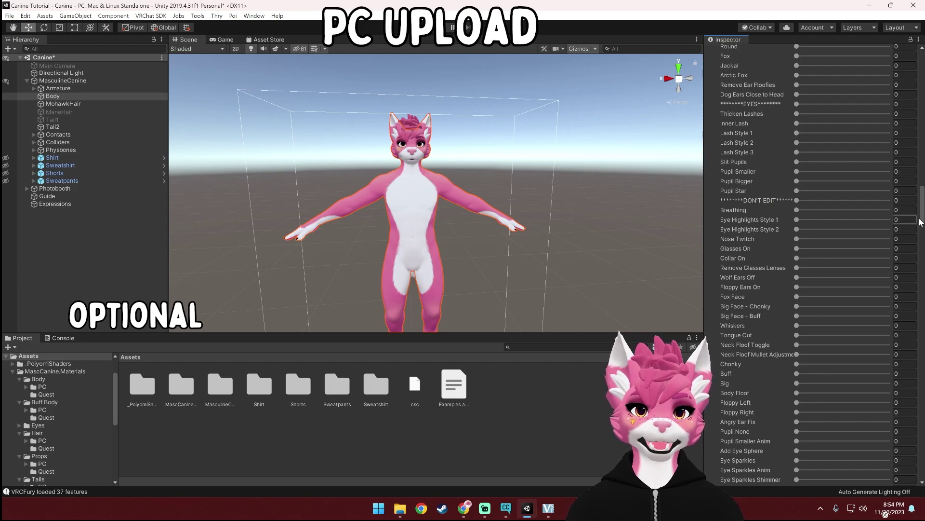
pyautogui.scroll(10, 921, 222)
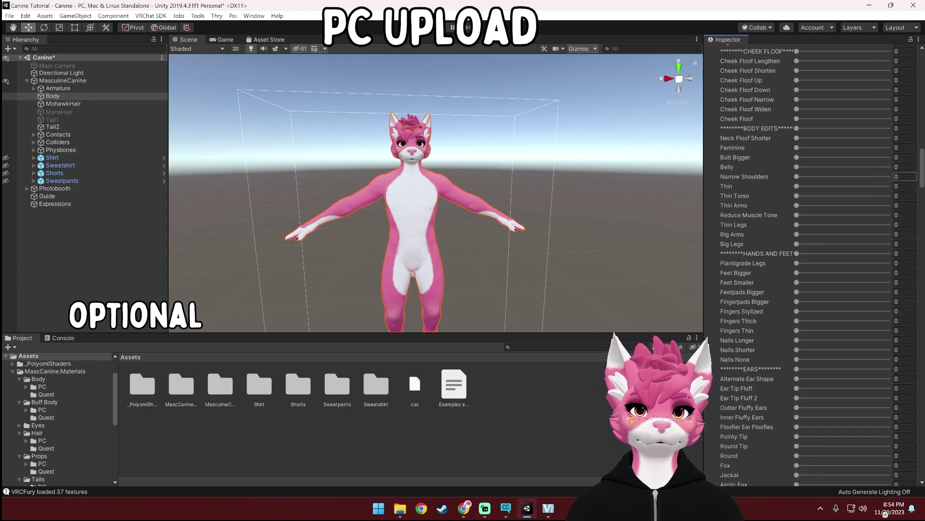
pyautogui.scroll(12, 810, 262)
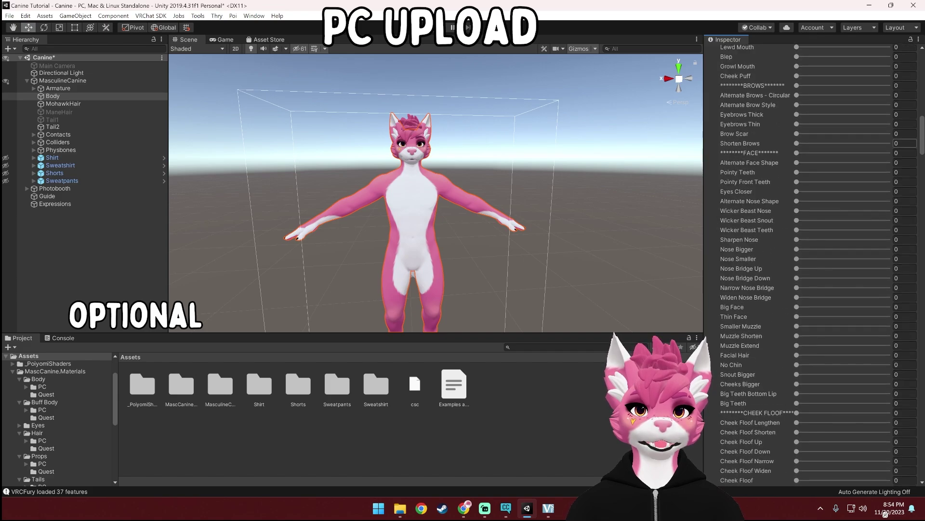
pyautogui.scroll(3, 809, 263)
# - Try the Alternate Brow Style blendshape on the avatar's face and reset it to 0
pyautogui.press('q')
pyautogui.scroll(4, 561, 209)
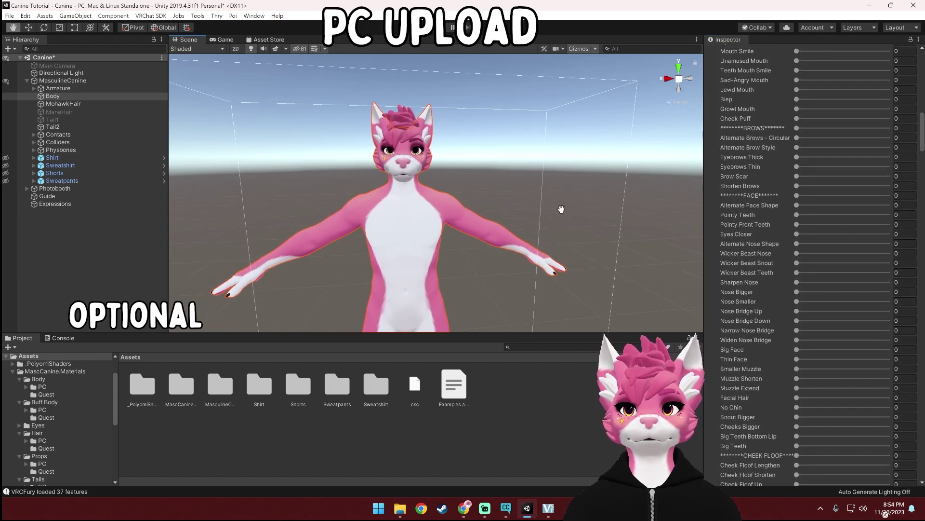
pyautogui.scroll(2, 561, 209)
pyautogui.keyDown('alt'); pyautogui.moveTo(308, 171); pyautogui.dragTo(421, 159); pyautogui.keyUp('alt')
pyautogui.moveTo(422, 159); pyautogui.dragTo(550, 209, button='middle')
pyautogui.scroll(3, 550, 209)
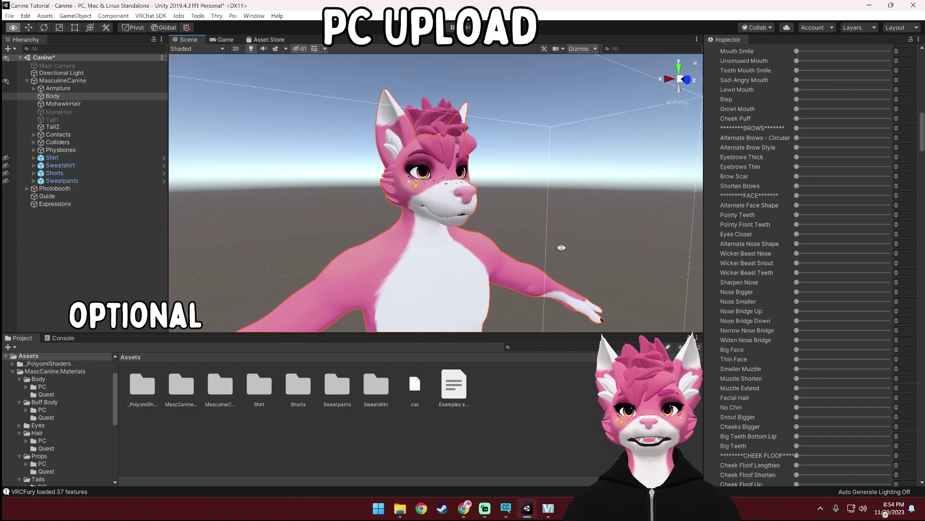
pyautogui.keyDown('alt'); pyautogui.moveTo(561, 247); pyautogui.dragTo(550, 247); pyautogui.keyUp('alt')
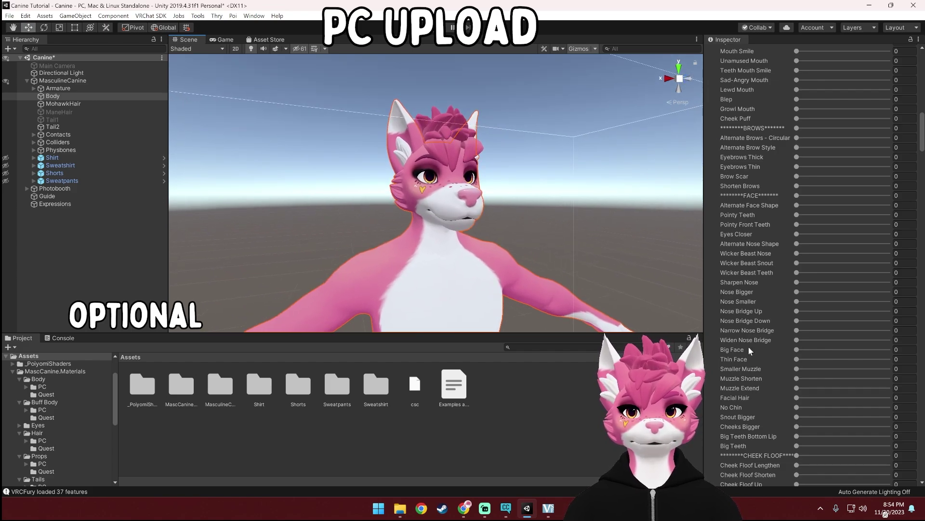
pyautogui.moveTo(797, 148)
pyautogui.mouseDown()
pyautogui.moveTo(840, 151)
pyautogui.moveTo(794, 150)
pyautogui.mouseUp()
pyautogui.keyDown('alt'); pyautogui.moveTo(471, 196); pyautogui.dragTo(555, 217); pyautogui.keyUp('alt')
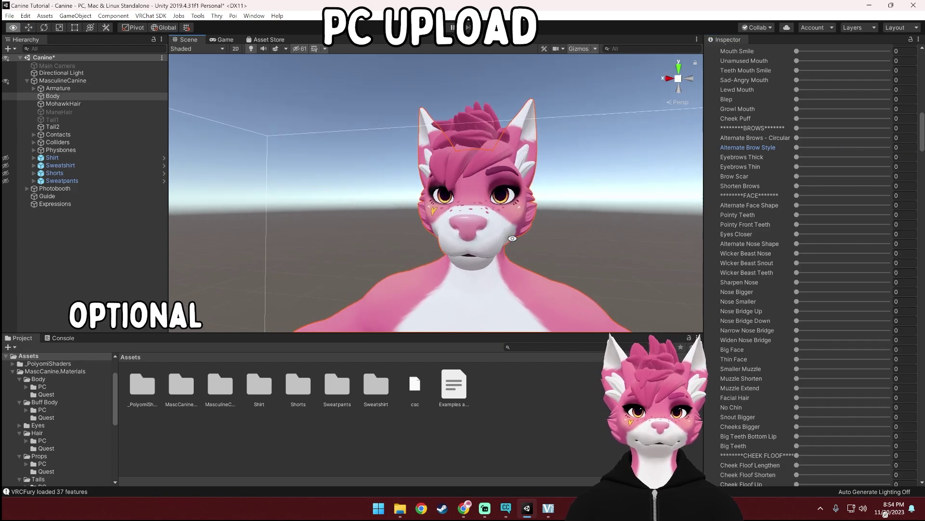
# - On the face, set Brow Scar to 100, Shorten Brows to 53.5, Alternate Face Shape to 83.4, Muzzle Shorten to 56.2 and Nose Smaller to 19.9
pyautogui.moveTo(796, 176); pyautogui.dragTo(846, 186)
pyautogui.moveTo(797, 205); pyautogui.dragTo(874, 205)
pyautogui.moveTo(797, 378); pyautogui.dragTo(838, 381)
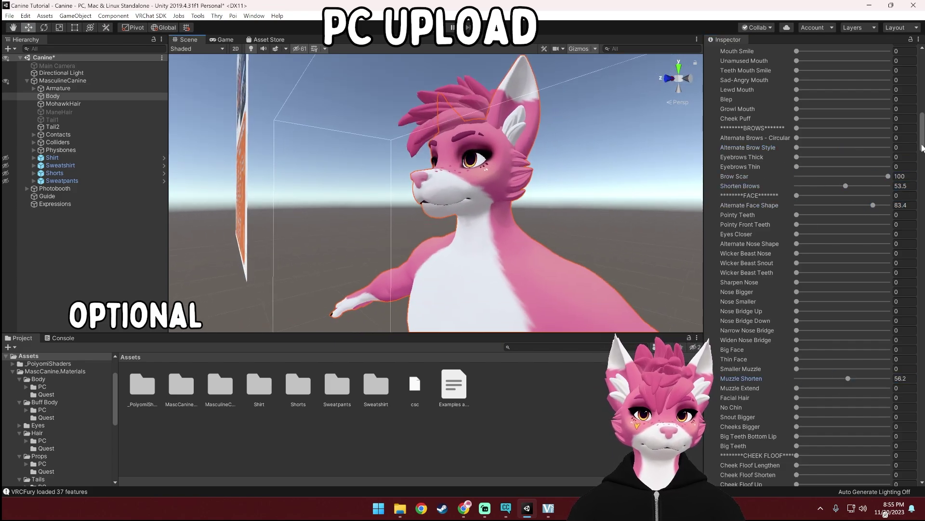
pyautogui.scroll(-3, 733, 322)
pyautogui.moveTo(797, 249)
pyautogui.mouseDown()
pyautogui.moveTo(823, 250)
pyautogui.moveTo(814, 250)
pyautogui.mouseUp()
pyautogui.scroll(-5, 793, 283)
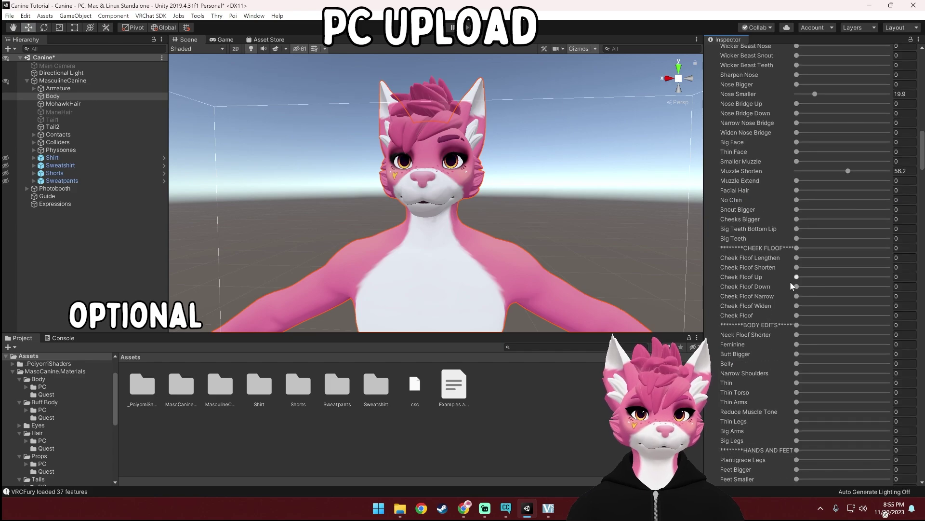
# - Set Cheek Floof Narrow to 91.3, Reduce Muscle Tone to 75.9, Feminine to 100, Narrow Shoulders to 26.8 and Big Legs to 32.5
pyautogui.moveTo(796, 296); pyautogui.dragTo(881, 296)
pyautogui.scroll(-3, 793, 296)
pyautogui.moveTo(797, 316); pyautogui.dragTo(866, 316)
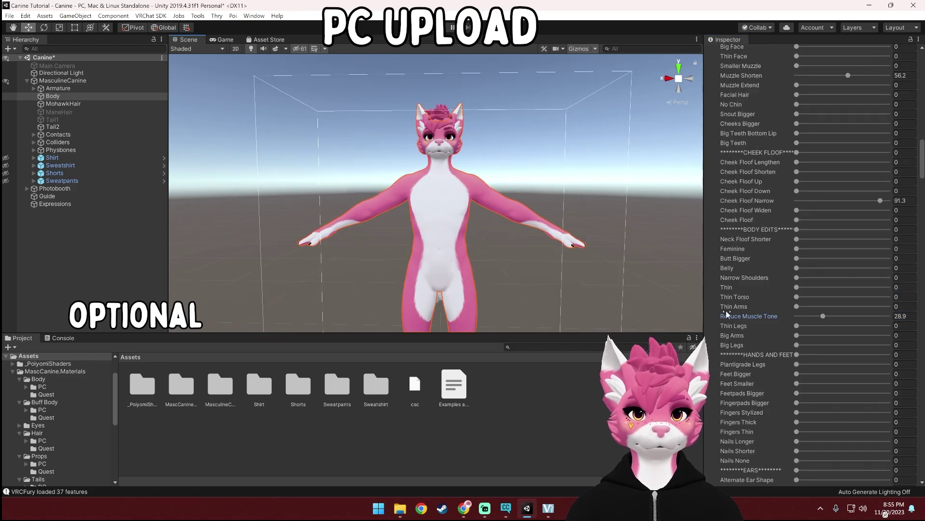
pyautogui.moveTo(797, 248); pyautogui.dragTo(888, 248)
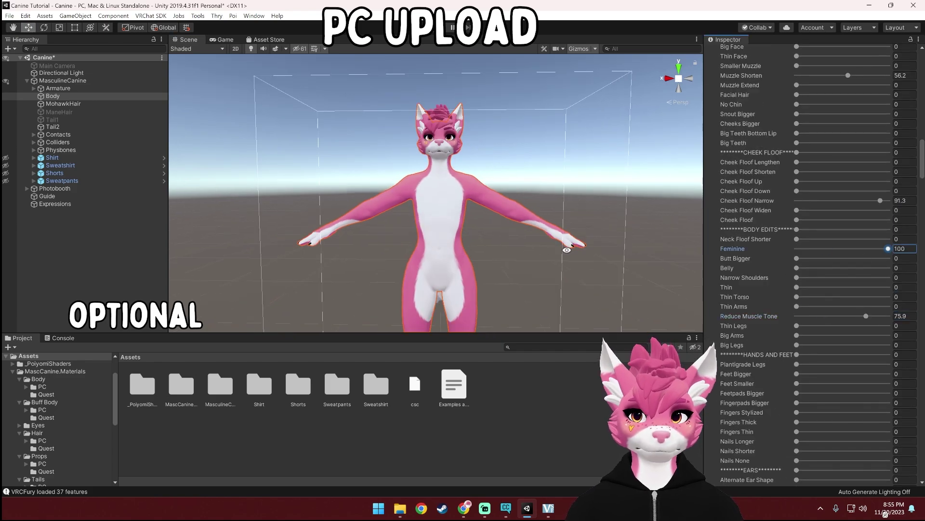
pyautogui.moveTo(797, 277); pyautogui.dragTo(821, 278)
pyautogui.moveTo(797, 345); pyautogui.dragTo(826, 345)
pyautogui.scroll(-5, 781, 378)
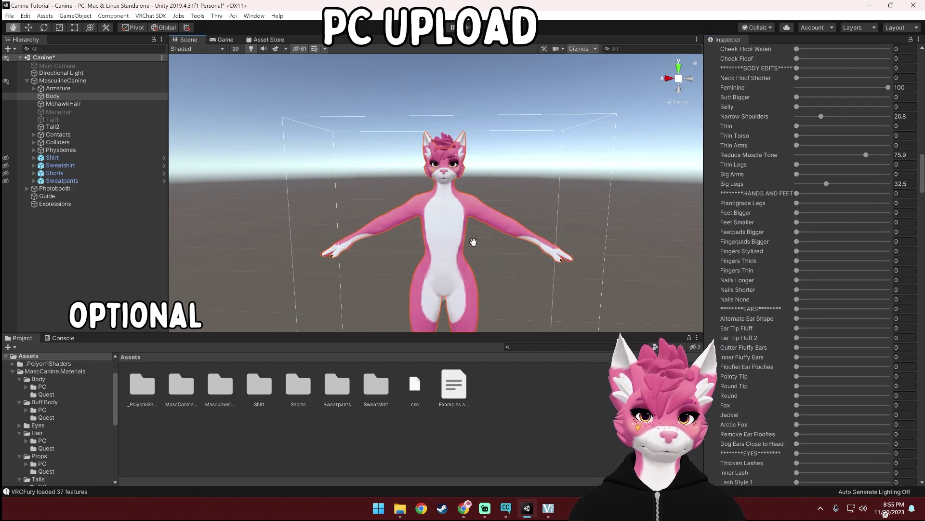
# - Set Alternate Ear Shape to 63.7, Arctic Fox to 19.7, and Fox, Ear Tip Fluff, Outter Fluffy Ears, Inner Fluffy Ears and Floofier Ear Floofies to 100
pyautogui.scroll(5, 473, 241)
pyautogui.moveTo(796, 318); pyautogui.dragTo(855, 319)
pyautogui.moveTo(796, 405); pyautogui.dragTo(905, 411)
pyautogui.moveTo(797, 424); pyautogui.dragTo(820, 427)
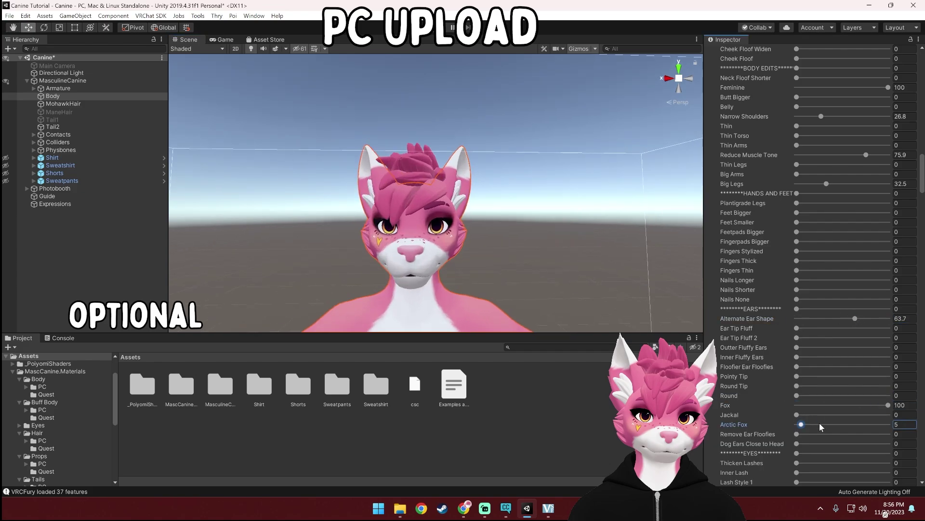
pyautogui.moveTo(797, 347); pyautogui.dragTo(888, 348)
pyautogui.moveTo(797, 357); pyautogui.dragTo(889, 367)
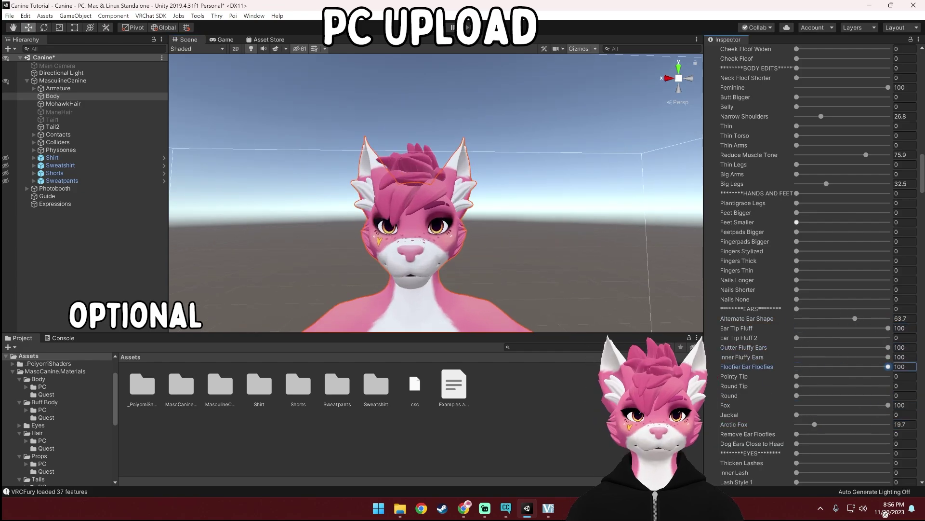
# - Set the eye blendshapes Thicken Lashes to 65.1, Lash Style 3 to 89.5 and Lash Style 1 to 72.9
pyautogui.scroll(-3, 798, 373)
pyautogui.moveTo(797, 367); pyautogui.dragTo(856, 367)
pyautogui.moveTo(797, 406); pyautogui.dragTo(879, 406)
pyautogui.scroll(3, 414, 207)
pyautogui.moveTo(796, 386); pyautogui.dragTo(864, 386)
pyautogui.scroll(-3, 415, 208)
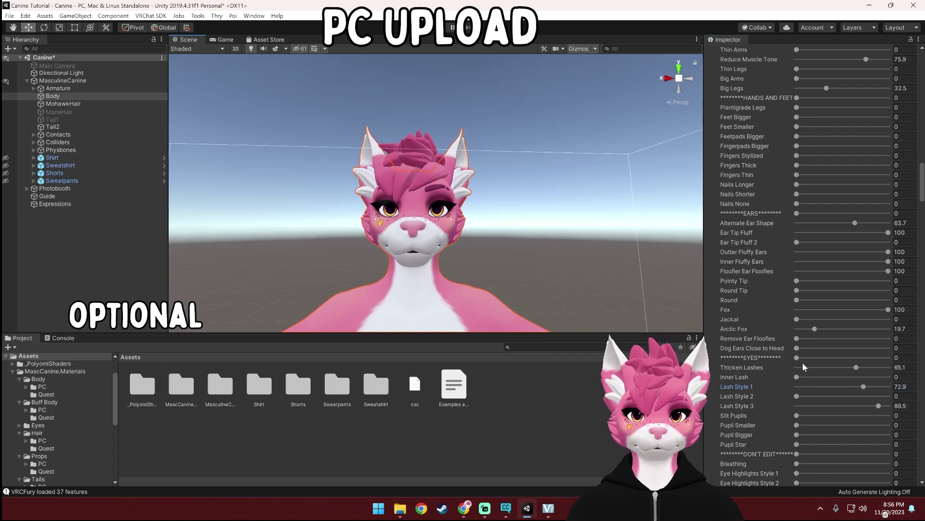
pyautogui.scroll(-5, 323, 244)
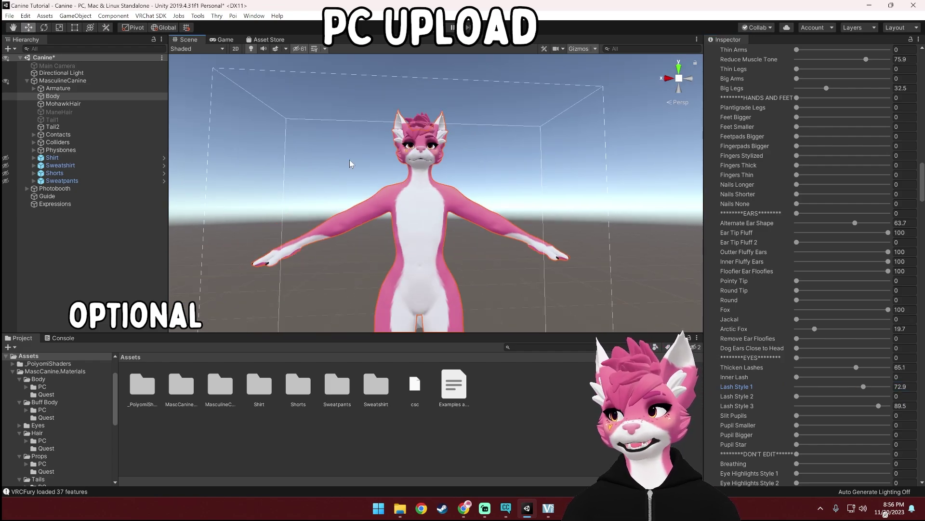
# - On MohawkHair, try the Sideswept Hair blendshape, reset it to 0 and set Widen Mohawk to 65.3
pyautogui.click(72, 104)
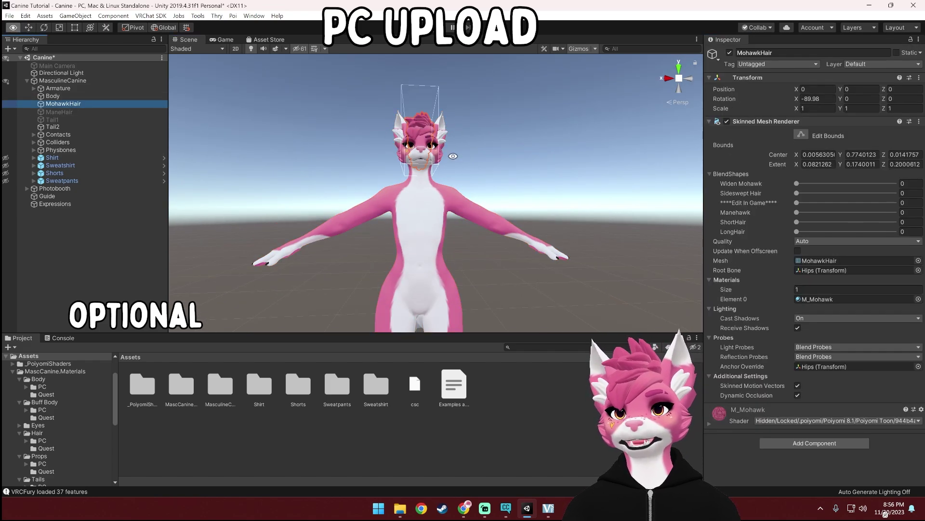
pyautogui.keyDown('alt'); pyautogui.moveTo(452, 155); pyautogui.dragTo(581, 184); pyautogui.keyUp('alt')
pyautogui.press('f')
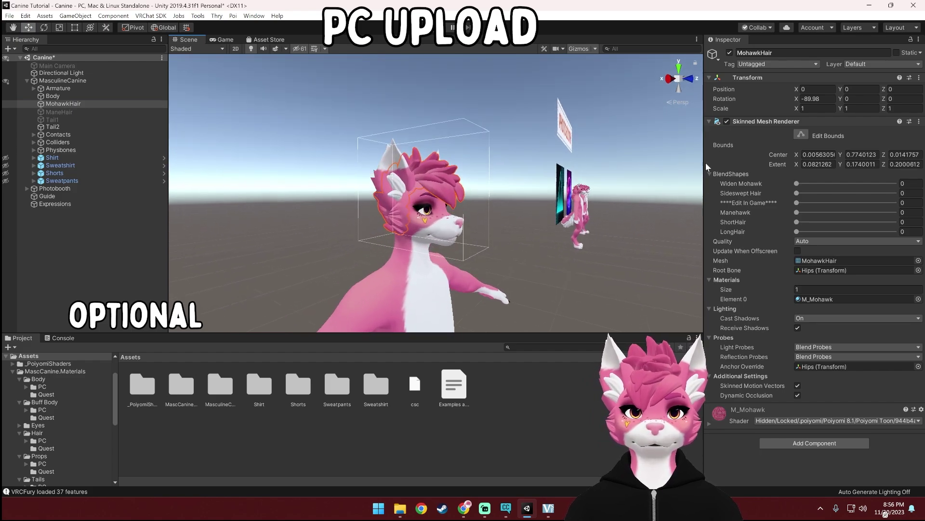
pyautogui.keyDown('alt'); pyautogui.scroll(10, 618, 223); pyautogui.keyUp('alt')
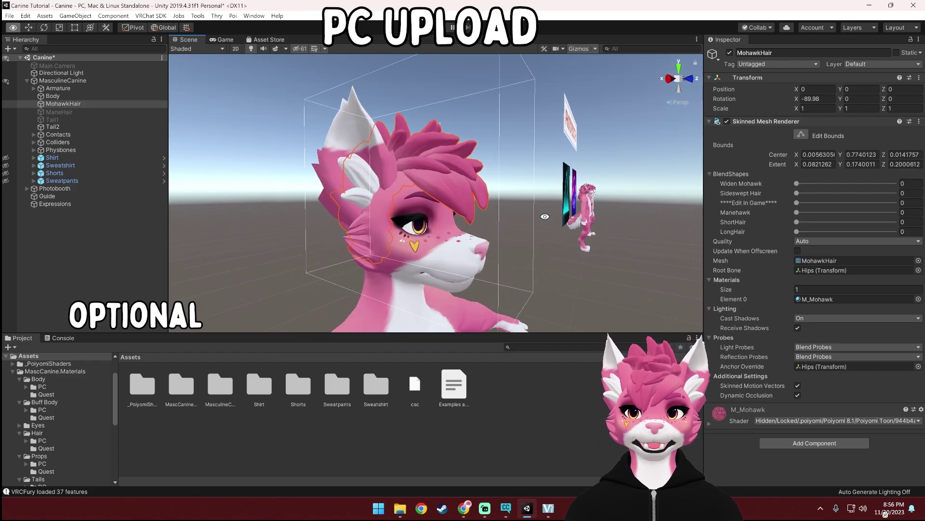
pyautogui.keyDown('alt'); pyautogui.moveTo(545, 215); pyautogui.dragTo(574, 211); pyautogui.keyUp('alt')
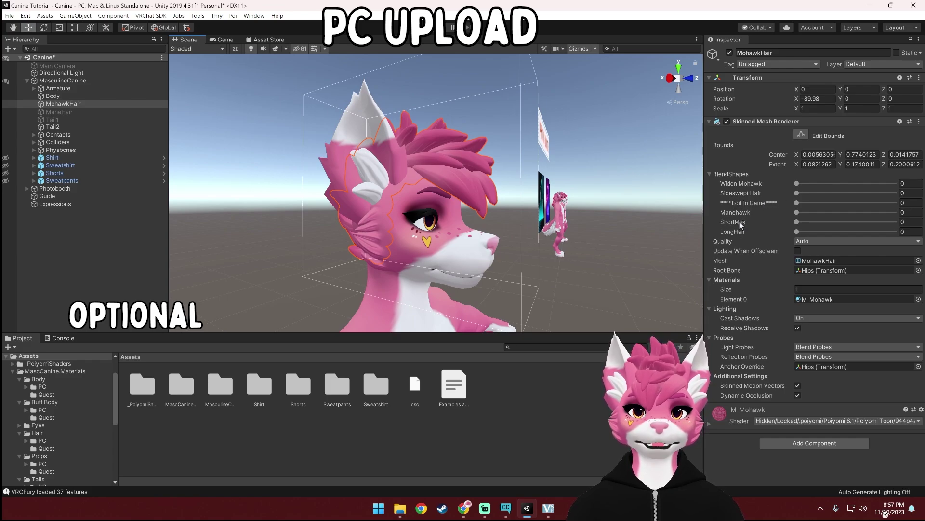
pyautogui.keyDown('alt'); pyautogui.moveTo(540, 196); pyautogui.dragTo(627, 198); pyautogui.keyUp('alt')
pyautogui.moveTo(797, 194)
pyautogui.mouseDown()
pyautogui.moveTo(868, 198)
pyautogui.moveTo(795, 195)
pyautogui.mouseUp()
pyautogui.keyDown('alt'); pyautogui.moveTo(483, 180); pyautogui.dragTo(694, 184); pyautogui.keyUp('alt')
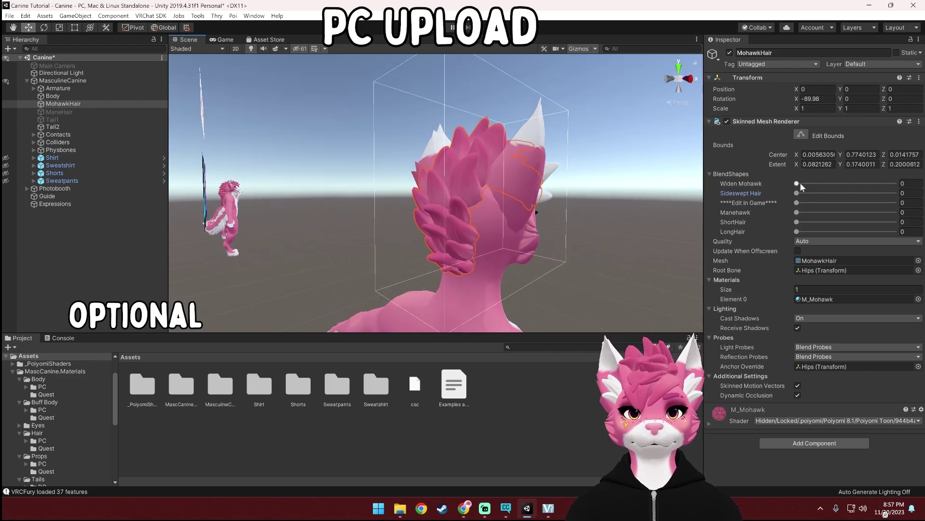
pyautogui.moveTo(798, 183); pyautogui.dragTo(858, 186)
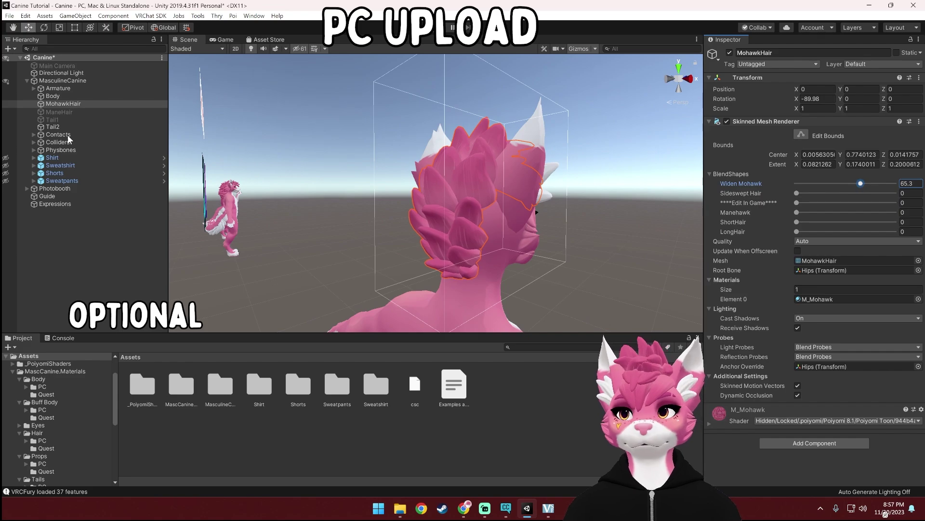
# - Try ManeHair and its Giant Mane blendshape on the avatar, viewed from the side, and disable ManeHair again
pyautogui.click(68, 111)
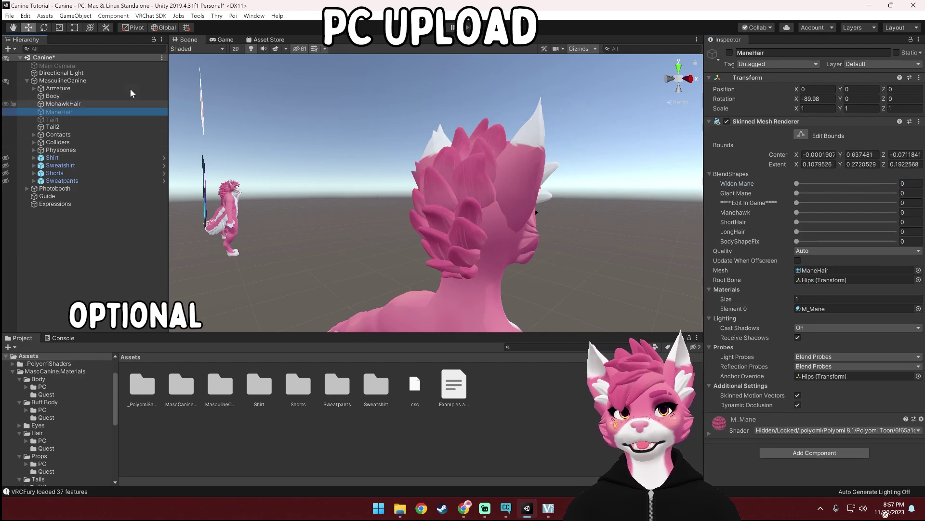
pyautogui.click(730, 52)
pyautogui.keyDown('alt'); pyautogui.moveTo(646, 188); pyautogui.dragTo(500, 225); pyautogui.keyUp('alt')
pyautogui.keyDown('alt'); pyautogui.moveTo(543, 198); pyautogui.dragTo(552, 194); pyautogui.keyUp('alt')
pyautogui.keyDown('alt'); pyautogui.moveTo(590, 234); pyautogui.dragTo(562, 145); pyautogui.keyUp('alt')
pyautogui.scroll(-7, 578, 211)
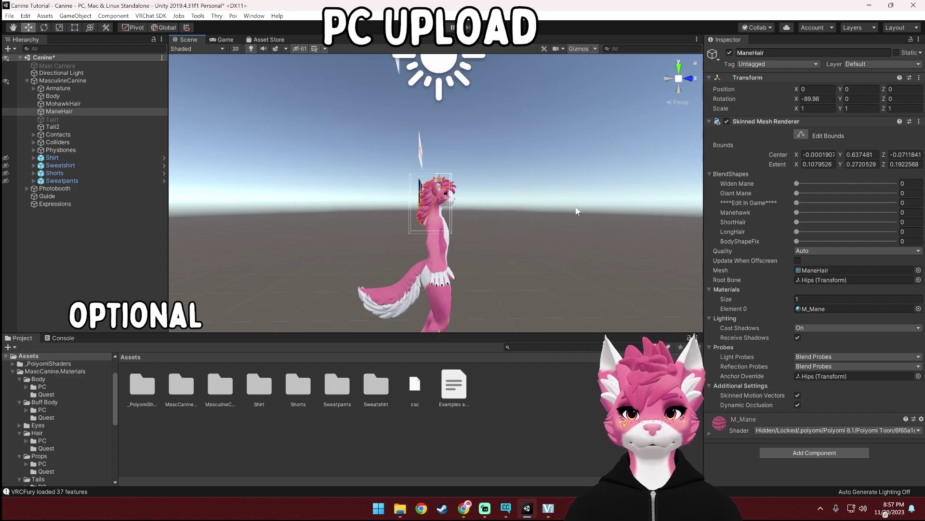
pyautogui.scroll(6, 554, 202)
pyautogui.moveTo(797, 192); pyautogui.dragTo(760, 197)
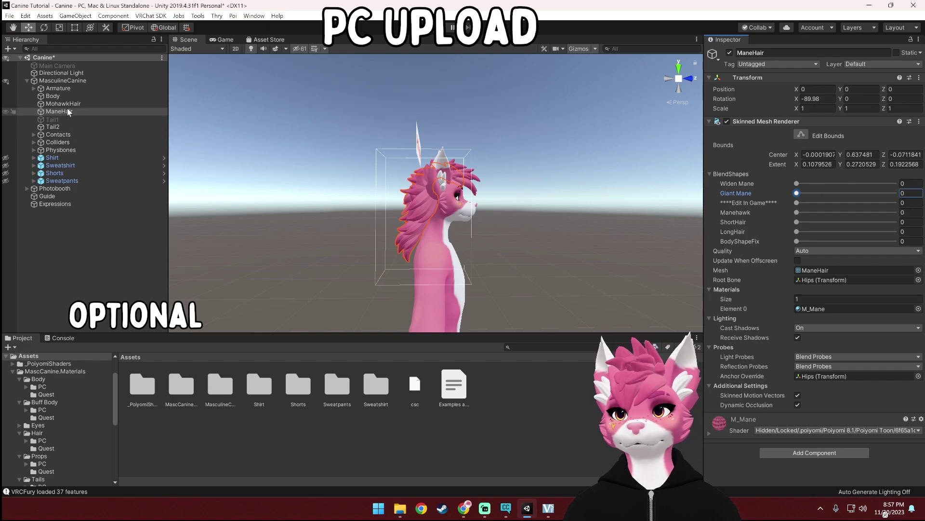
pyautogui.click(729, 53)
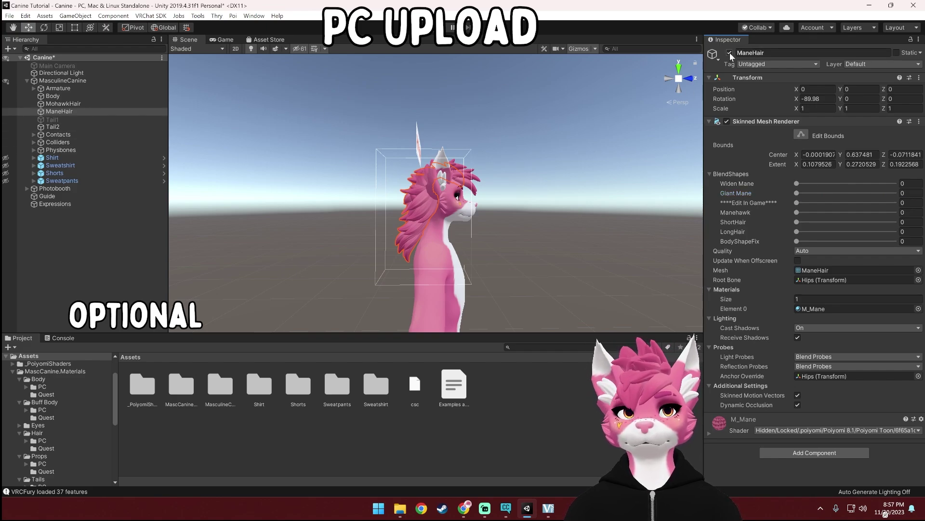
# - Hide Tail2 in the scene and enable Tail1 on the avatar, viewed from the side
pyautogui.click(89, 125)
pyautogui.moveTo(545, 254); pyautogui.dragTo(542, 49, button='middle')
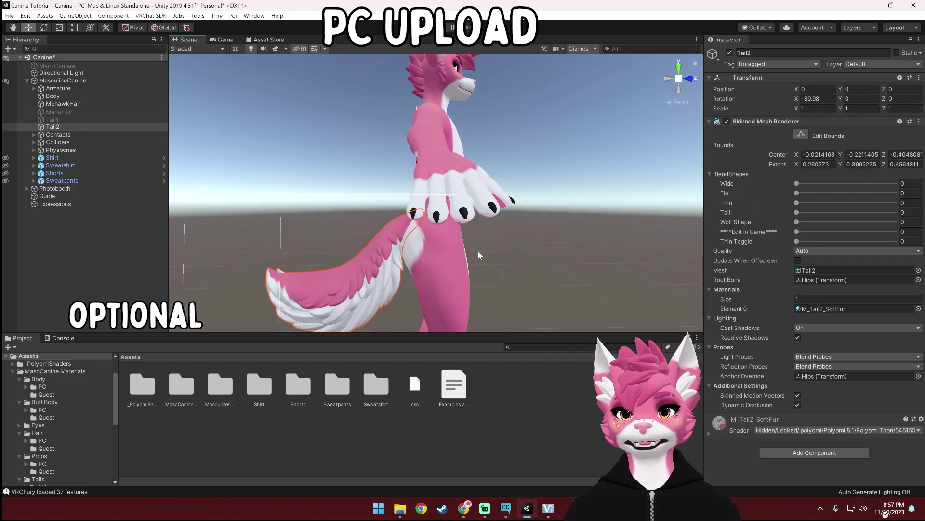
pyautogui.keyDown('alt'); pyautogui.moveTo(383, 252); pyautogui.dragTo(436, 206); pyautogui.keyUp('alt')
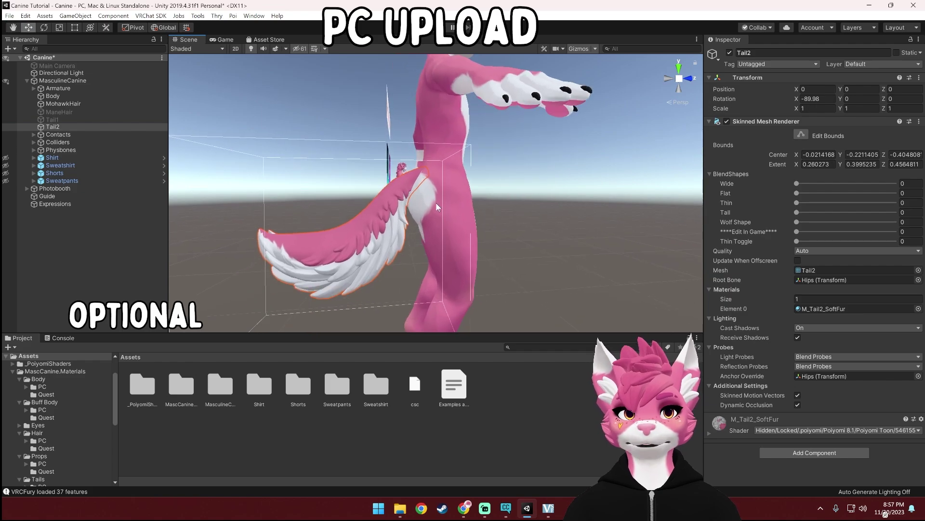
pyautogui.click(63, 119)
pyautogui.click(6, 127)
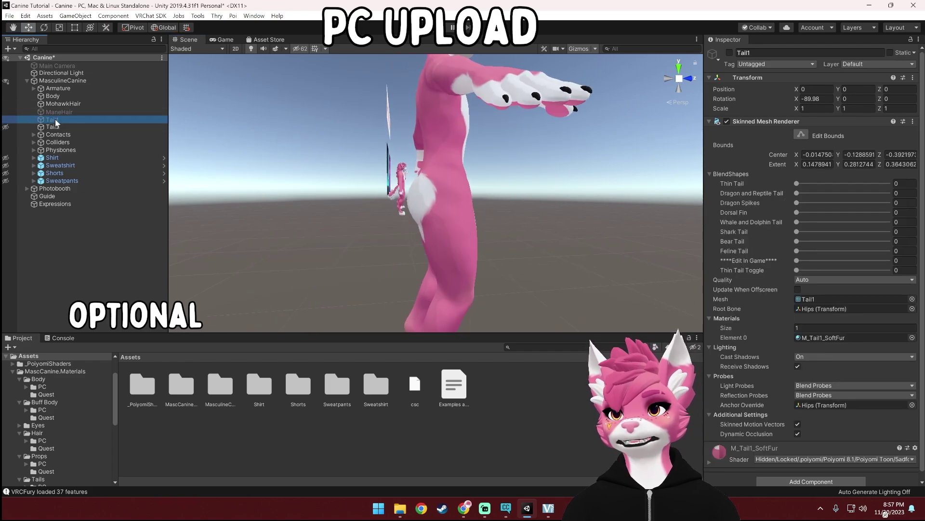
pyautogui.click(729, 52)
pyautogui.keyDown('alt'); pyautogui.moveTo(535, 206); pyautogui.dragTo(548, 204); pyautogui.keyUp('alt')
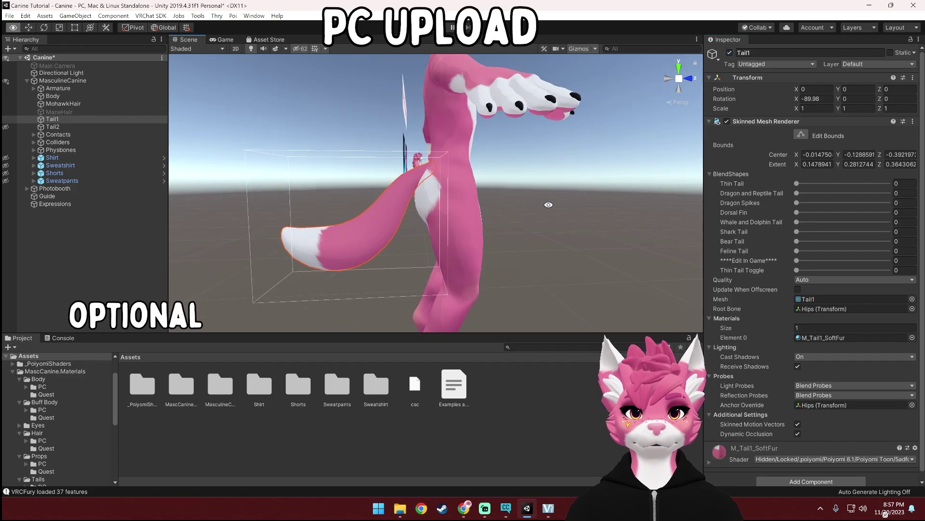
# - Try the Shark Tail, Thin Tail and Feline Tail blendshapes on Tail1 and reset each one to 0
pyautogui.moveTo(798, 232)
pyautogui.mouseDown()
pyautogui.moveTo(865, 235)
pyautogui.moveTo(789, 216)
pyautogui.mouseUp()
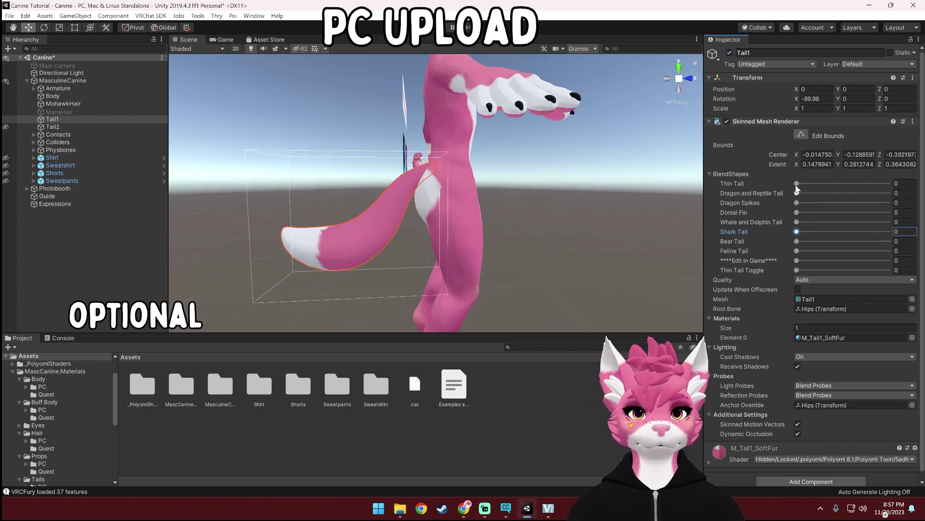
pyautogui.moveTo(797, 183)
pyautogui.mouseDown()
pyautogui.moveTo(829, 182)
pyautogui.moveTo(782, 188)
pyautogui.mouseUp()
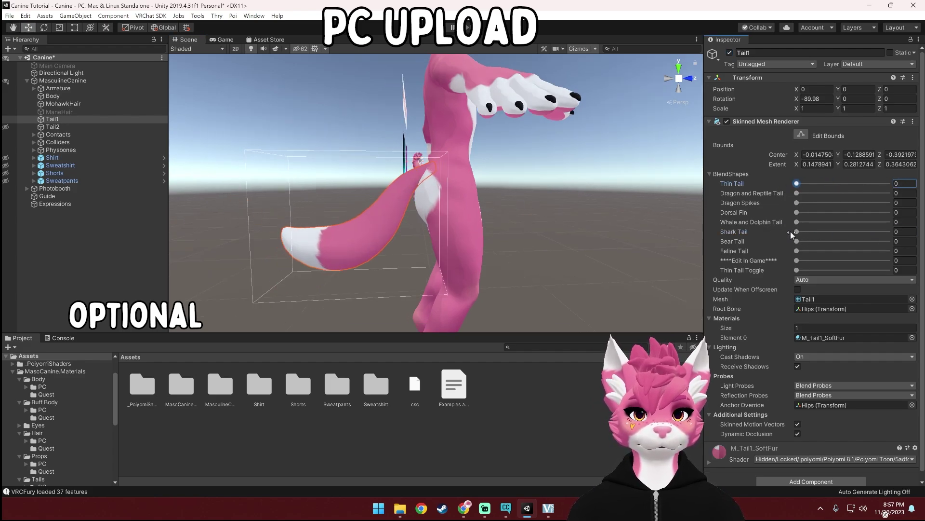
pyautogui.moveTo(797, 251); pyautogui.dragTo(769, 237)
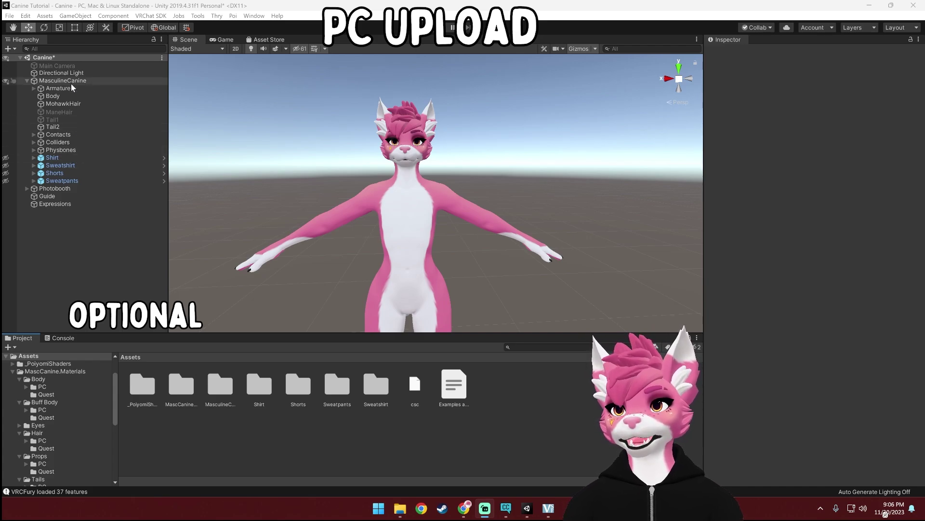
# - Review the cheek, body, hand, foot and ear blendshapes of the avatar's Body mesh
pyautogui.click(64, 97)
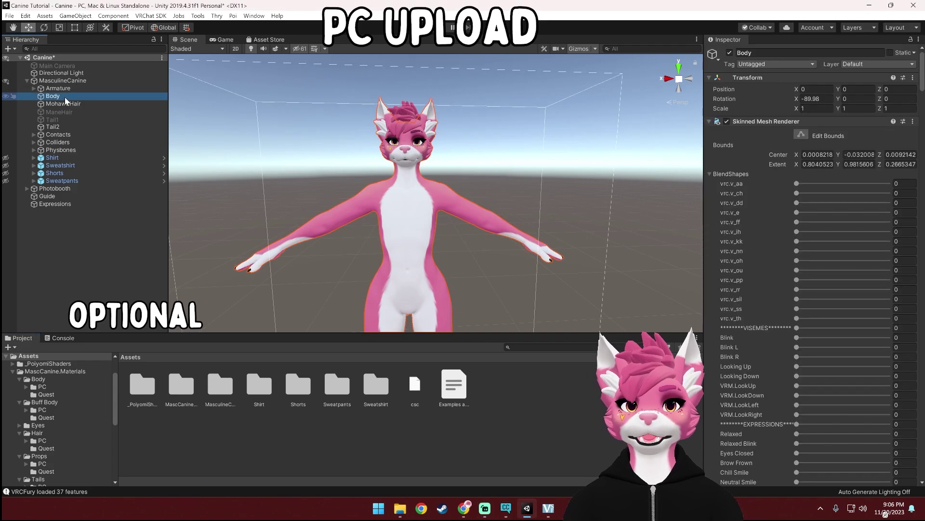
pyautogui.moveTo(922, 84); pyautogui.dragTo(924, 228)
pyautogui.scroll(15, 853, 195)
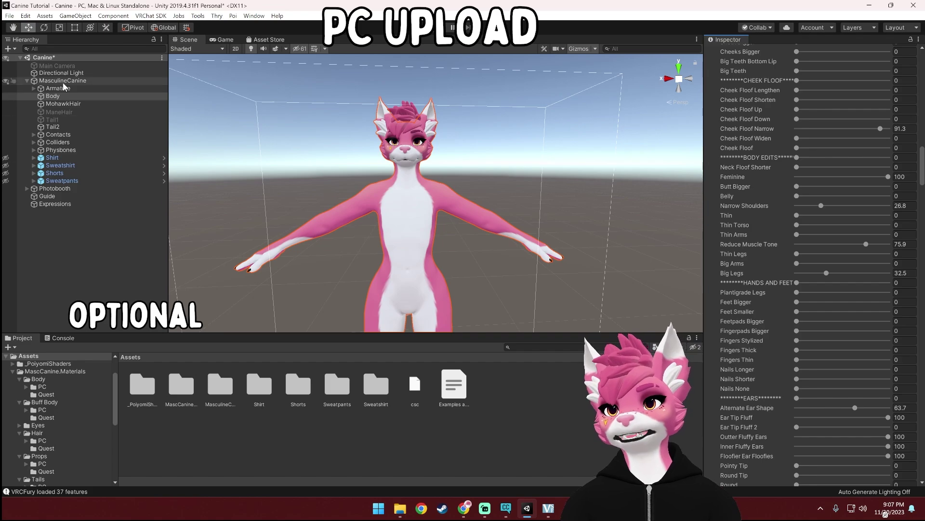
# - Add a VRC Fury component to the MasculineCanine object
pyautogui.click(66, 81)
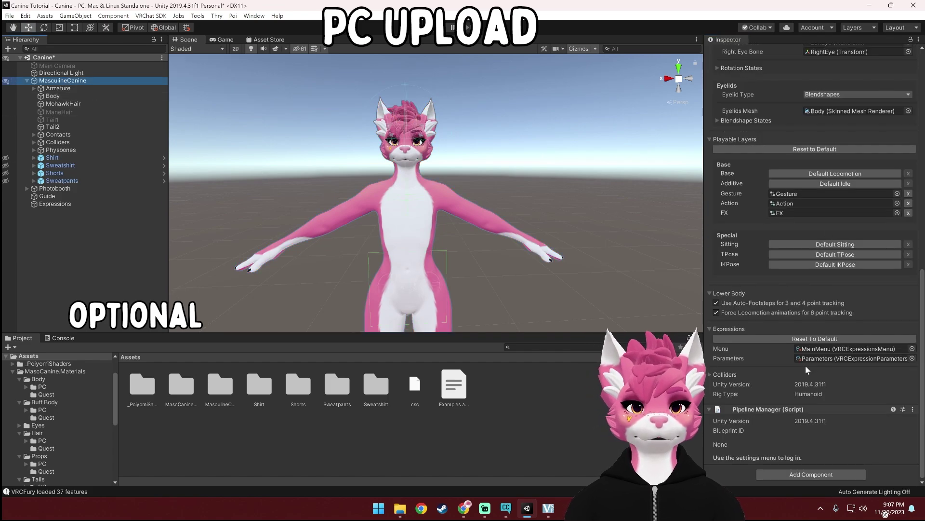
pyautogui.click(809, 474)
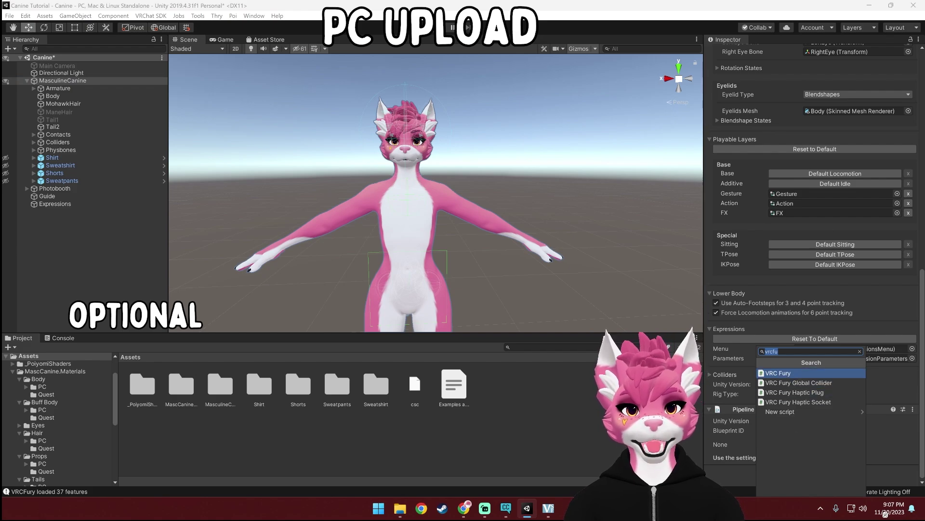
pyautogui.write('vrc')
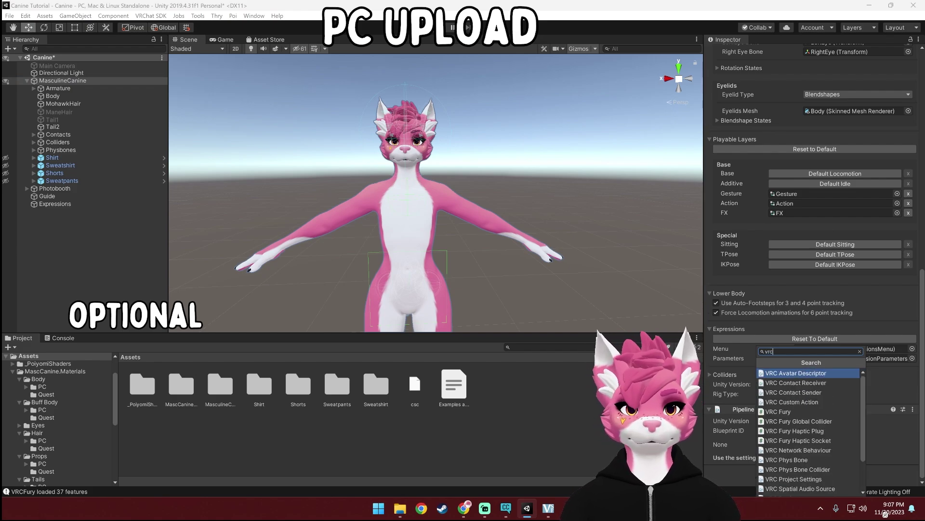
pyautogui.write('f')
pyautogui.click(786, 376)
pyautogui.scroll(-3, 780, 396)
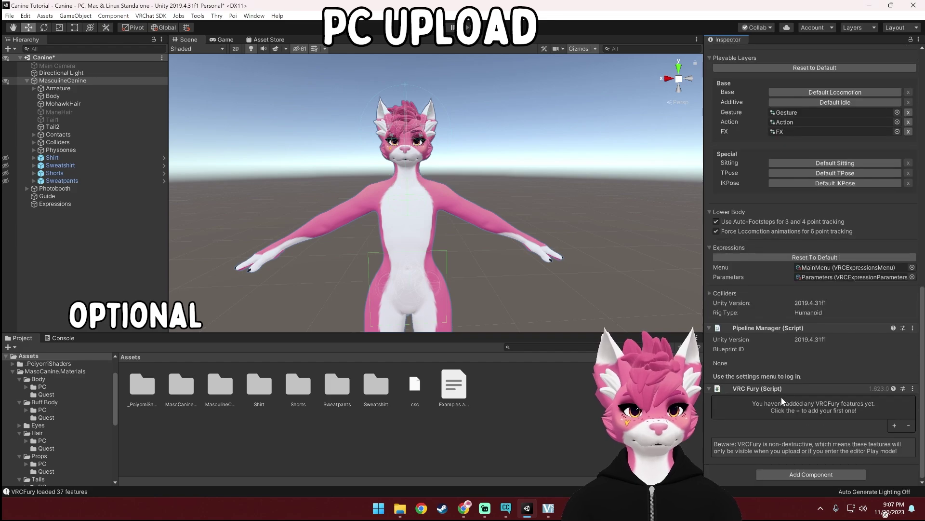
# - Add the Blendshape Optimizer and MMD Compatibility features to the VRC Fury component
pyautogui.click(895, 426)
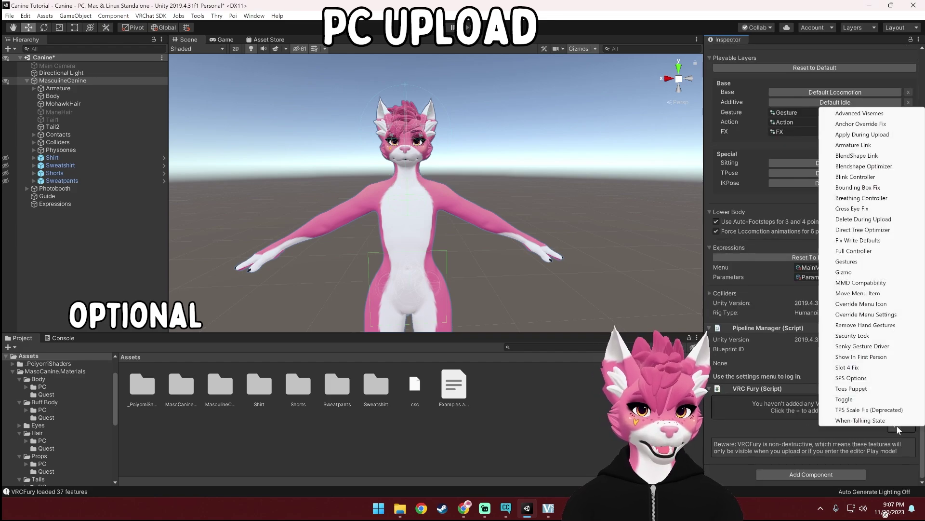
pyautogui.click(855, 166)
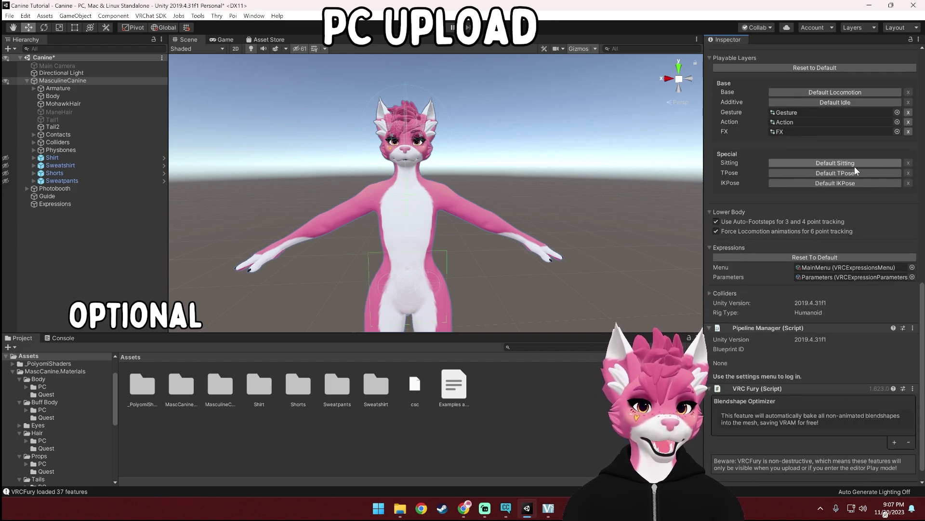
pyautogui.scroll(-1, 831, 405)
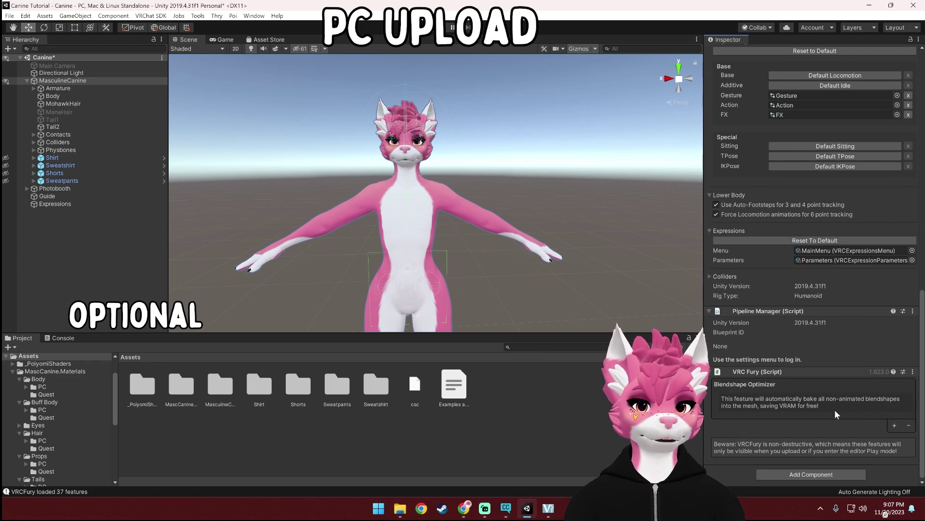
pyautogui.click(894, 425)
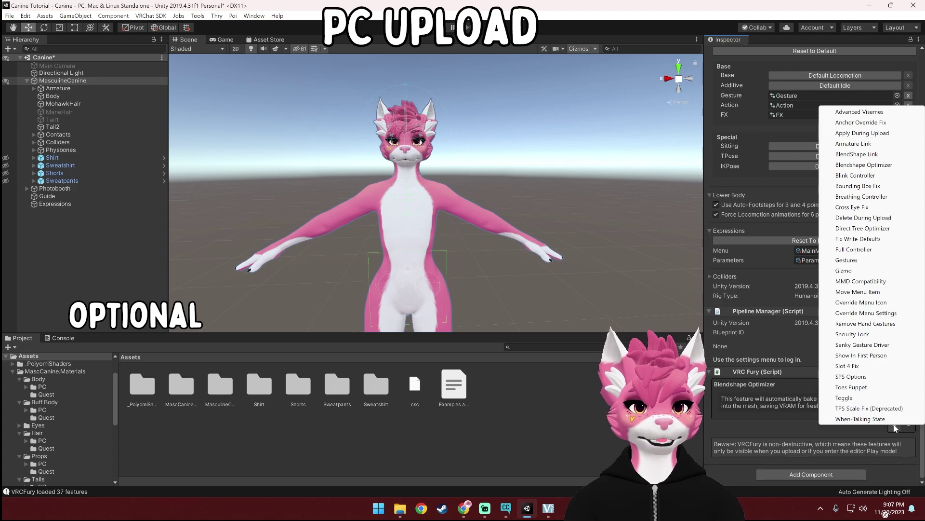
pyautogui.click(858, 282)
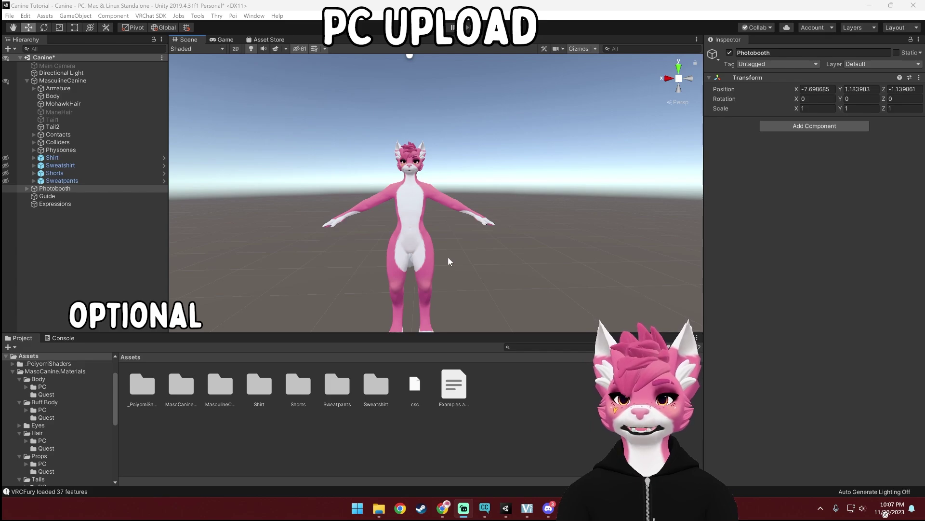
# - Expand the Photobooth object and hide the ManeHair of Pose1 in the scene
pyautogui.scroll(-3, 559, 277)
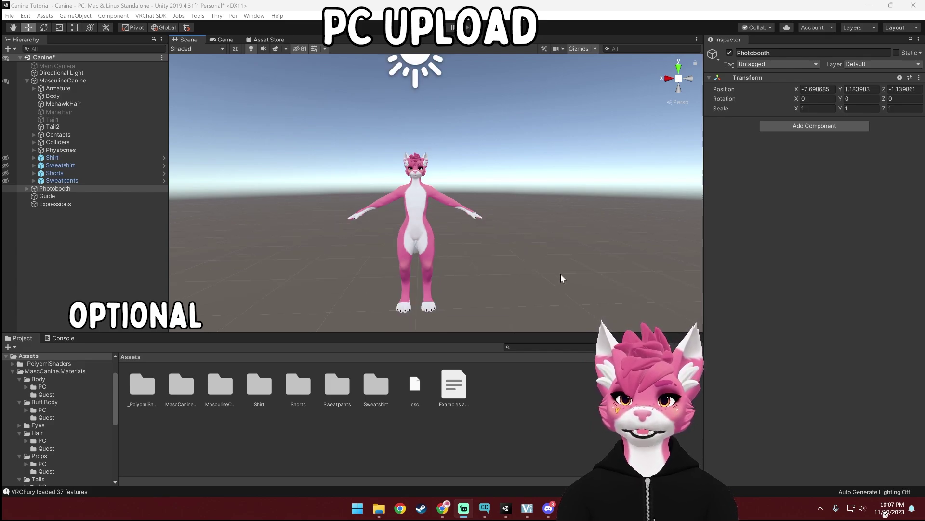
pyautogui.moveTo(585, 268); pyautogui.dragTo(283, 270, button='middle')
pyautogui.keyDown('alt'); pyautogui.moveTo(425, 235); pyautogui.dragTo(507, 284, button='right'); pyautogui.keyUp('alt')
pyautogui.keyDown('alt'); pyautogui.moveTo(508, 284); pyautogui.dragTo(446, 270); pyautogui.keyUp('alt')
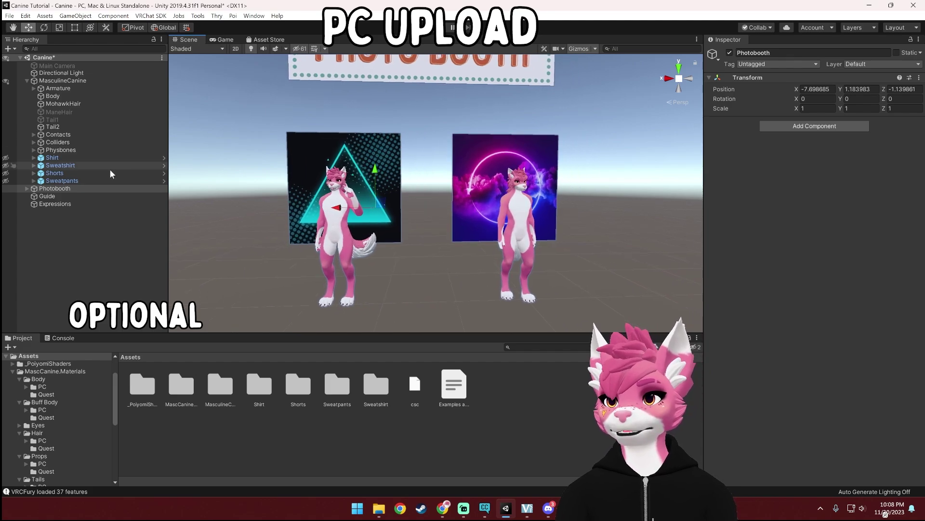
pyautogui.click(26, 188)
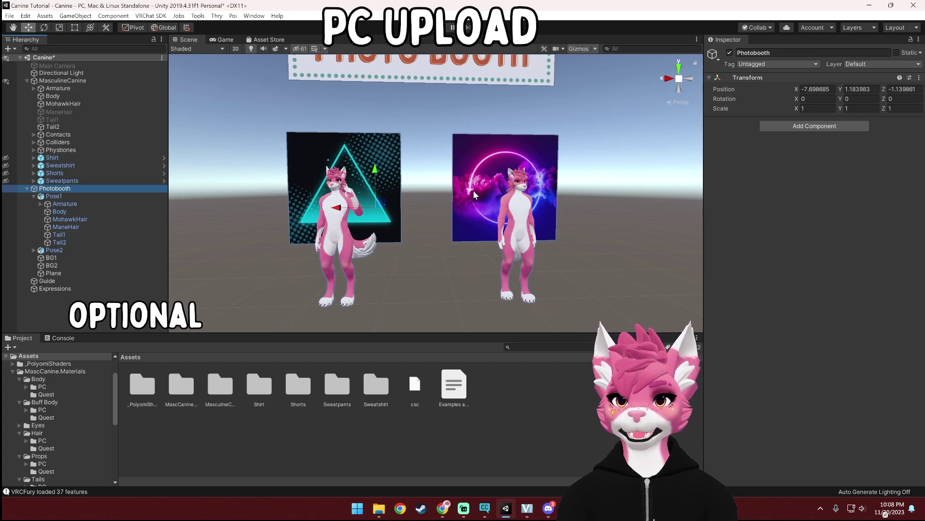
pyautogui.moveTo(356, 180); pyautogui.dragTo(445, 233, button='middle')
pyautogui.scroll(12, 405, 193)
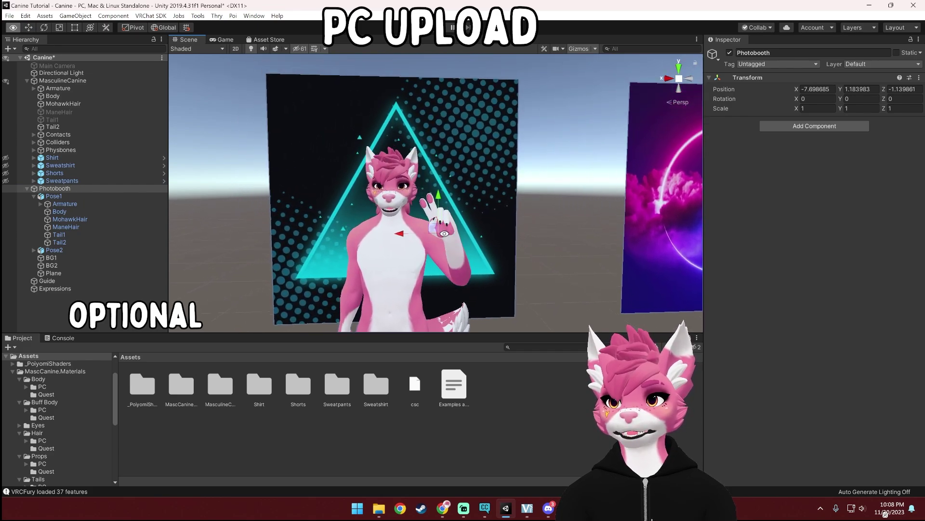
pyautogui.keyDown('alt'); pyautogui.moveTo(437, 171); pyautogui.dragTo(461, 212); pyautogui.keyUp('alt')
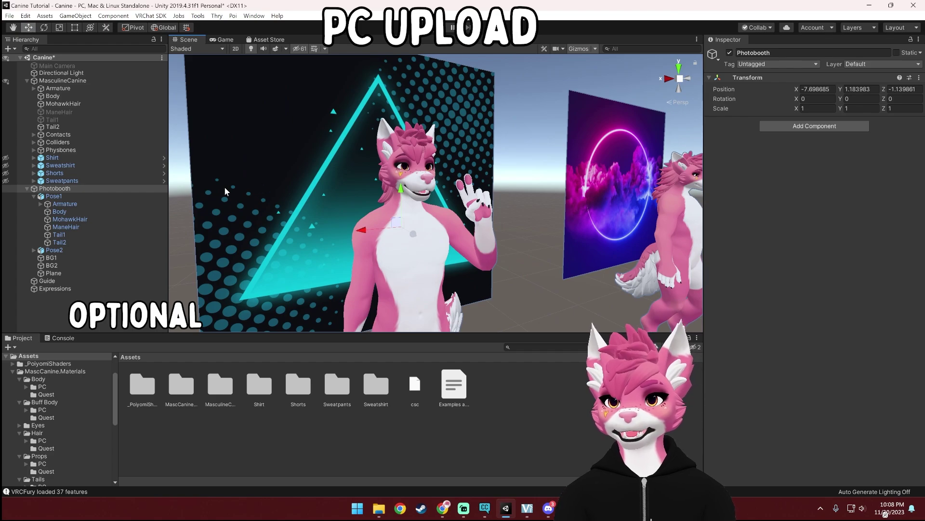
pyautogui.click(5, 227)
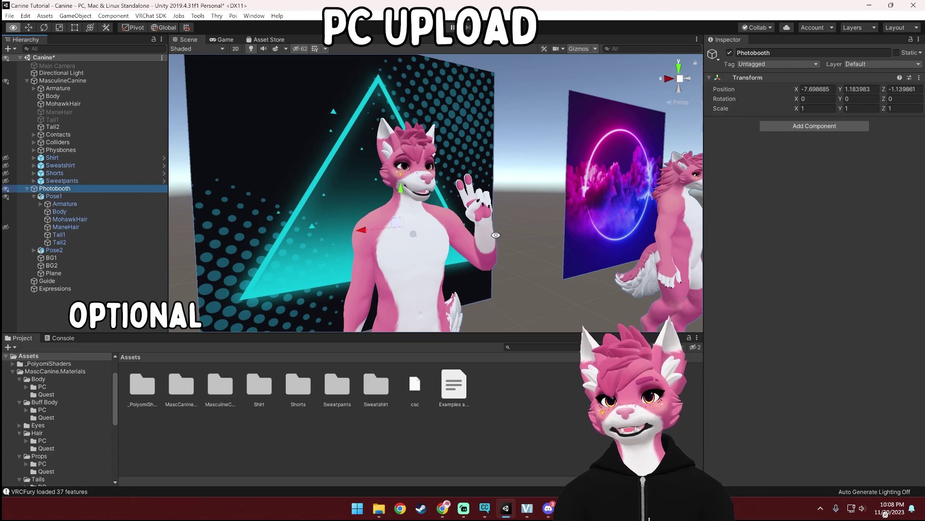
# - Examine the Pose1 model in front of its photobooth backdrop from several angles
pyautogui.scroll(-5, 403, 217)
pyautogui.keyDown('alt'); pyautogui.moveTo(403, 217); pyautogui.dragTo(349, 222); pyautogui.keyUp('alt')
pyautogui.moveTo(348, 222); pyautogui.dragTo(208, 192, button='right')
pyautogui.moveTo(440, 208); pyautogui.dragTo(339, 209, button='middle')
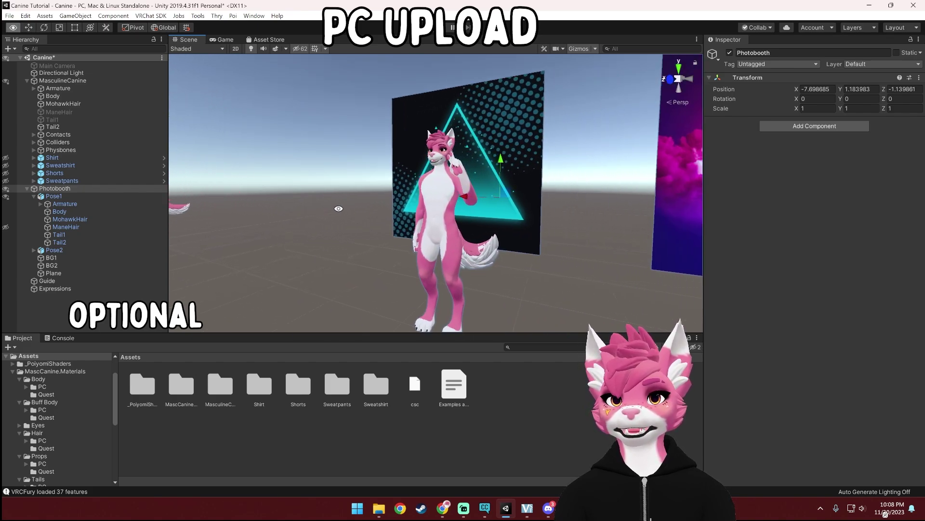
pyautogui.keyDown('alt'); pyautogui.moveTo(339, 208); pyautogui.dragTo(443, 214); pyautogui.keyUp('alt')
pyautogui.keyDown('alt'); pyautogui.moveTo(444, 214); pyautogui.dragTo(465, 229, button='right'); pyautogui.keyUp('alt')
pyautogui.keyDown('alt'); pyautogui.moveTo(465, 228); pyautogui.dragTo(490, 221); pyautogui.keyUp('alt')
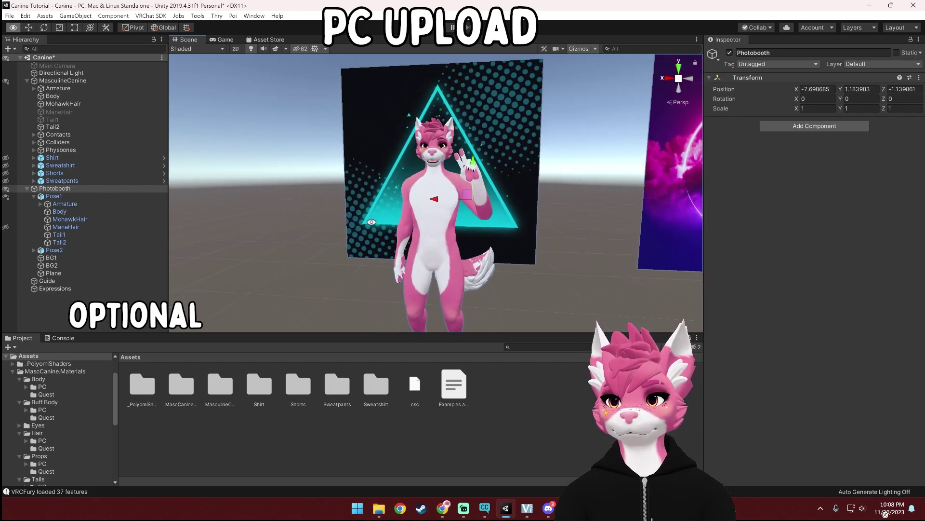
# - Compare the blendshape values of the MasculineCanine Body with the look of the photobooth poses
pyautogui.scroll(-4, 280, 209)
pyautogui.moveTo(280, 209); pyautogui.dragTo(270, 202, button='right')
pyautogui.click(52, 96)
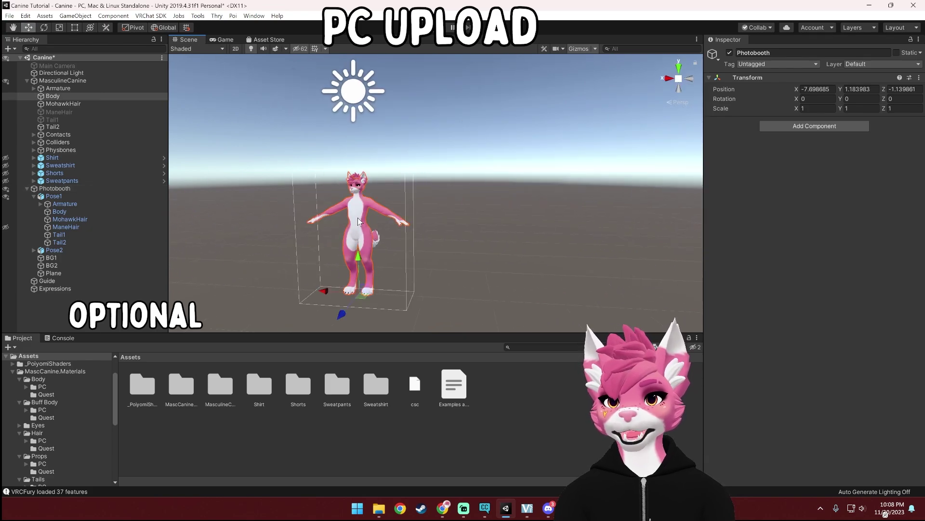
pyautogui.scroll(-10, 745, 346)
pyautogui.scroll(-15, 745, 346)
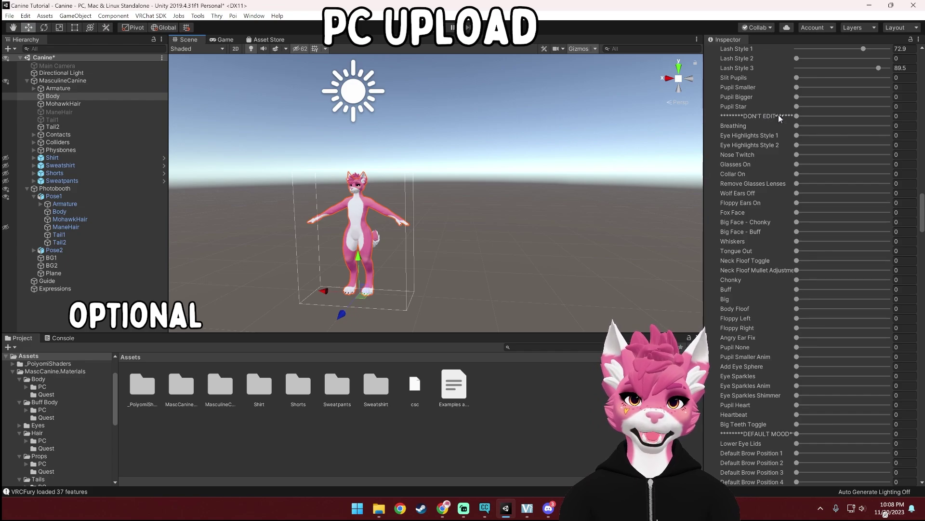
pyautogui.scroll(-3, 589, 215)
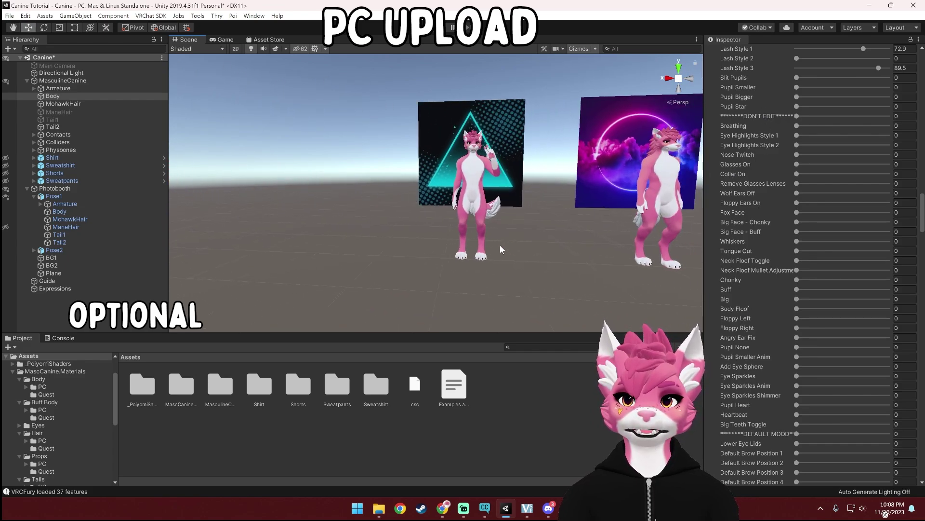
pyautogui.moveTo(364, 197); pyautogui.dragTo(456, 207, button='middle')
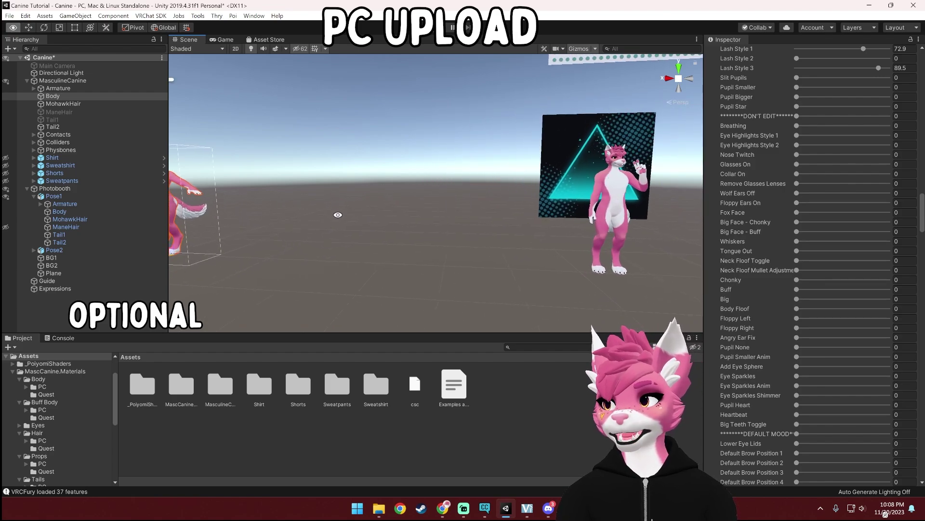
pyautogui.moveTo(337, 212); pyautogui.dragTo(429, 225, button='right')
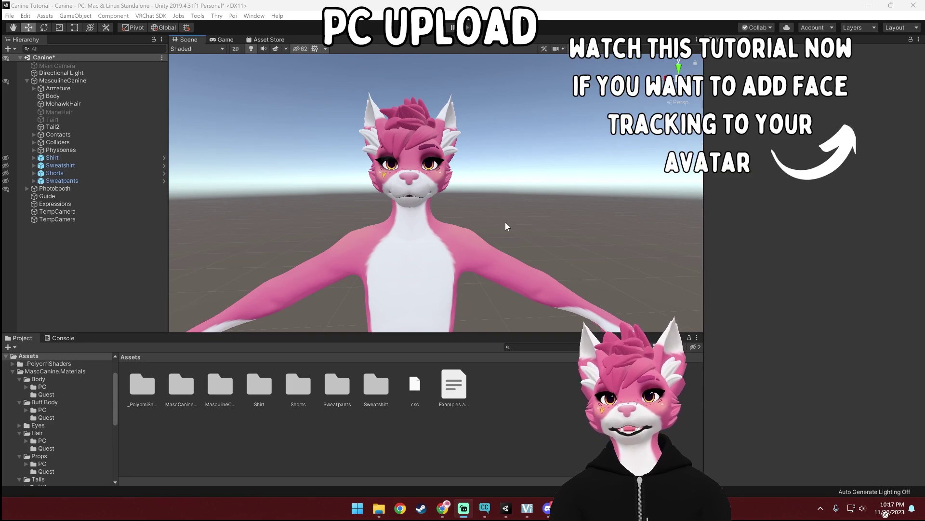
# - Open the VRChat SDK control panel's avatar builder and cancel the pending thumbnail capture
pyautogui.click(158, 16)
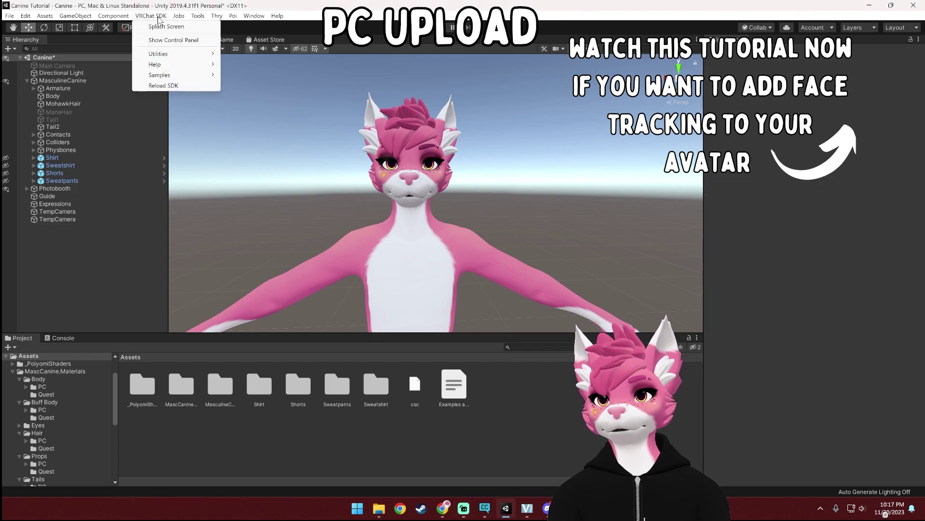
pyautogui.click(171, 40)
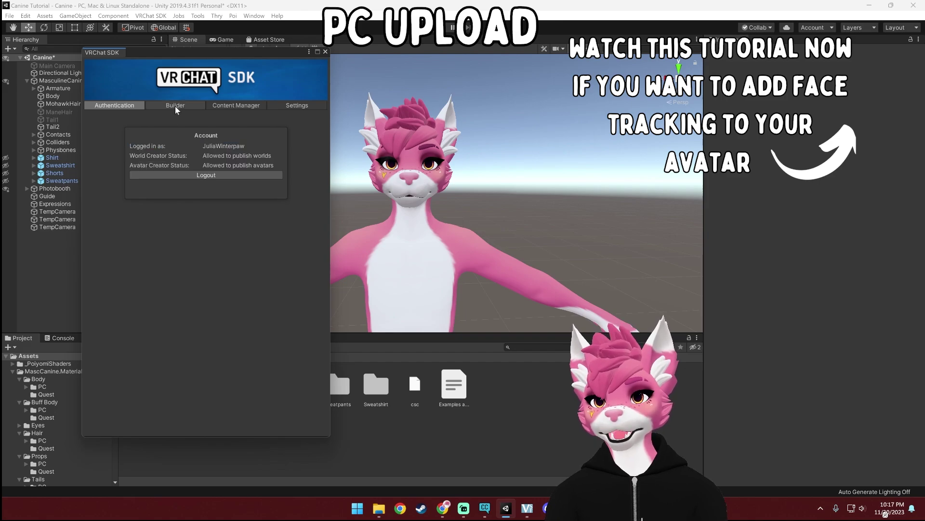
pyautogui.click(175, 106)
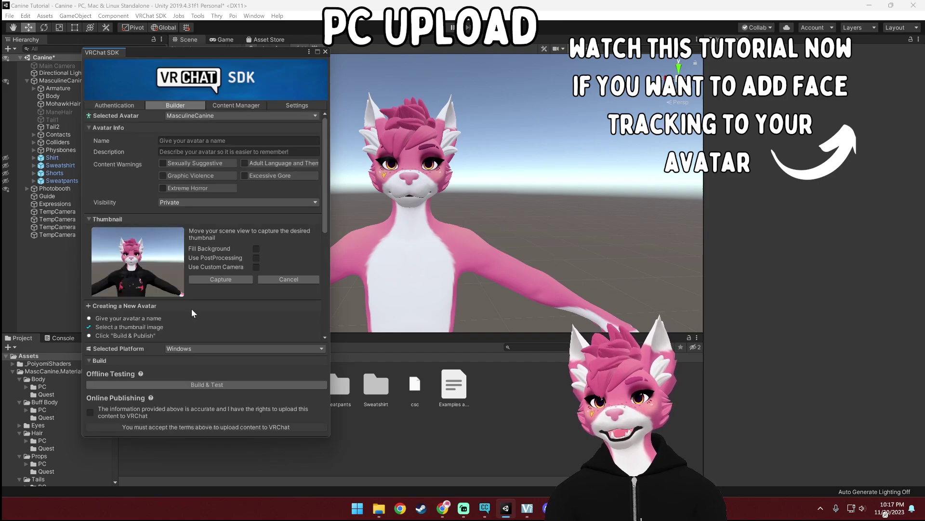
pyautogui.click(288, 279)
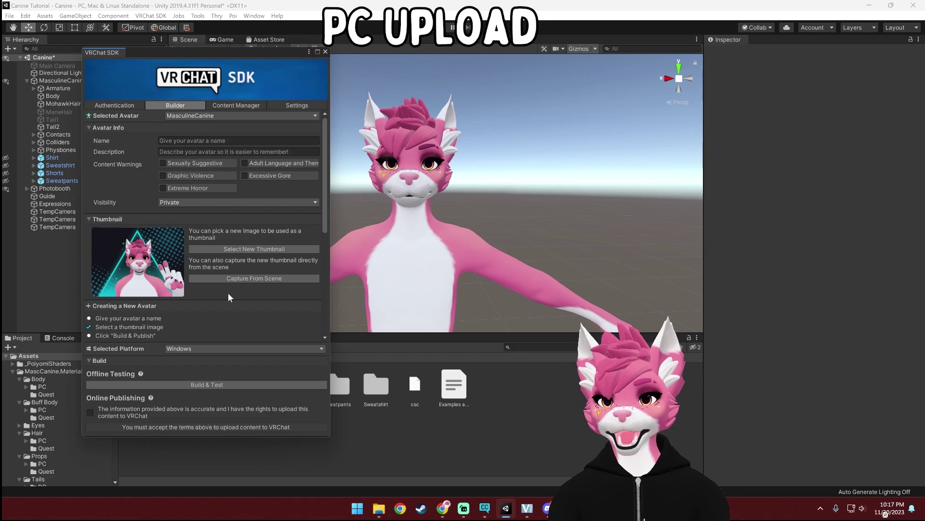
# - Capture the avatar thumbnail from the scene, framing Pose1 close up with its raised hand against the teal triangle backdrop
pyautogui.click(241, 278)
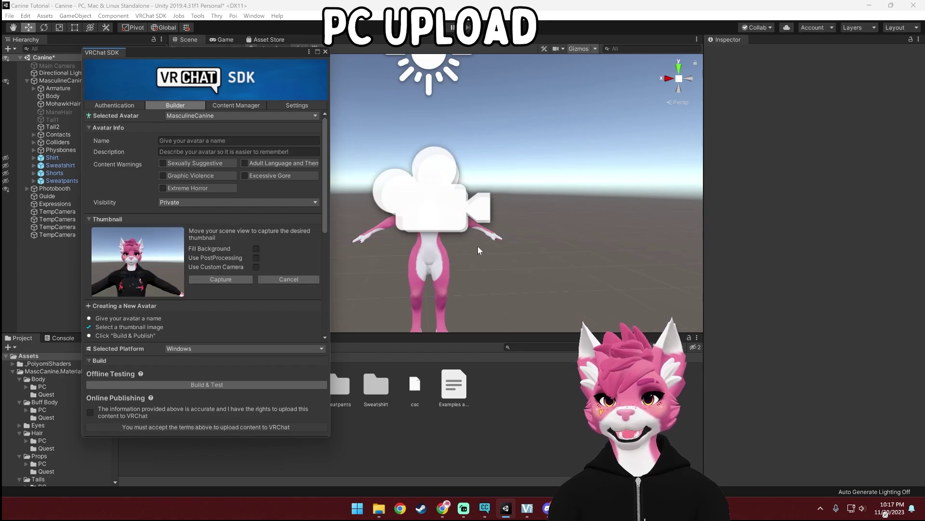
pyautogui.press('d')
pyautogui.moveTo(478, 245); pyautogui.dragTo(514, 194, button='right')
pyautogui.press('w')
pyautogui.scroll(10, 516, 195)
pyautogui.keyDown('alt'); pyautogui.moveTo(513, 195); pyautogui.dragTo(519, 186); pyautogui.keyUp('alt')
pyautogui.keyDown('alt'); pyautogui.moveTo(519, 187); pyautogui.dragTo(528, 211, button='right'); pyautogui.keyUp('alt')
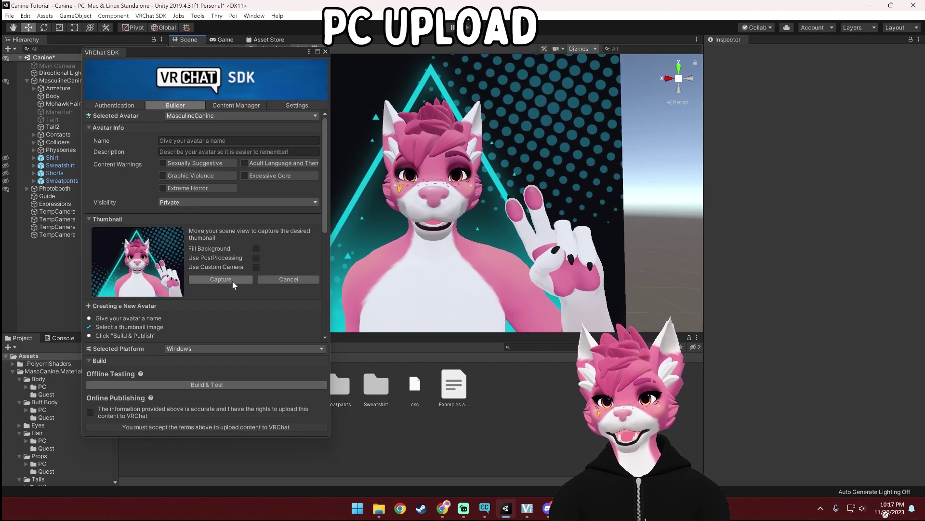
pyautogui.click(232, 280)
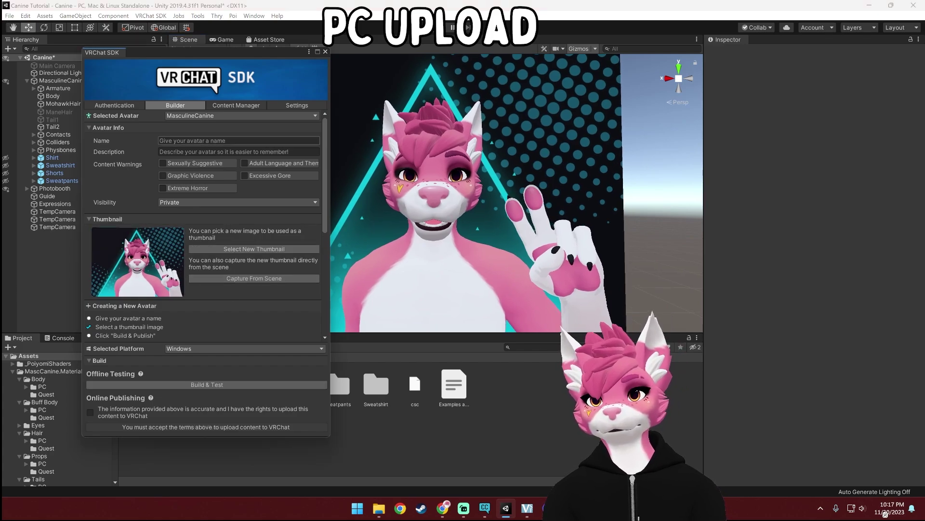
# - Name the avatar with the creator's first name followed by "Tutorial" in the avatar info
pyautogui.click(238, 141)
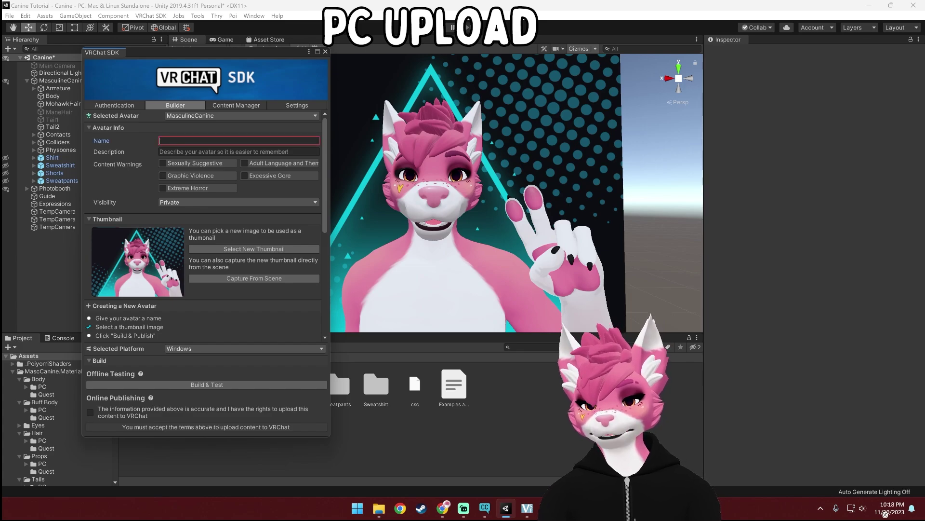
pyautogui.write('Julia T')
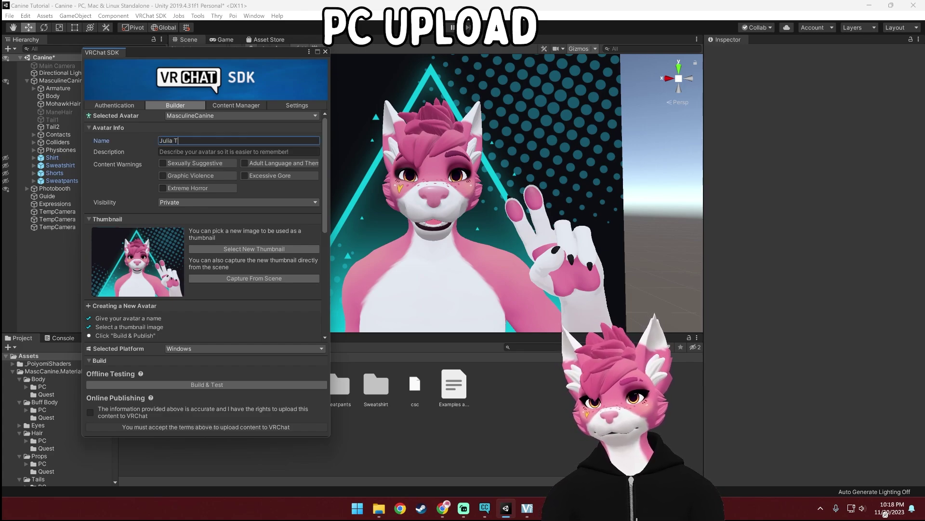
pyautogui.write('utorial')
# - Accept the content rights statement and build and publish the avatar for Windows
pyautogui.scroll(-7, 127, 221)
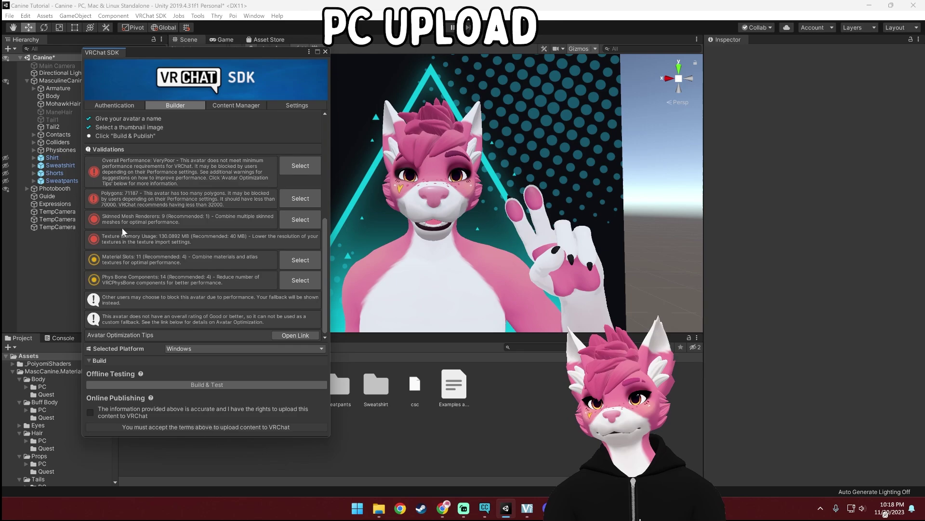
pyautogui.click(90, 412)
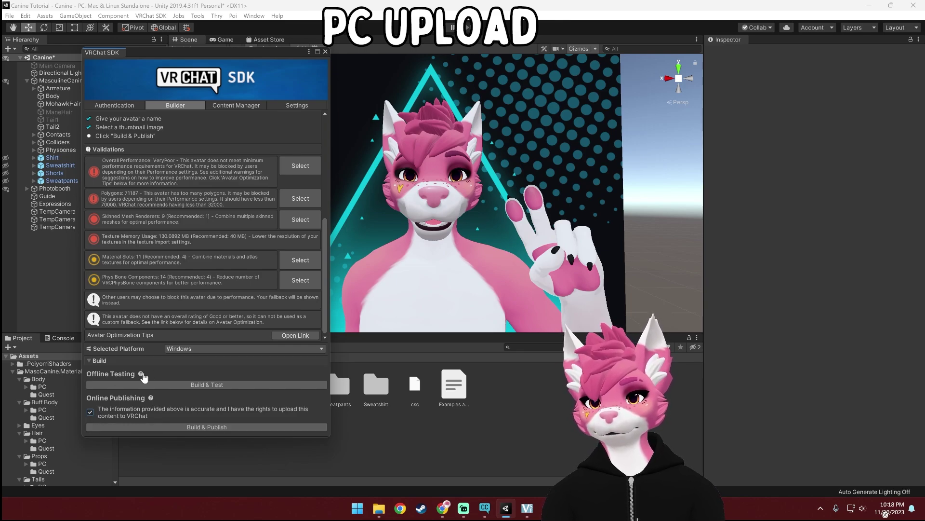
pyautogui.click(224, 426)
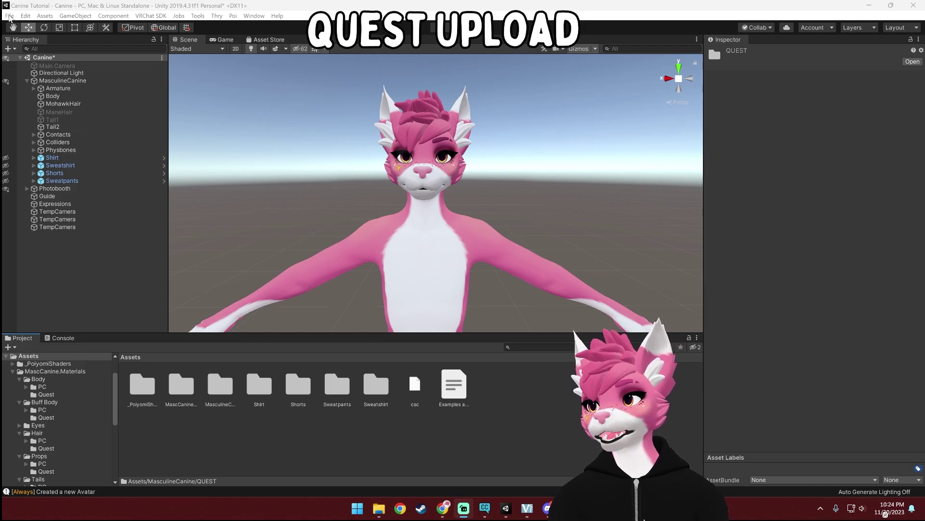
# - Save the Canine scene and add the Canine.Quest scene from the MasculineCanine/QUEST folder to the hierarchy alongside it
pyautogui.click(9, 16)
pyautogui.click(37, 51)
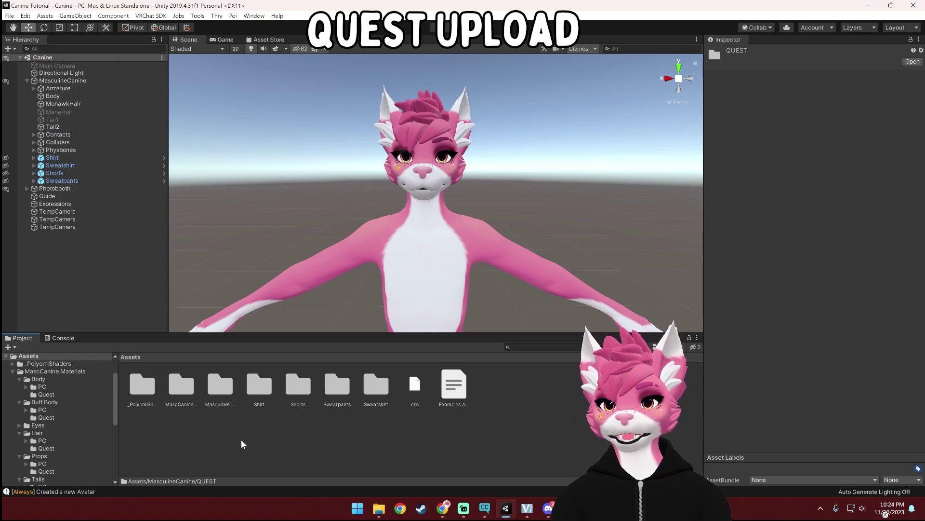
pyautogui.click(220, 391)
pyautogui.doubleClick(220, 388)
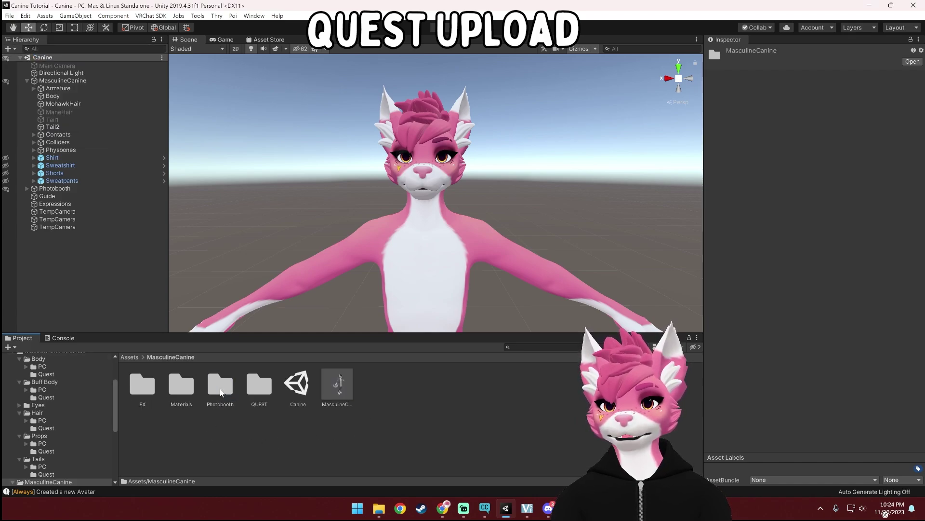
pyautogui.doubleClick(259, 386)
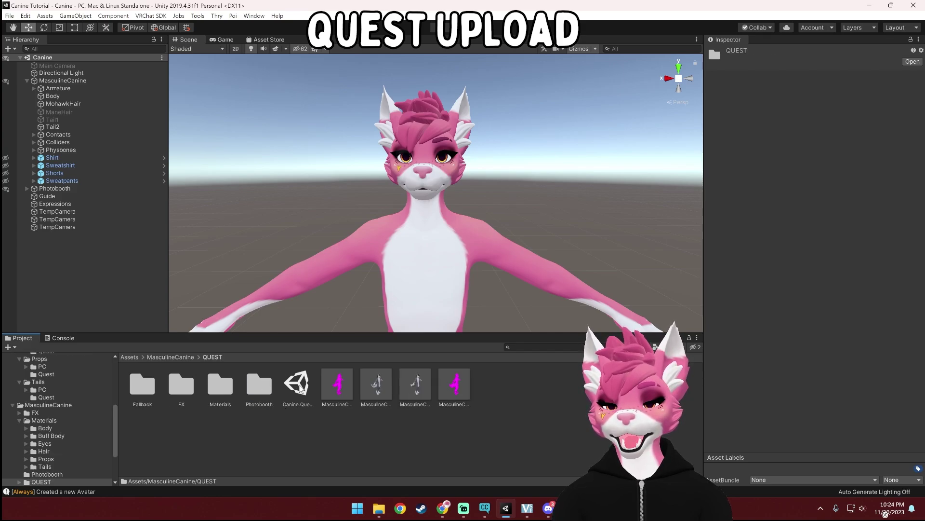
pyautogui.moveTo(300, 388); pyautogui.dragTo(106, 260)
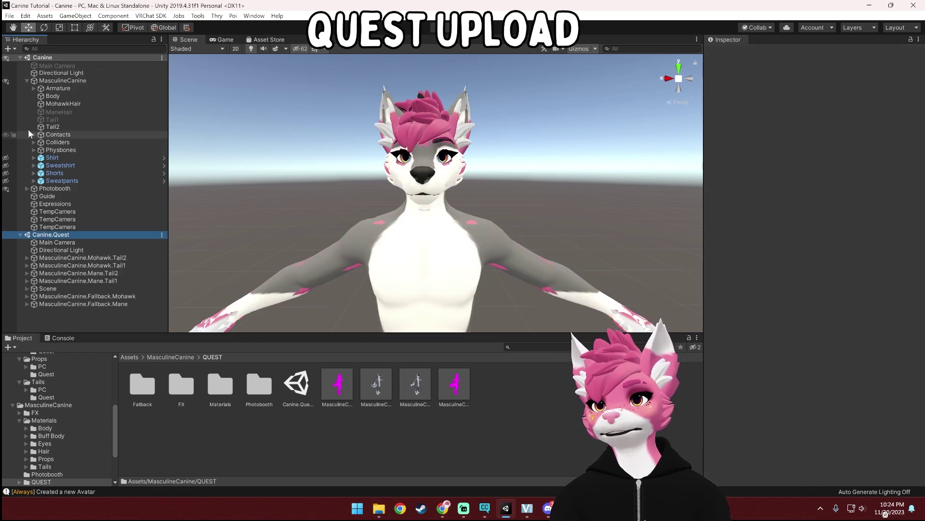
# - Hide the PC MasculineCanine avatar in the scene view and collapse its hierarchy
pyautogui.click(6, 81)
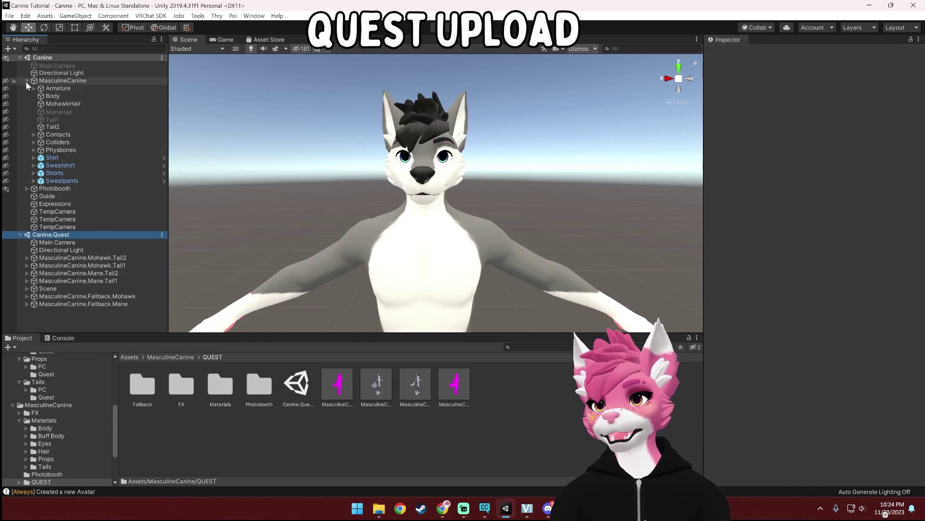
pyautogui.click(27, 80)
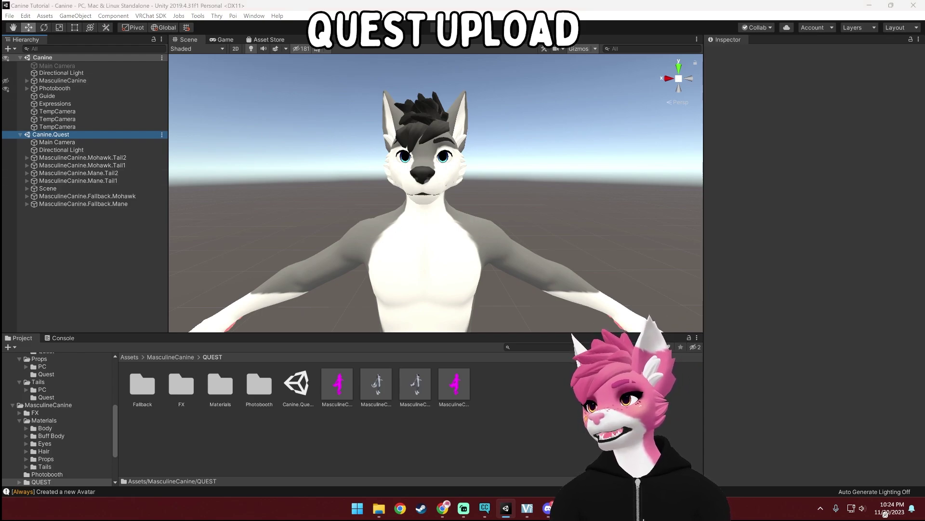
# - Switch the VRChat SDK's selected build platform from Windows to Android
pyautogui.moveTo(0, 197); pyautogui.dragTo(599, 67)
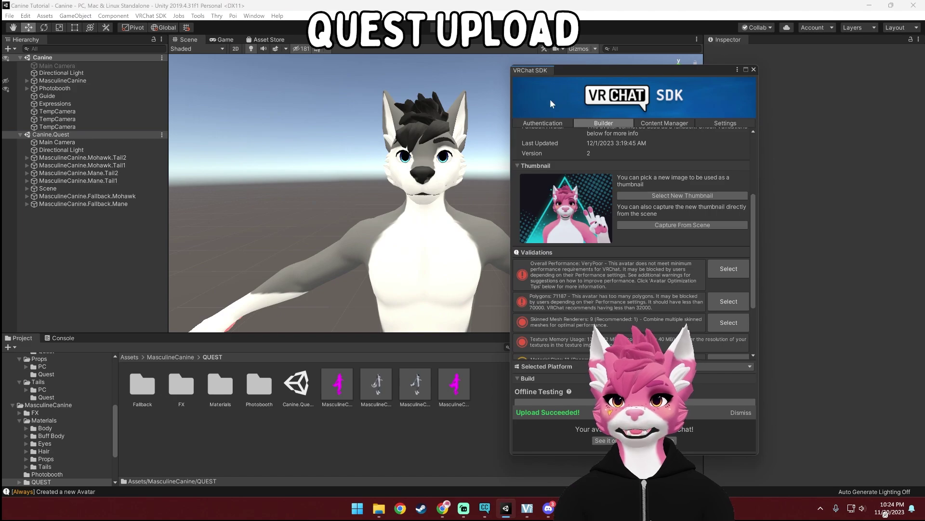
pyautogui.click(151, 16)
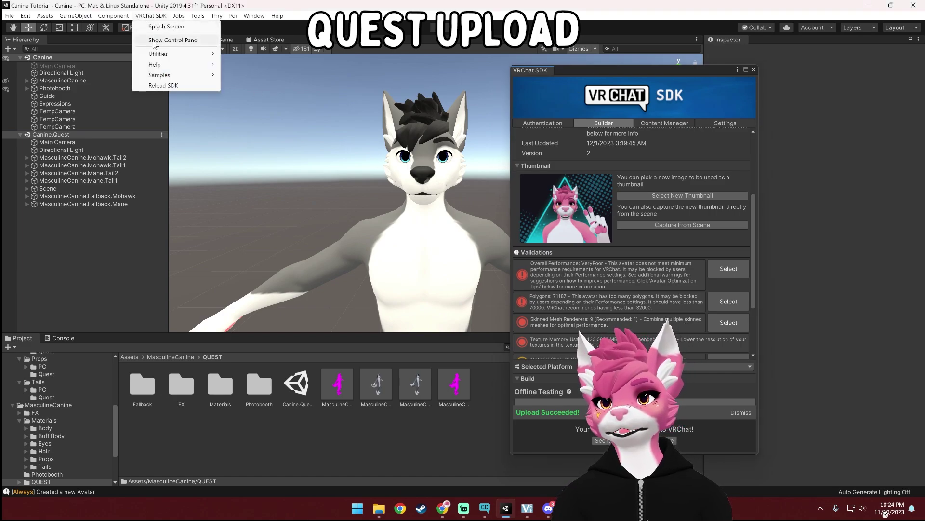
pyautogui.moveTo(592, 71); pyautogui.dragTo(570, 62)
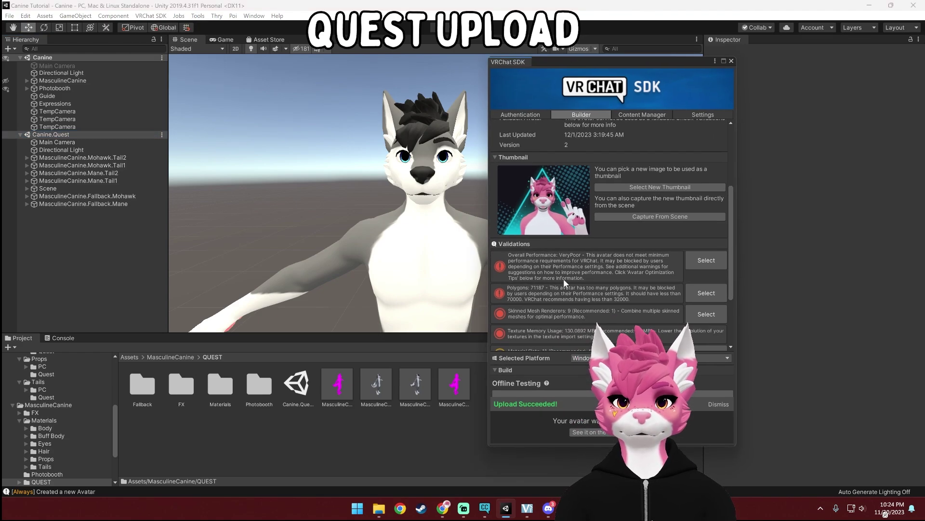
pyautogui.scroll(-2, 576, 302)
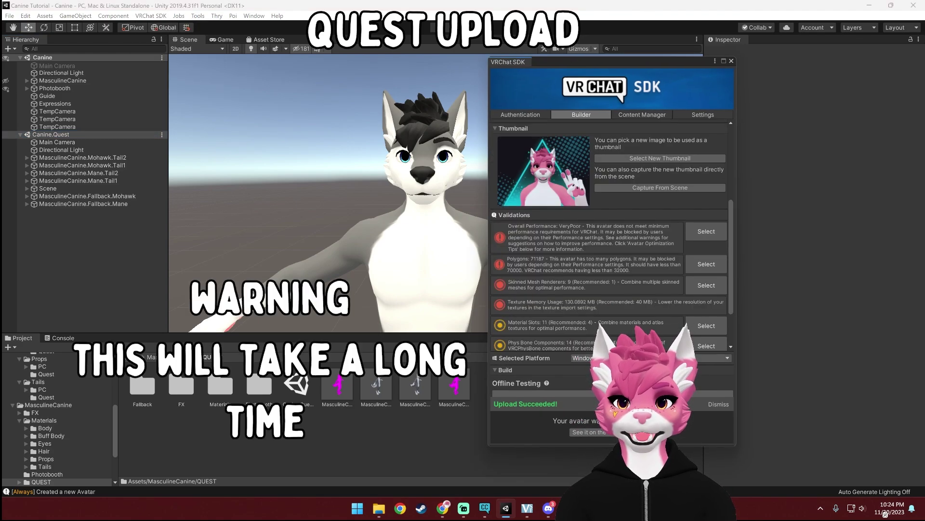
pyautogui.click(581, 357)
pyautogui.click(589, 380)
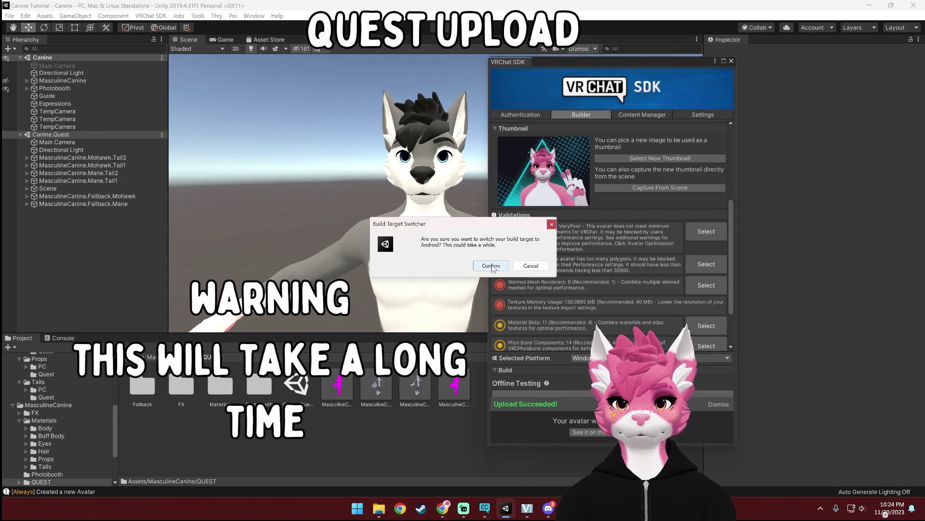
pyautogui.click(491, 266)
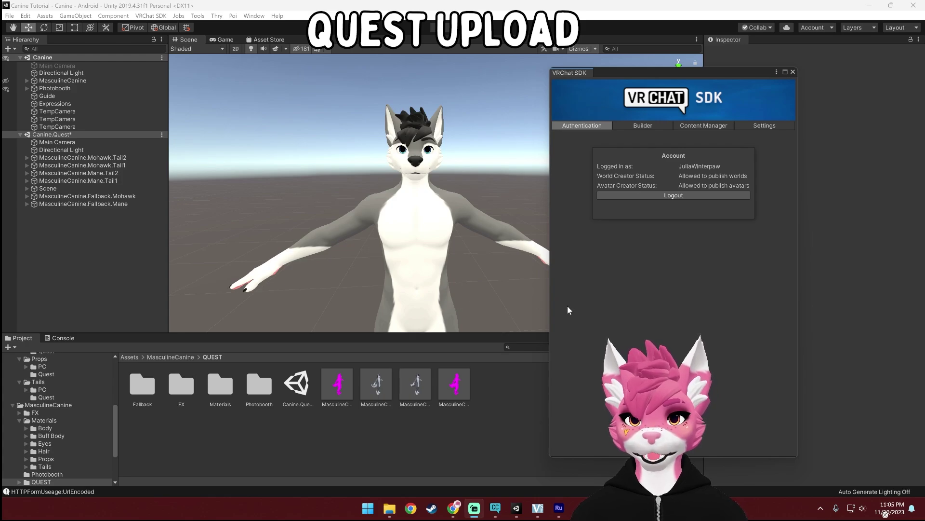
# - Copy the ID of the newly uploaded tutorial avatar from the SDK's content manager and move the SDK window out of the way
pyautogui.click(689, 125)
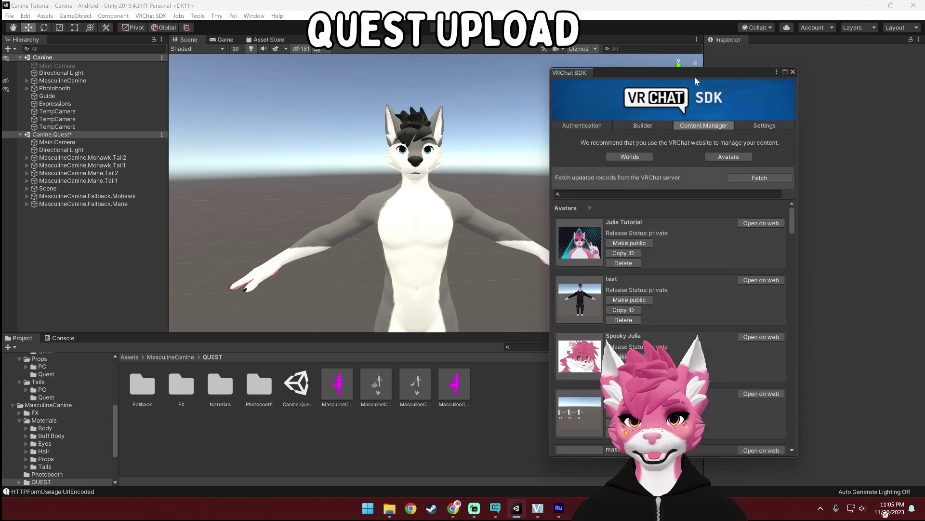
pyautogui.moveTo(695, 74); pyautogui.dragTo(595, 73)
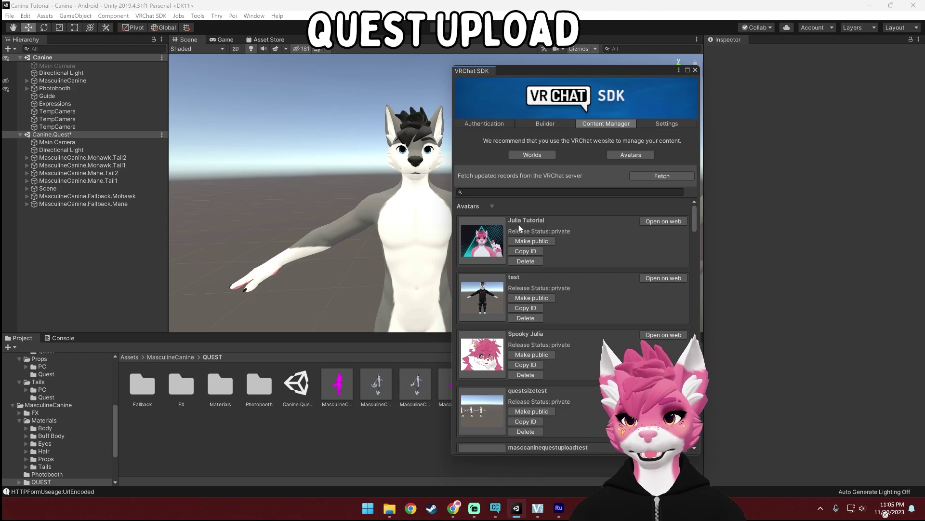
pyautogui.click(526, 251)
pyautogui.moveTo(586, 74); pyautogui.dragTo(0, 260)
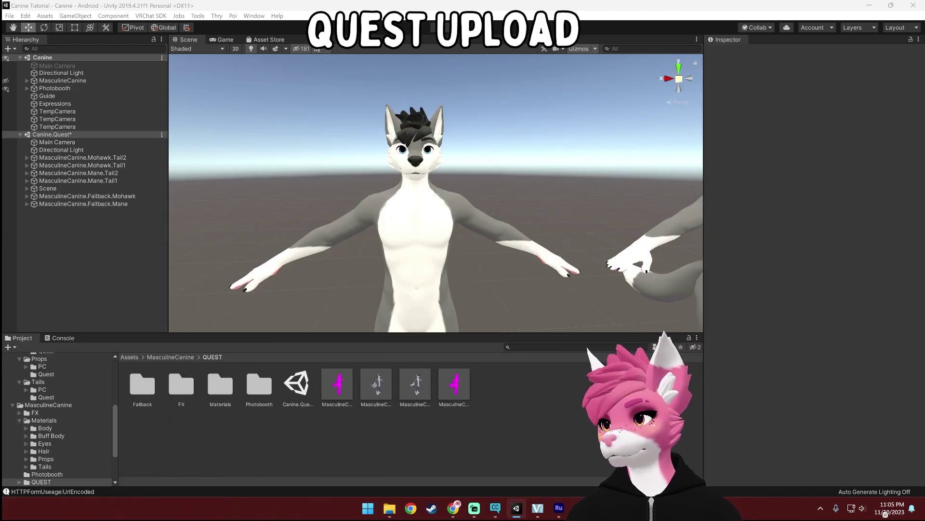
# - Examine the Quest avatar variants in the scene to compare their hair and tail combinations
pyautogui.scroll(-5, 415, 246)
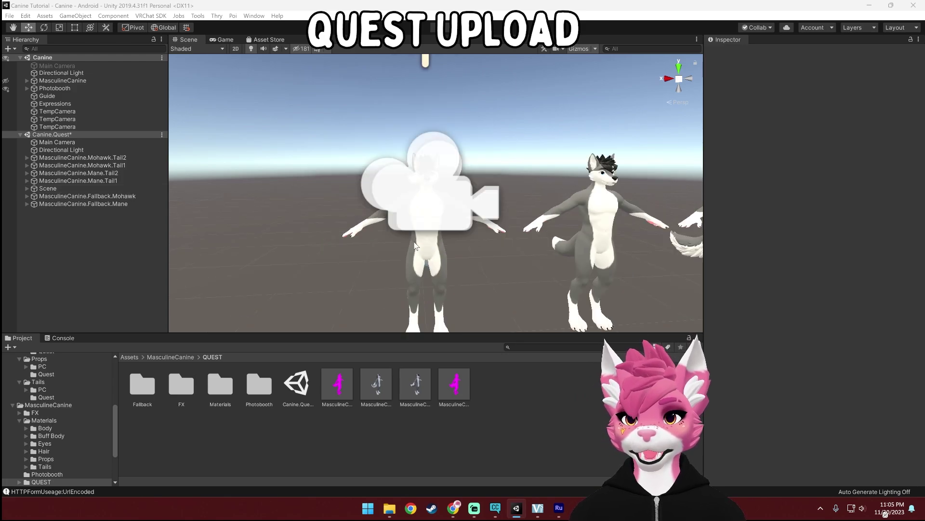
pyautogui.keyDown('alt'); pyautogui.moveTo(416, 246); pyautogui.dragTo(386, 237); pyautogui.keyUp('alt')
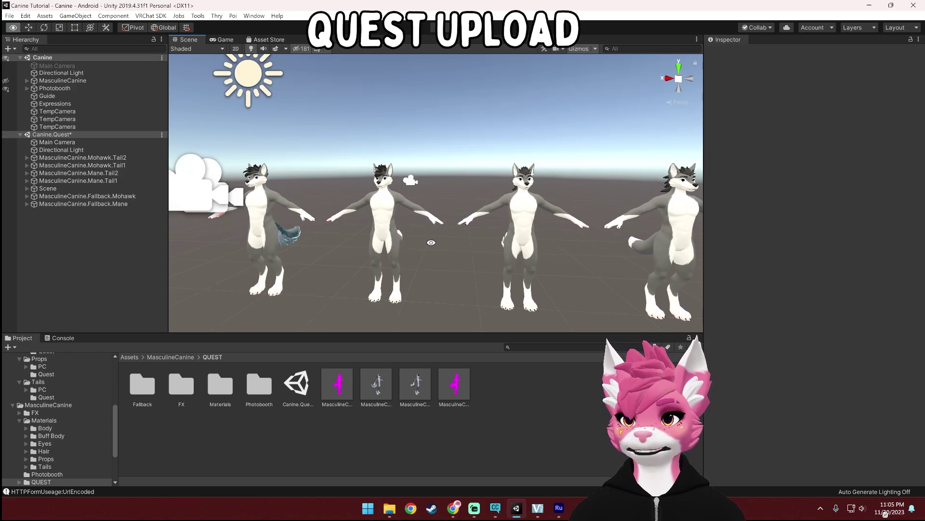
pyautogui.moveTo(425, 242)
pyautogui.keyDown('alt'); pyautogui.mouseDown()
pyautogui.moveTo(388, 242)
pyautogui.moveTo(412, 238)
pyautogui.mouseUp(); pyautogui.keyUp('alt')
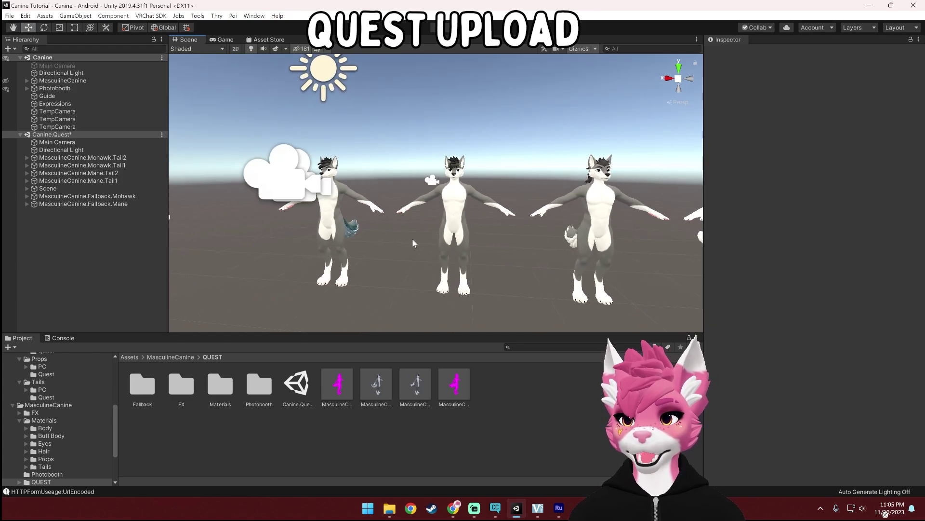
pyautogui.scroll(3, 327, 220)
pyautogui.keyDown('alt'); pyautogui.moveTo(326, 220); pyautogui.dragTo(382, 232); pyautogui.keyUp('alt')
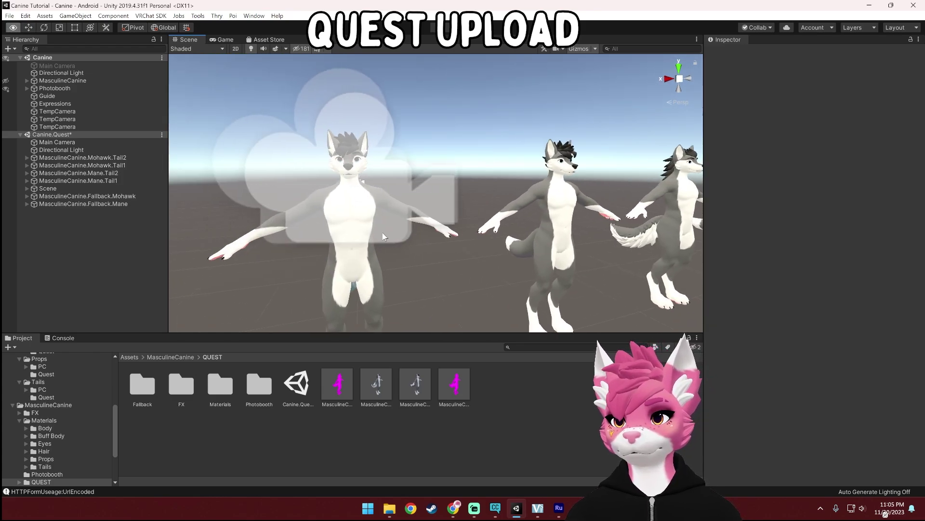
pyautogui.scroll(5, 382, 232)
pyautogui.moveTo(381, 232); pyautogui.dragTo(352, 218, button='middle')
pyautogui.scroll(-4, 351, 217)
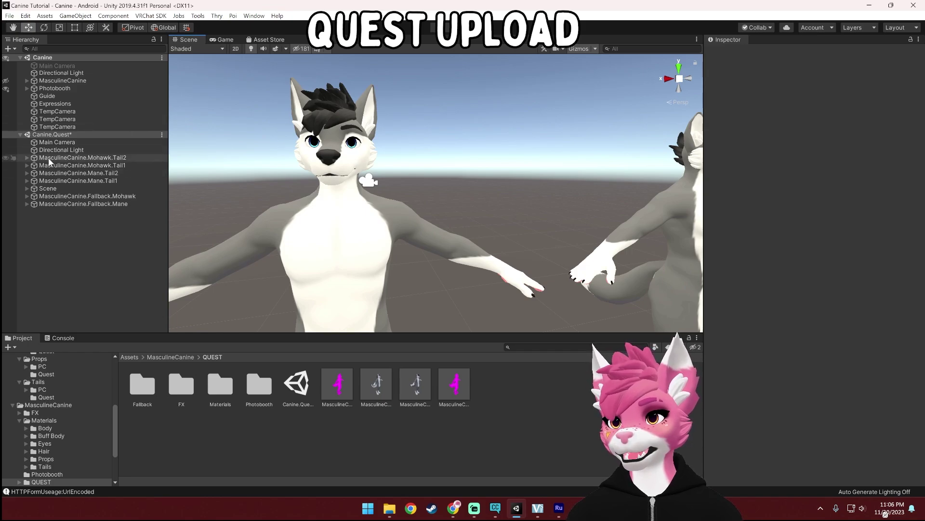
# - Paste the copied blueprint ID into the Pipeline Manager of MasculineCanine.Mohawk.Tail2 and attach it
pyautogui.click(94, 159)
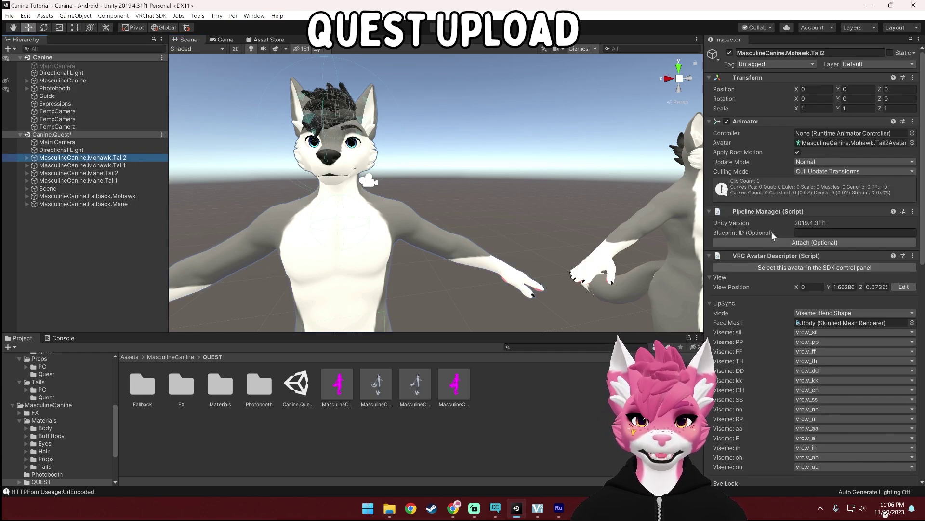
pyautogui.rightClick(805, 233)
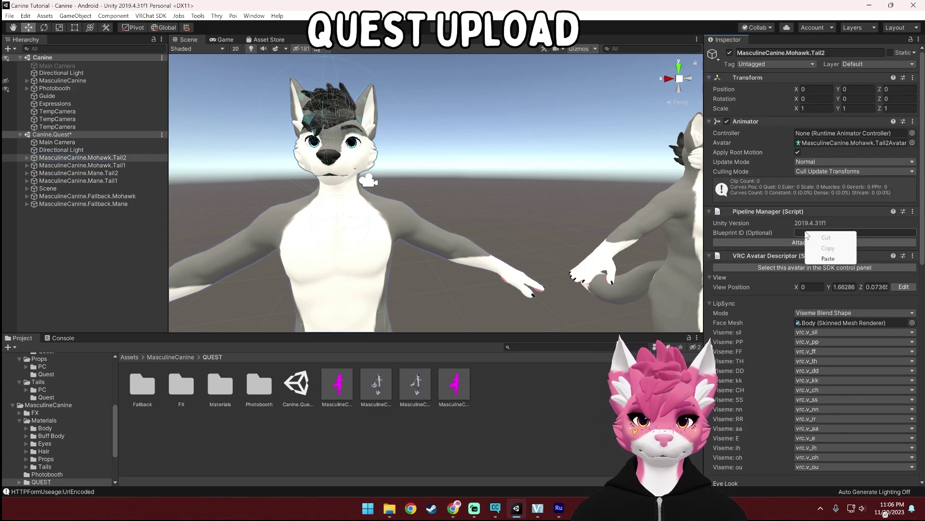
pyautogui.click(832, 259)
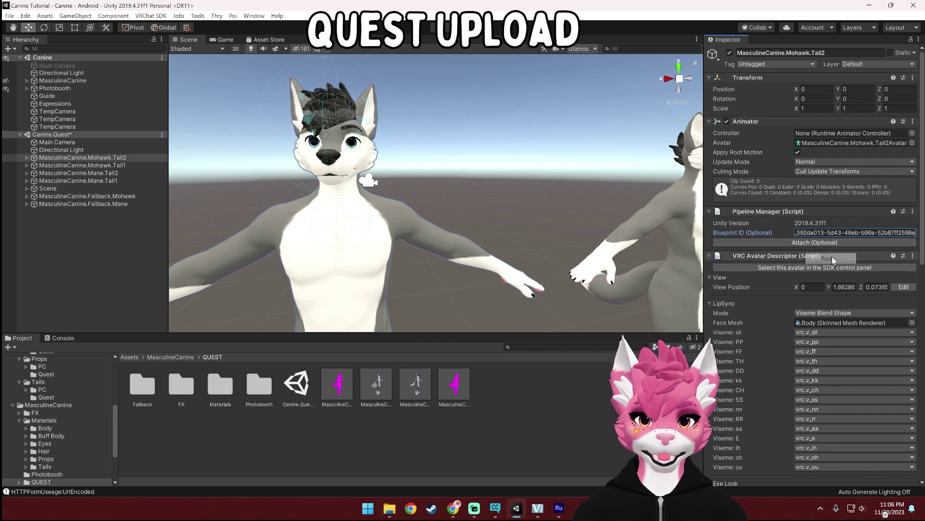
pyautogui.click(809, 243)
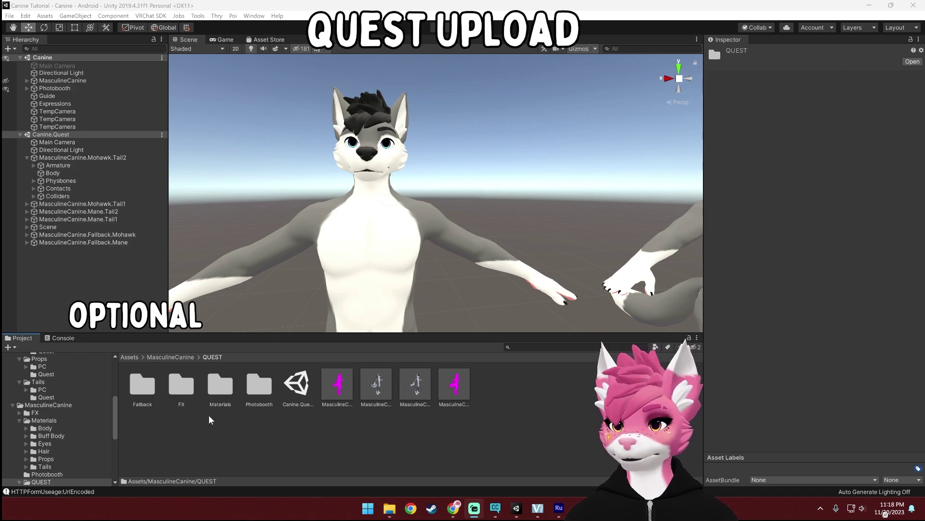
# - Apply the M_Body_Collie material from the MascCanine.Materials Body Quest folder to the body of the MasculineCanine.Mohawk.Tail2 avatar
pyautogui.click(129, 357)
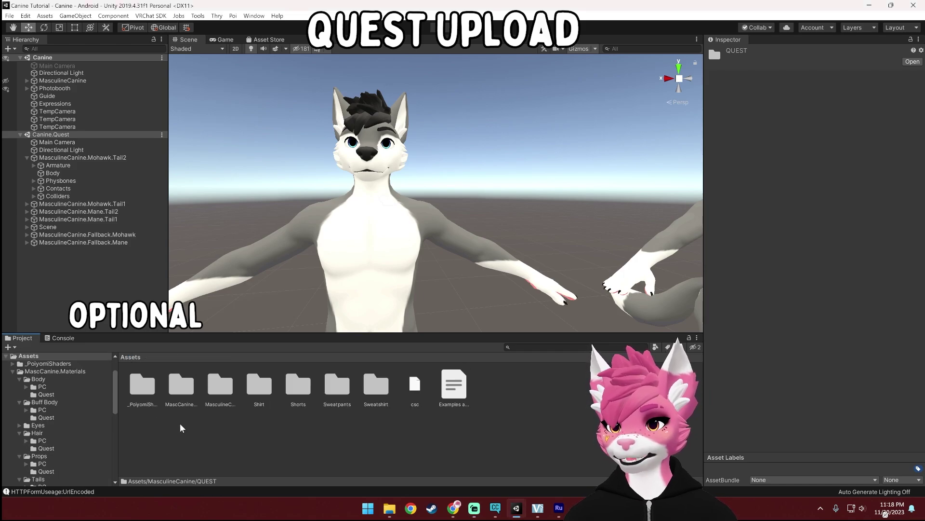
pyautogui.click(181, 388)
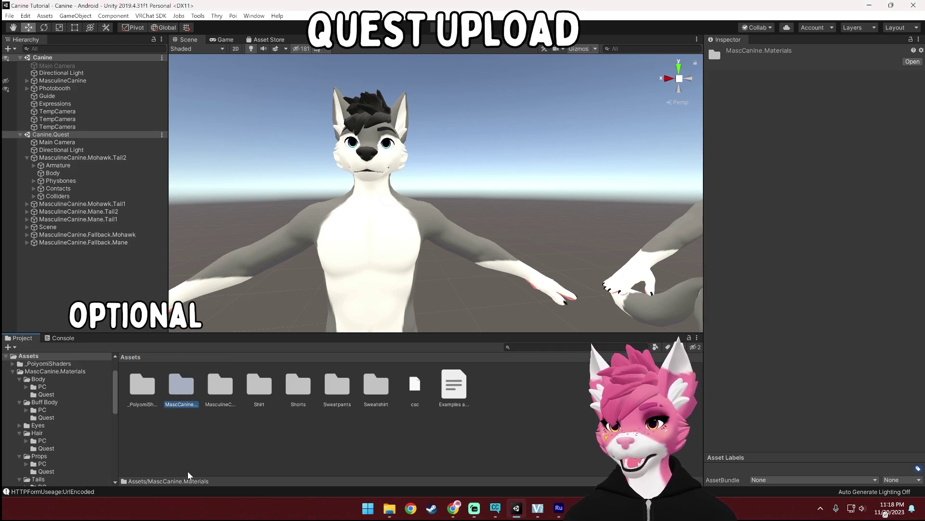
pyautogui.doubleClick(185, 389)
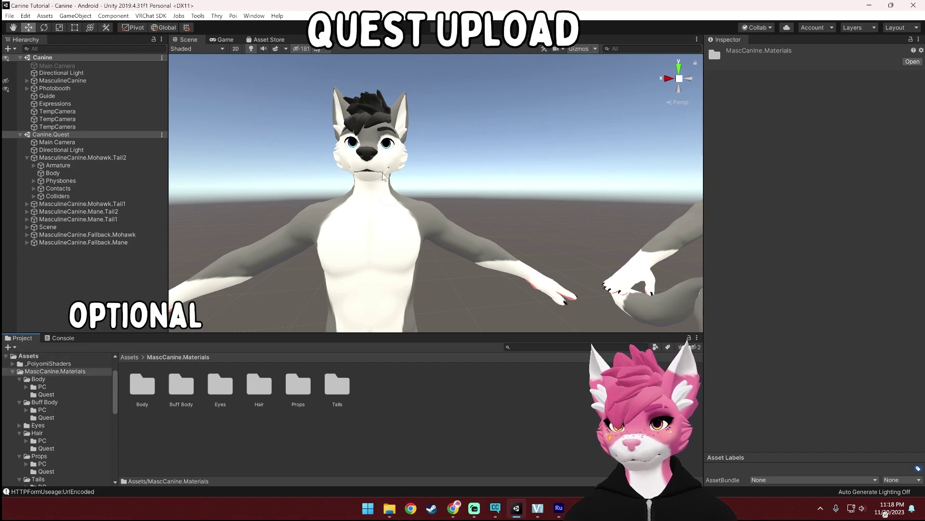
pyautogui.moveTo(390, 148); pyautogui.dragTo(442, 185, button='right')
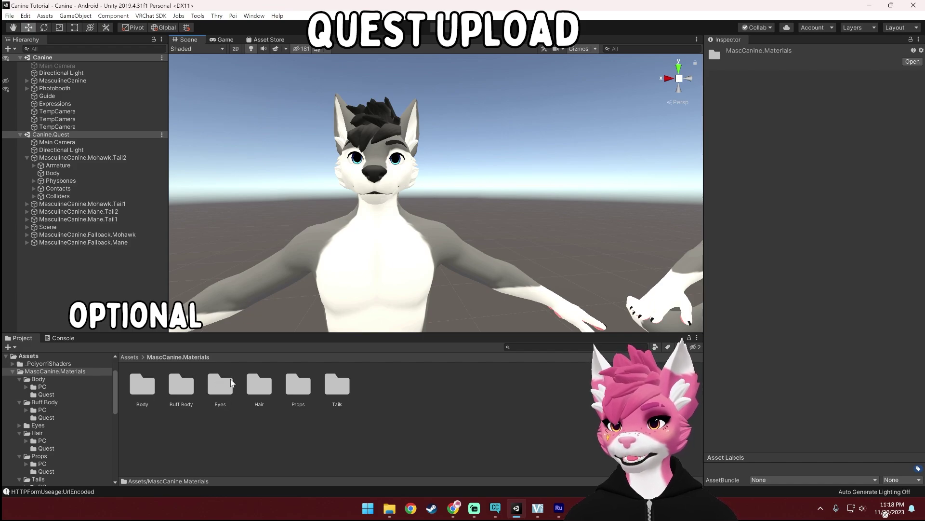
pyautogui.doubleClick(140, 388)
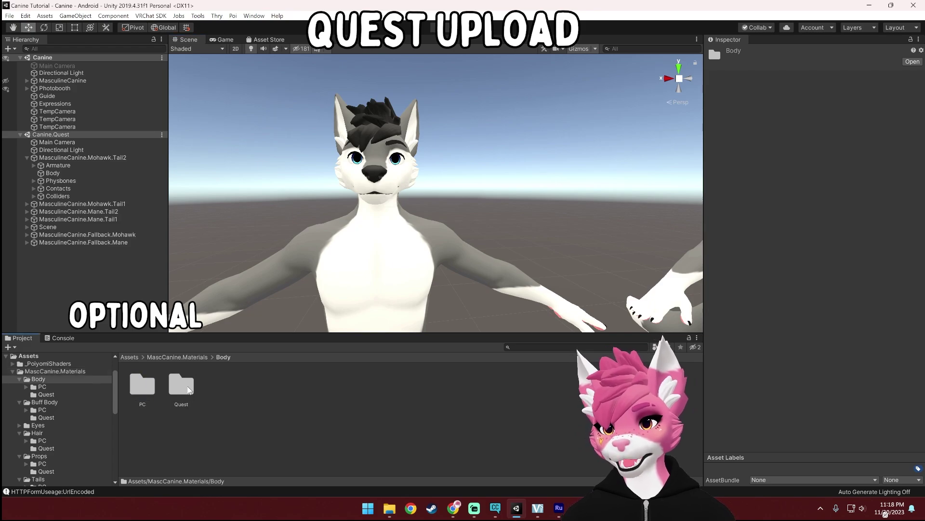
pyautogui.doubleClick(182, 385)
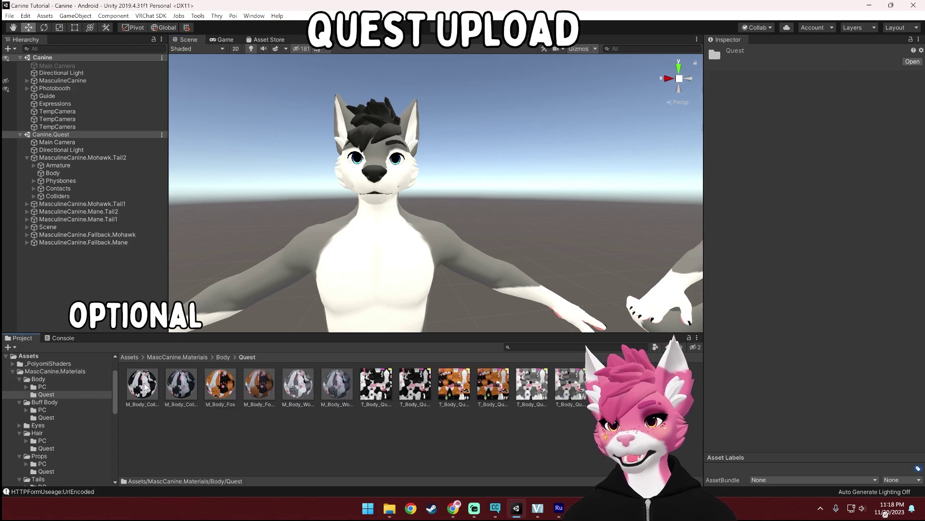
pyautogui.moveTo(144, 385); pyautogui.dragTo(357, 270)
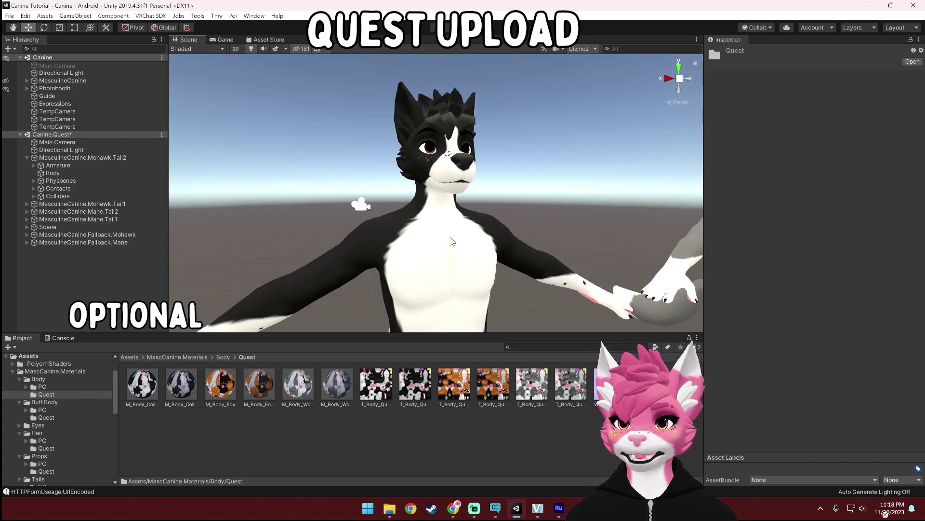
pyautogui.keyDown('alt'); pyautogui.moveTo(422, 299); pyautogui.dragTo(404, 303); pyautogui.keyUp('alt')
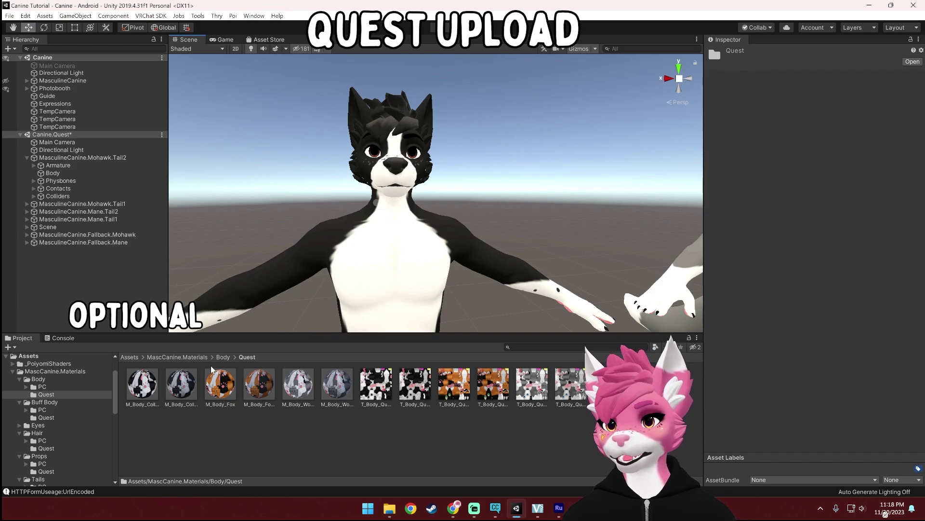
# - Assign the Collie props material from the MascCanine.Materials Props Quest folder to material Element 1 of the Mohawk.Tail2 avatar's Body mesh
pyautogui.click(185, 360)
pyautogui.doubleClick(295, 386)
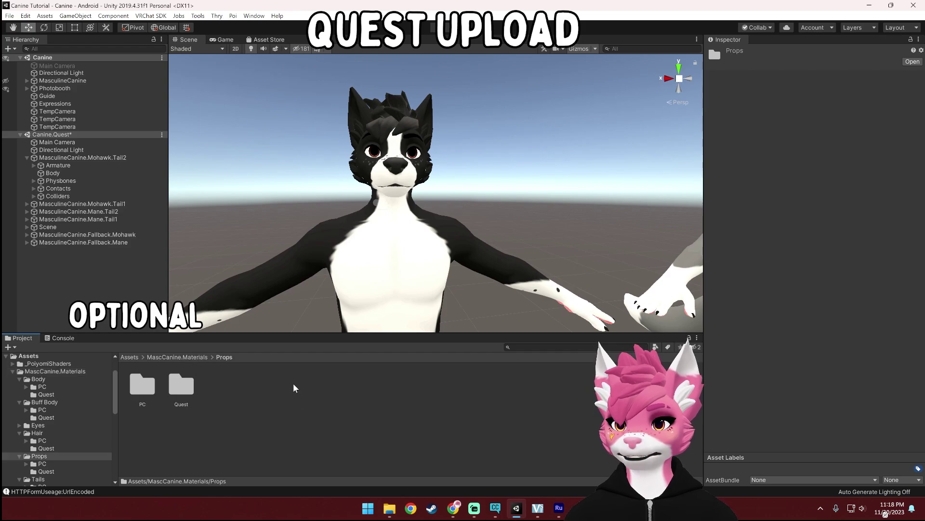
pyautogui.doubleClick(188, 393)
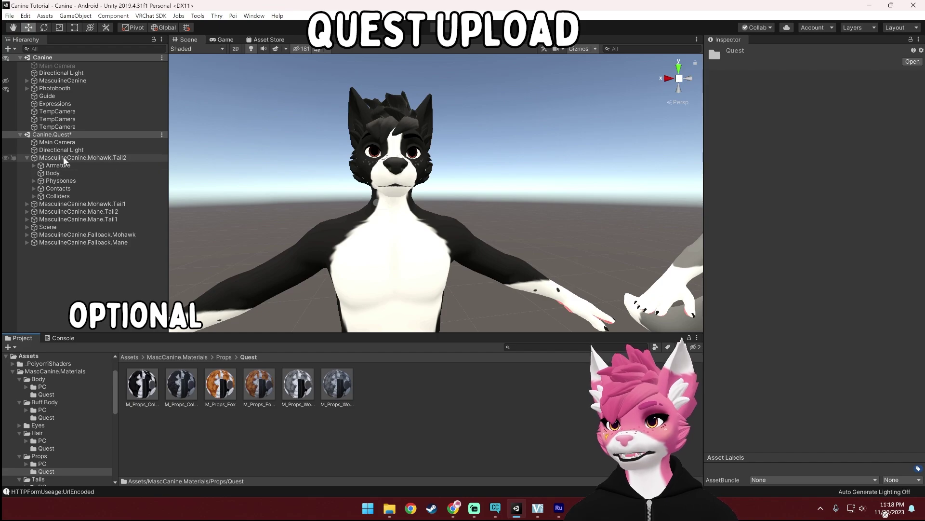
pyautogui.click(53, 173)
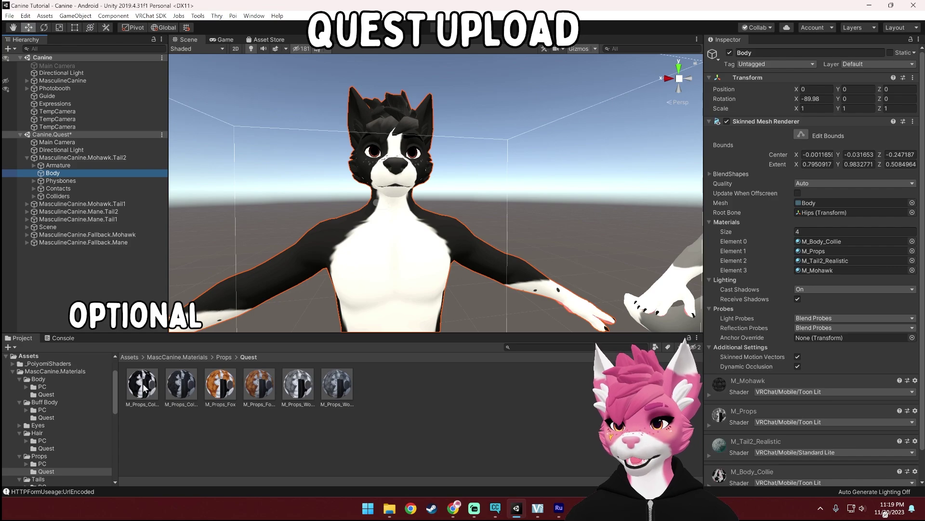
pyautogui.moveTo(146, 388); pyautogui.dragTo(833, 253)
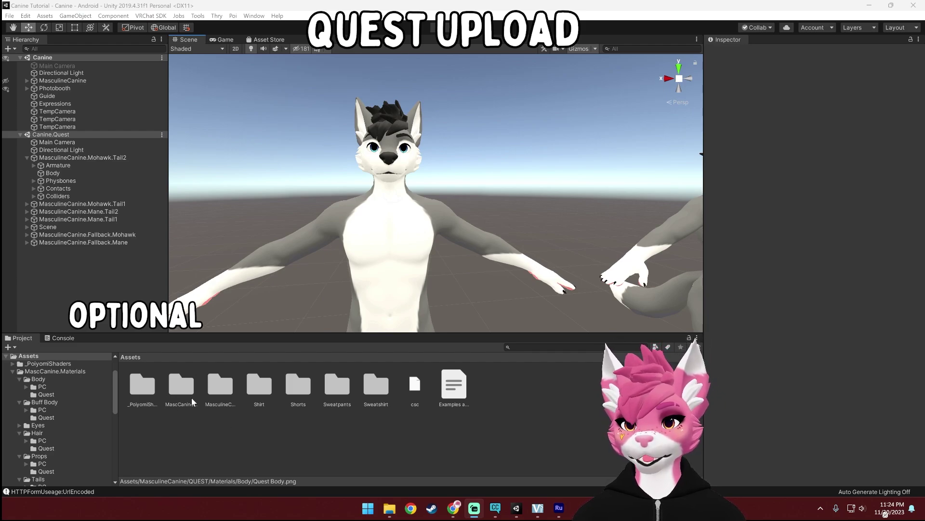
# - Open the Body folder within the QUEST Materials of the MasculineCanine assets to access the Quest body materials and textures
pyautogui.click(218, 383)
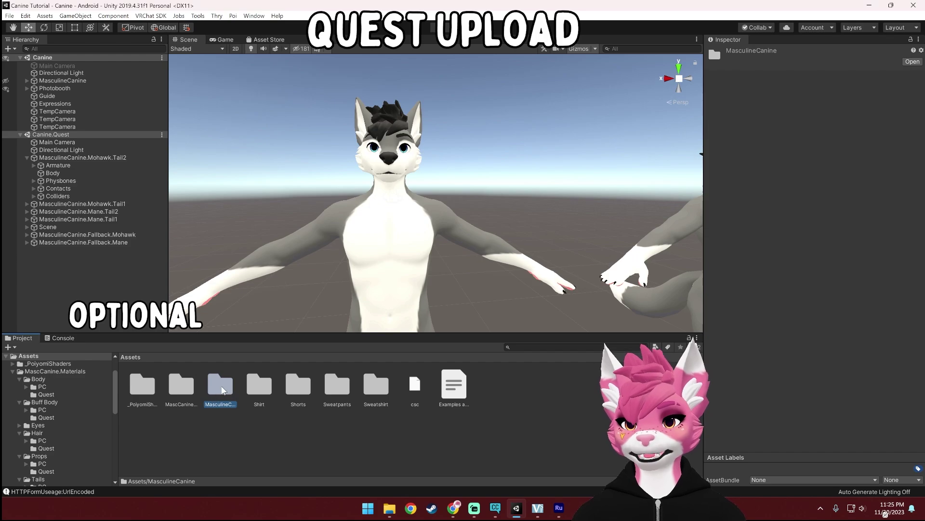
pyautogui.doubleClick(221, 388)
pyautogui.doubleClick(260, 386)
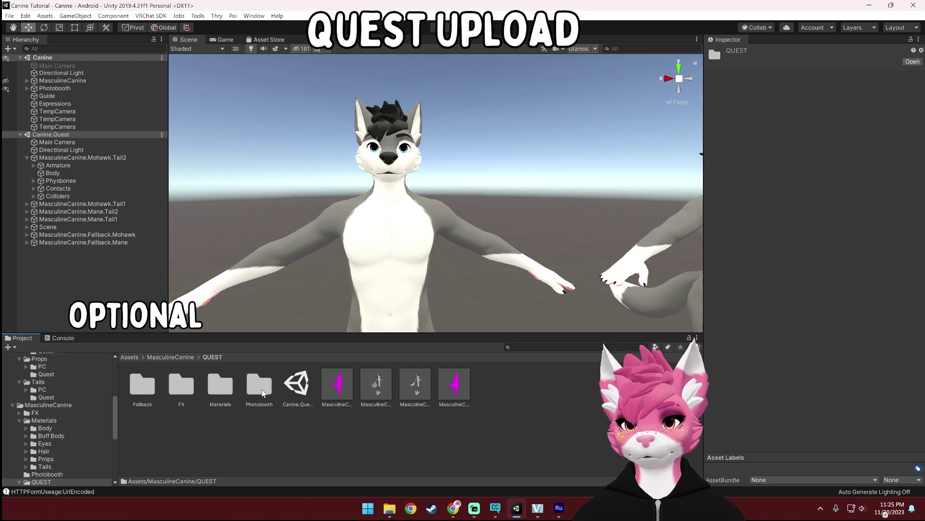
pyautogui.doubleClick(220, 386)
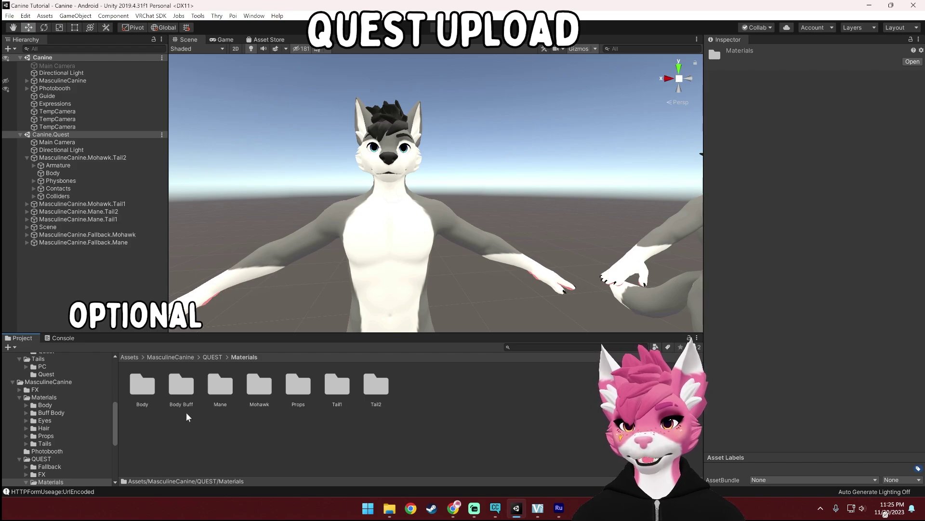
pyautogui.doubleClick(143, 385)
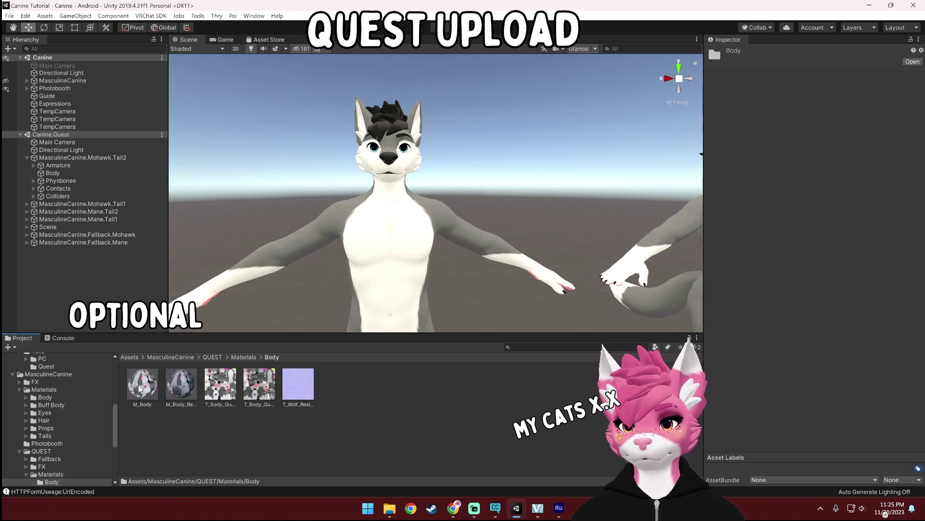
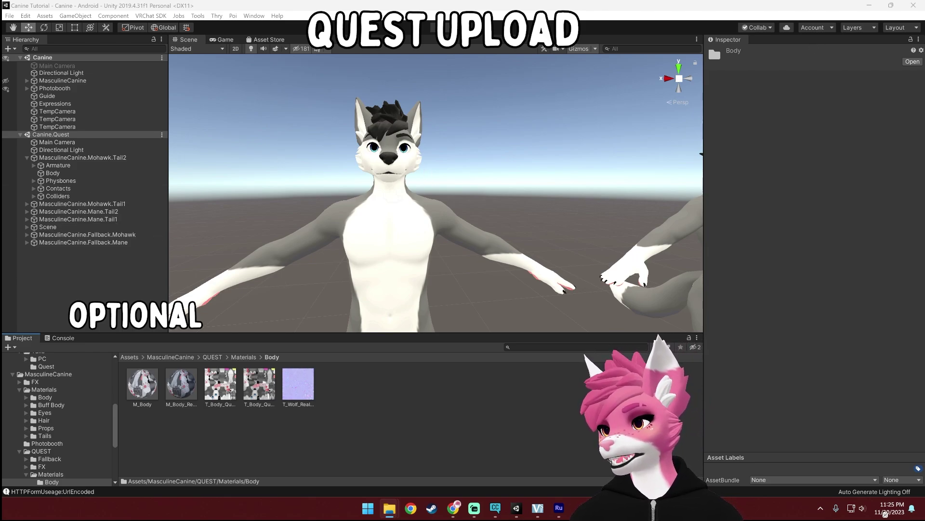
# - Import the Quest Body texture into the Quest Body materials folder, enable streaming mipmaps, set compression to High Quality and apply the settings
pyautogui.moveTo(71, 286); pyautogui.dragTo(292, 422)
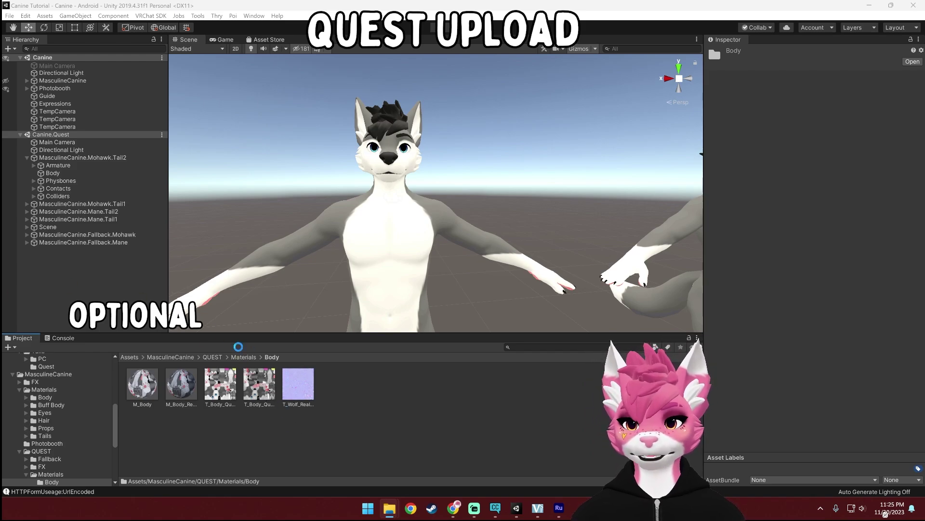
pyautogui.click(210, 392)
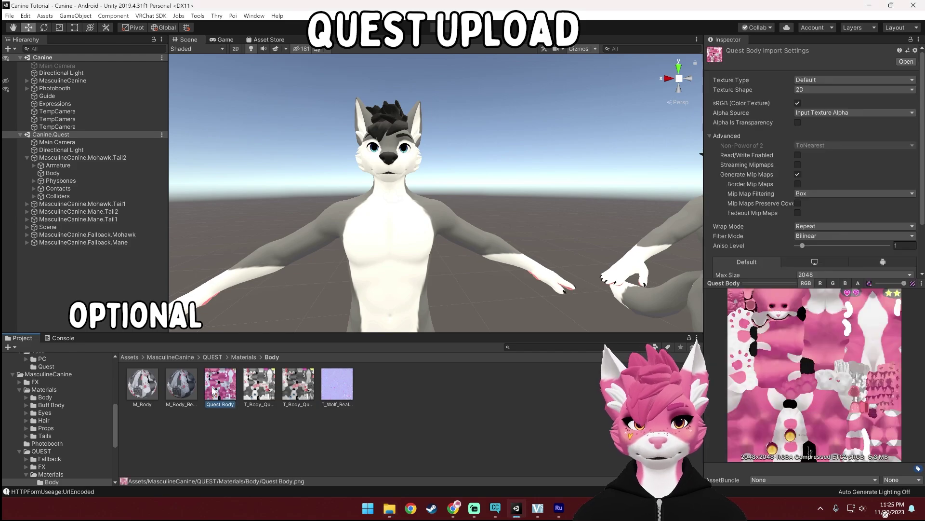
pyautogui.click(798, 164)
pyautogui.scroll(-3, 848, 166)
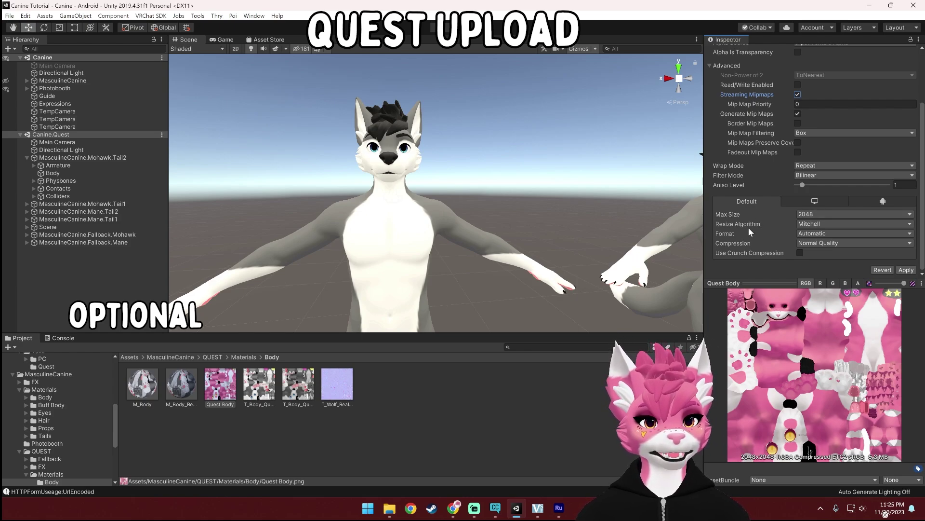
pyautogui.click(827, 244)
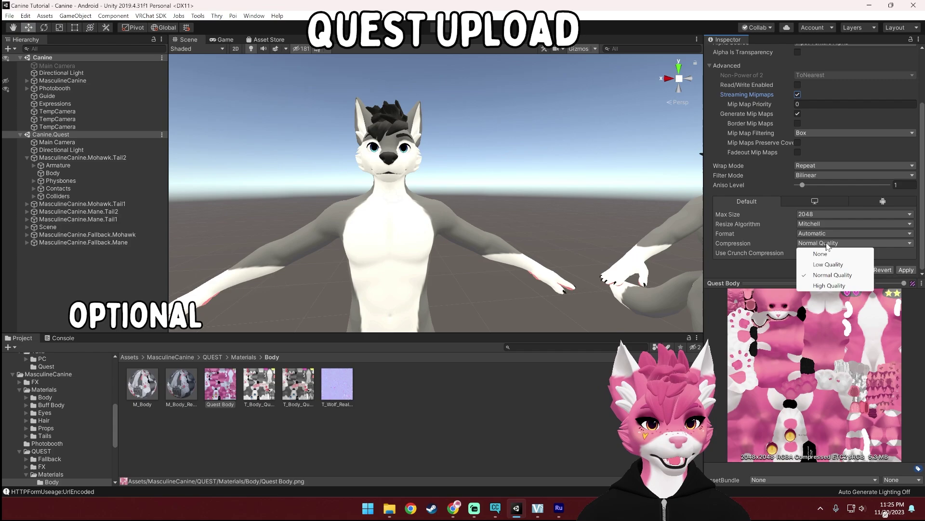
pyautogui.click(829, 285)
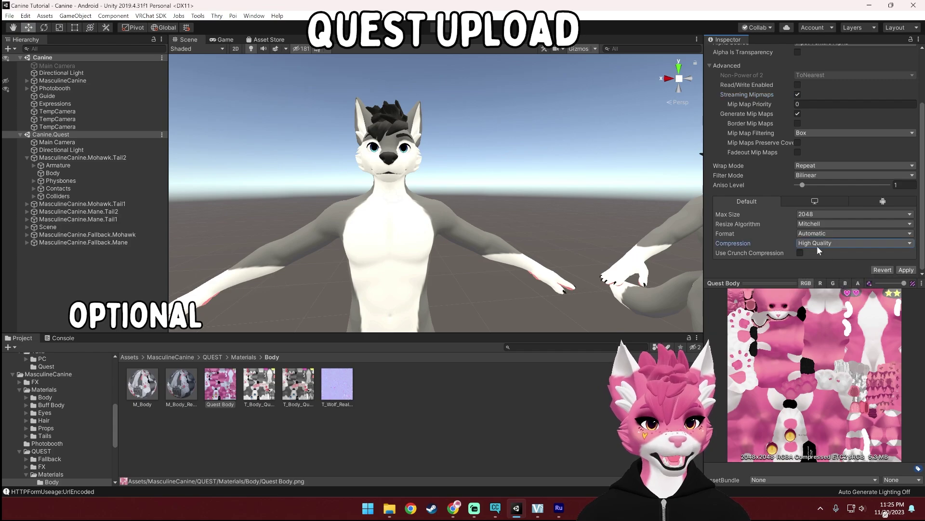
pyautogui.click(906, 270)
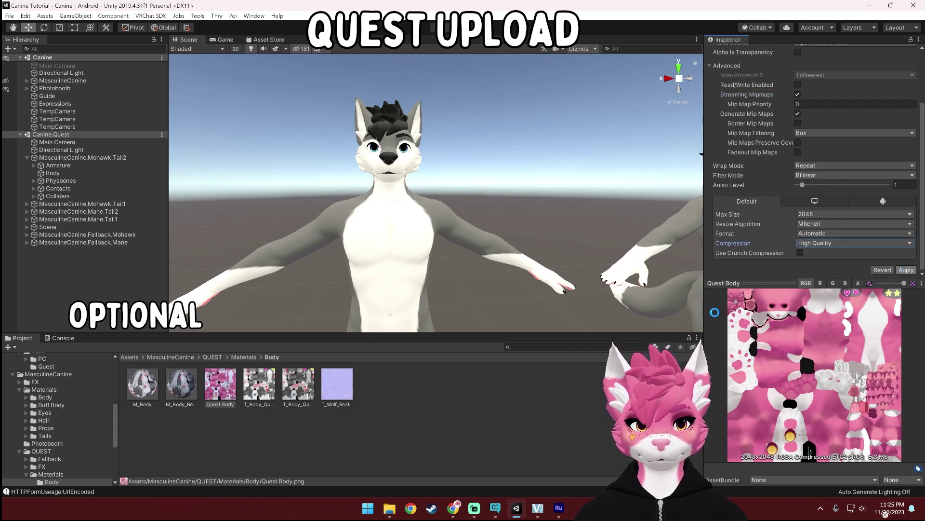
# - Try the realistic Quest body material on the Mohawk.Tail2 avatar's body and replace it with the M_Body material
pyautogui.keyDown('alt'); pyautogui.moveTo(372, 213); pyautogui.dragTo(421, 232); pyautogui.keyUp('alt')
pyautogui.keyDown('alt'); pyautogui.scroll(3, 421, 232); pyautogui.keyUp('alt')
pyautogui.moveTo(185, 383); pyautogui.dragTo(395, 245)
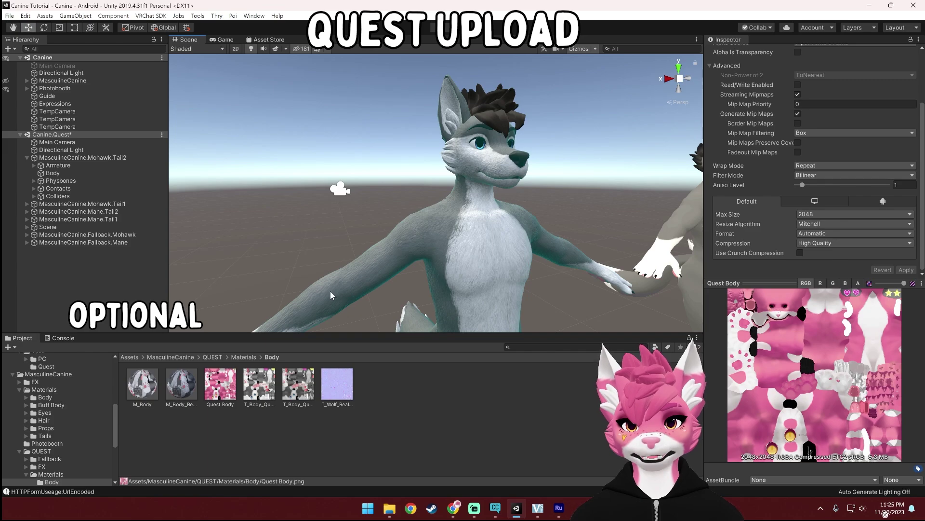
pyautogui.moveTo(143, 383); pyautogui.dragTo(411, 275)
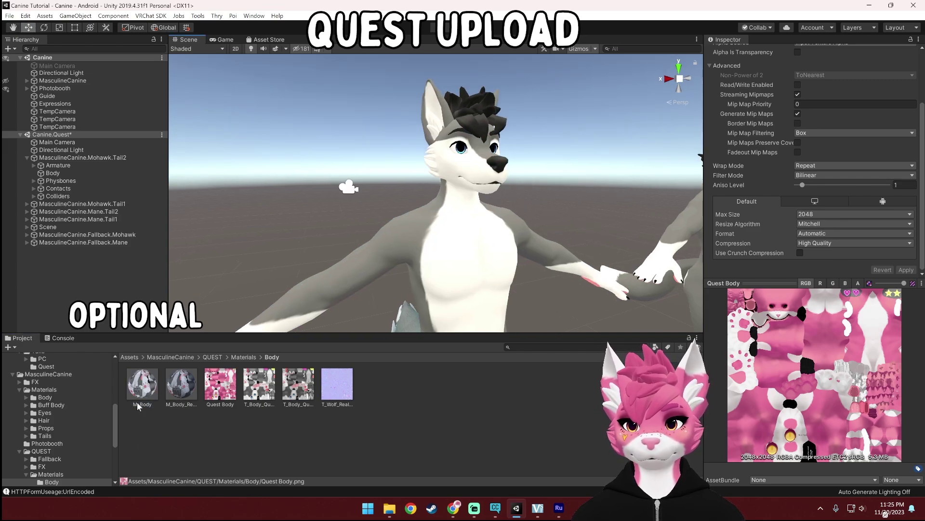
# - Assign the Quest Body texture to the texture slot of the M_Body material
pyautogui.click(145, 384)
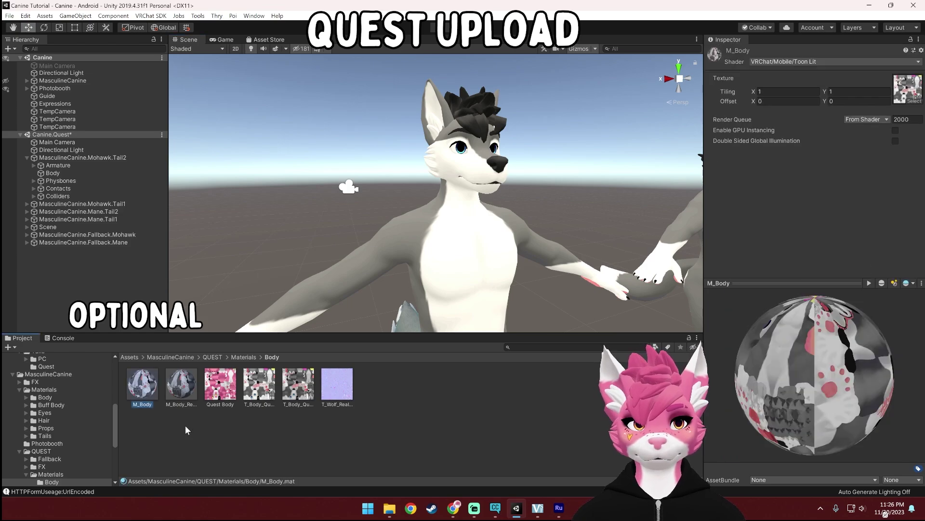
pyautogui.moveTo(223, 386); pyautogui.dragTo(906, 90)
pyautogui.keyDown('alt'); pyautogui.moveTo(452, 231); pyautogui.dragTo(513, 178); pyautogui.keyUp('alt')
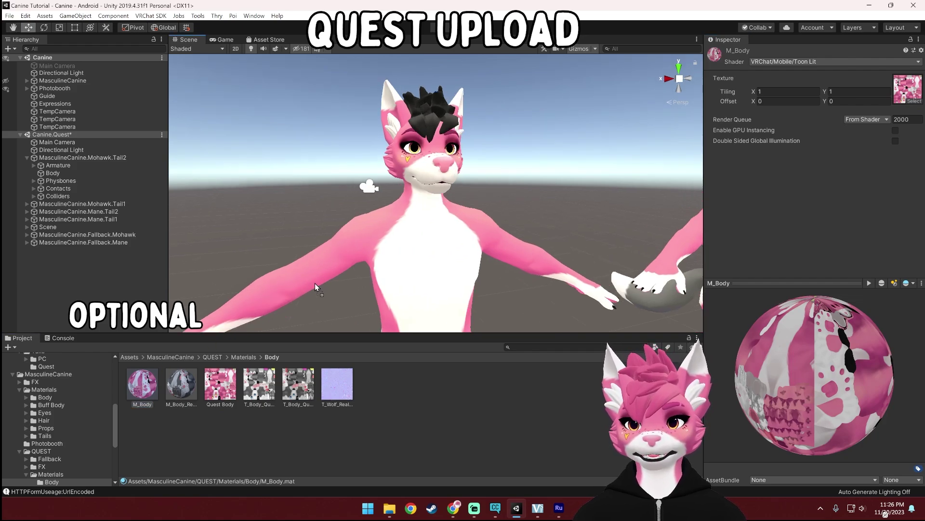
pyautogui.keyDown('alt'); pyautogui.moveTo(463, 212); pyautogui.dragTo(437, 210); pyautogui.keyUp('alt')
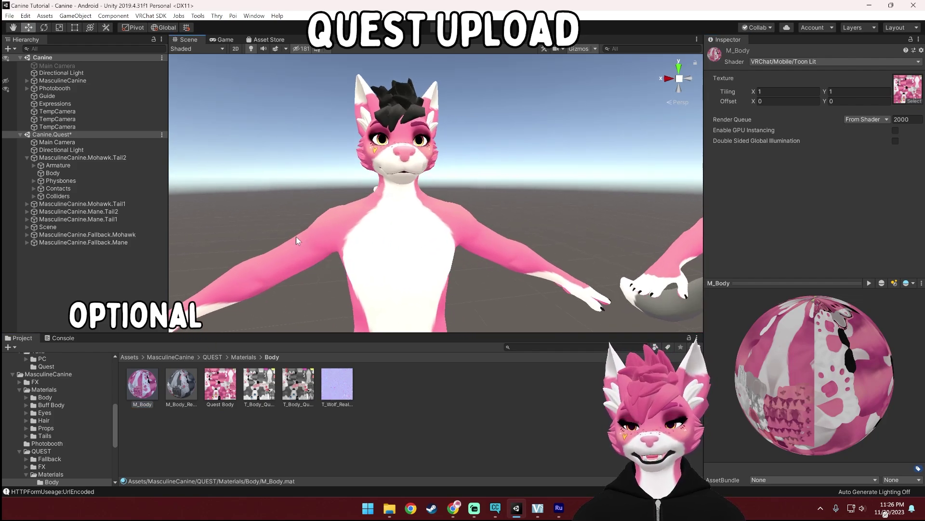
# - Import the MohawkMaterial_Base_color texture into the Mohawk folder of the Quest materials and select it
pyautogui.click(243, 357)
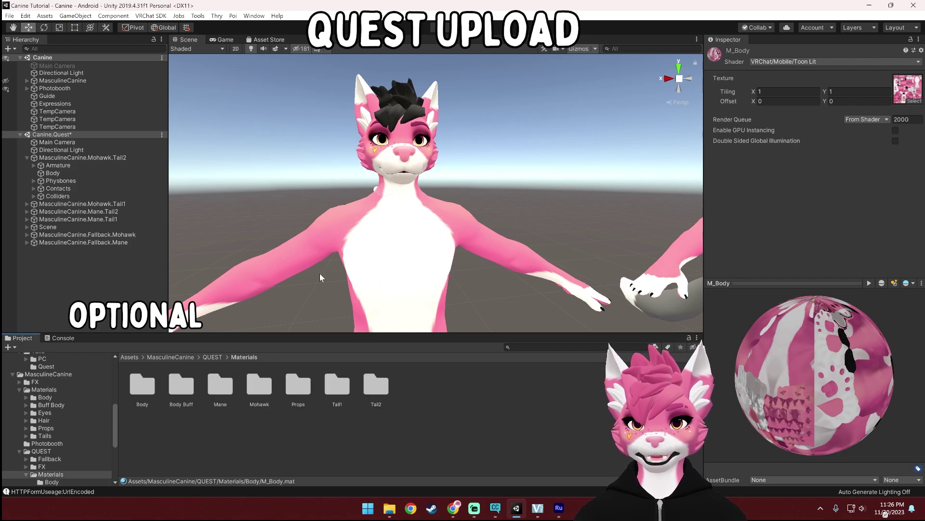
pyautogui.keyDown('alt'); pyautogui.moveTo(320, 274); pyautogui.dragTo(444, 242); pyautogui.keyUp('alt')
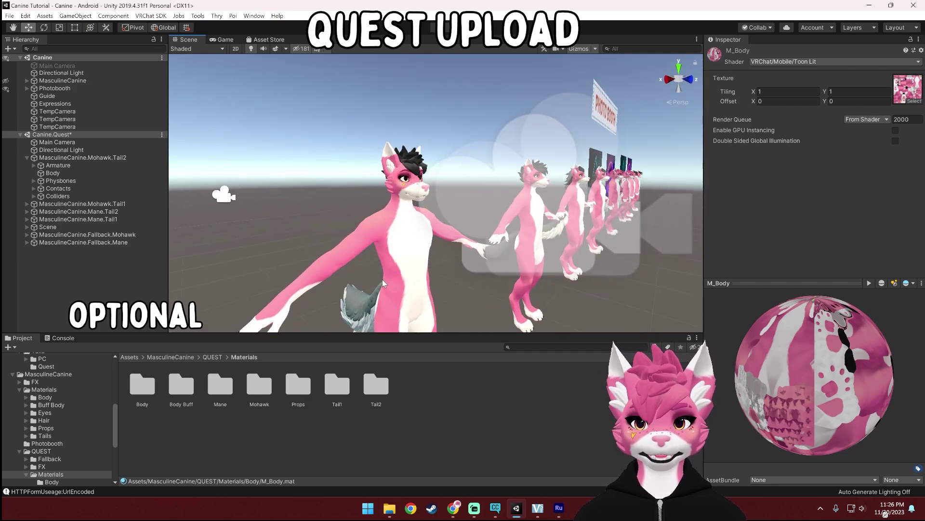
pyautogui.keyDown('alt'); pyautogui.moveTo(383, 279); pyautogui.dragTo(431, 261); pyautogui.keyUp('alt')
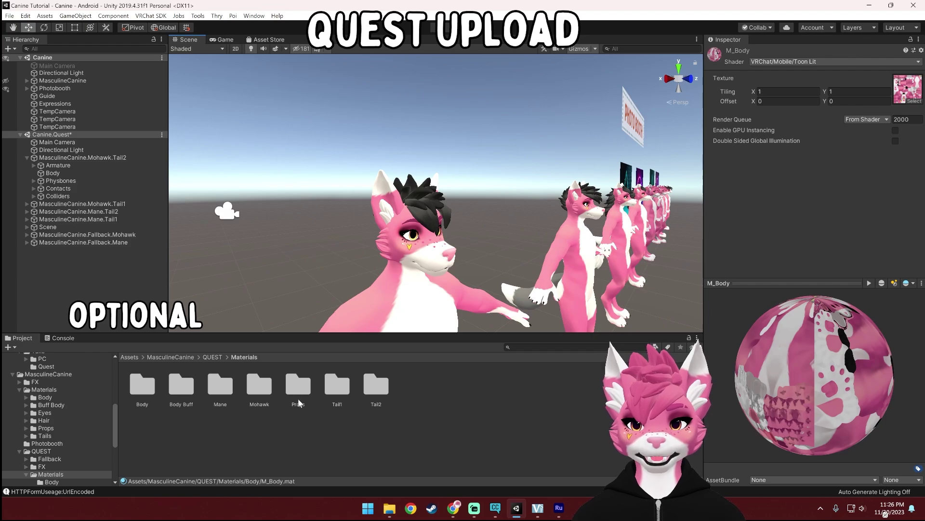
pyautogui.keyDown('alt'); pyautogui.moveTo(483, 279); pyautogui.dragTo(518, 277); pyautogui.keyUp('alt')
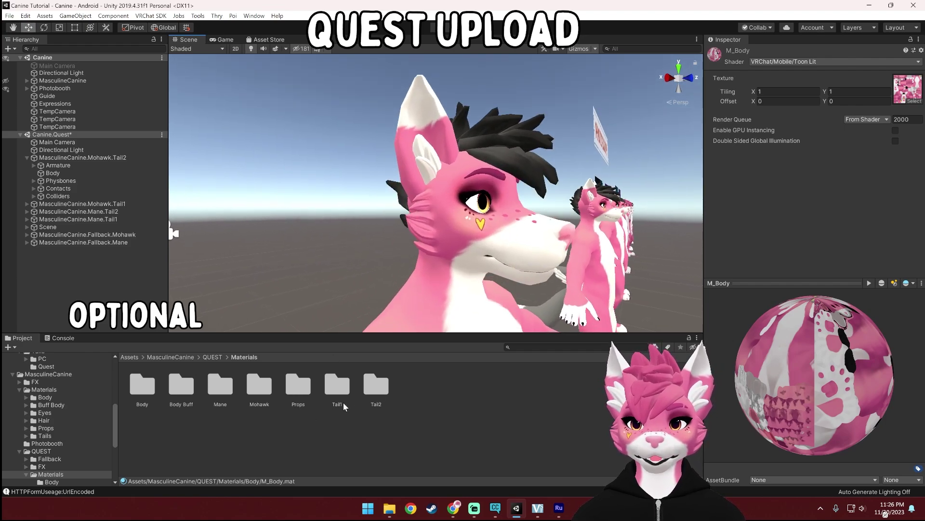
pyautogui.doubleClick(259, 385)
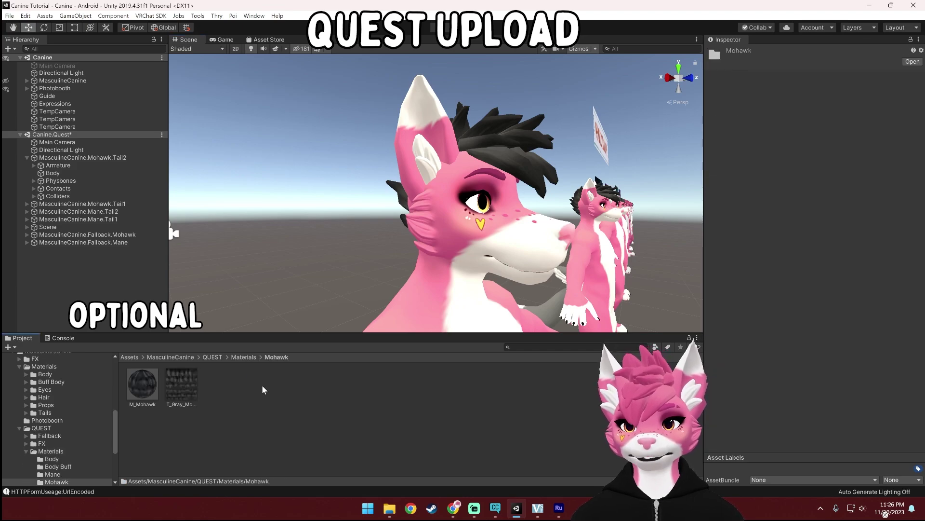
pyautogui.hotkey('alt', 'Tab')
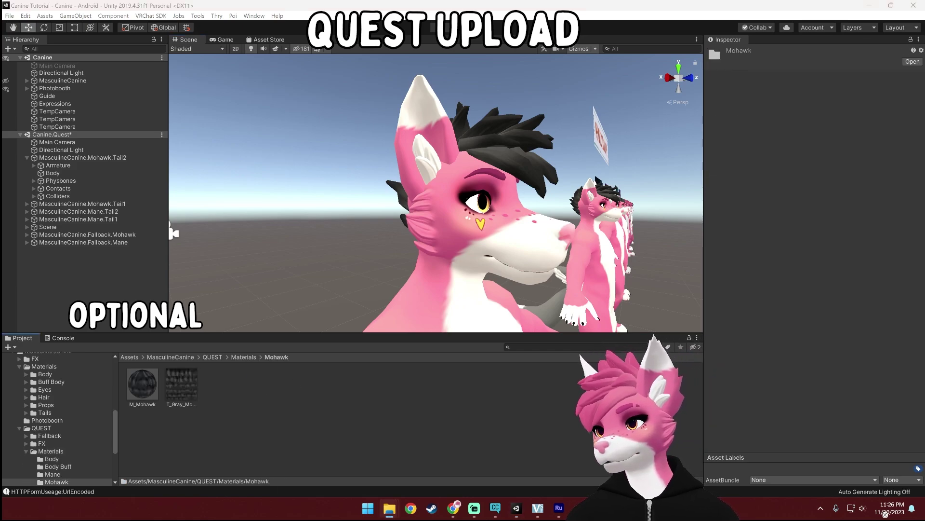
pyautogui.moveTo(84, 365); pyautogui.dragTo(224, 396)
pyautogui.click(182, 388)
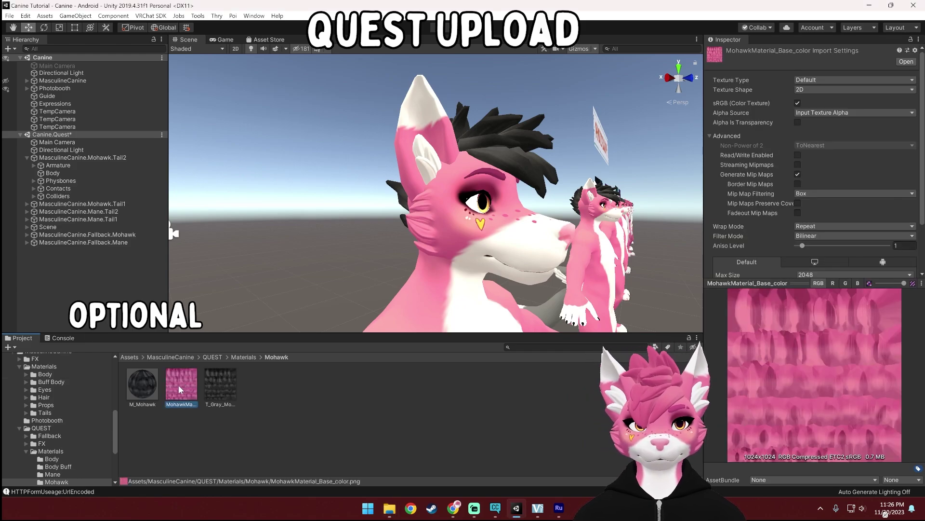
# - Enable streaming mipmaps on MohawkMaterial_Base_color, set max size to 512 and compression to High Quality, and apply the settings
pyautogui.click(798, 164)
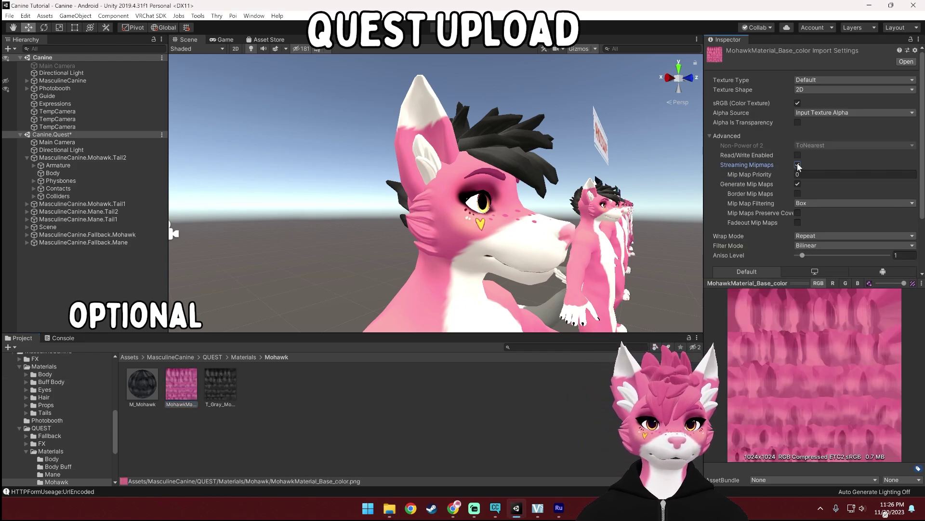
pyautogui.scroll(-3, 819, 159)
pyautogui.click(829, 214)
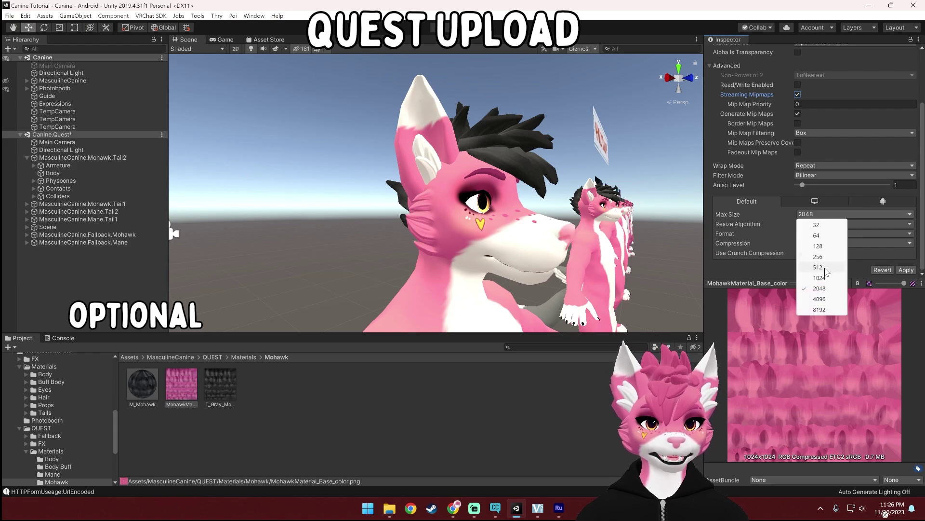
pyautogui.click(827, 270)
pyautogui.click(806, 244)
pyautogui.click(820, 284)
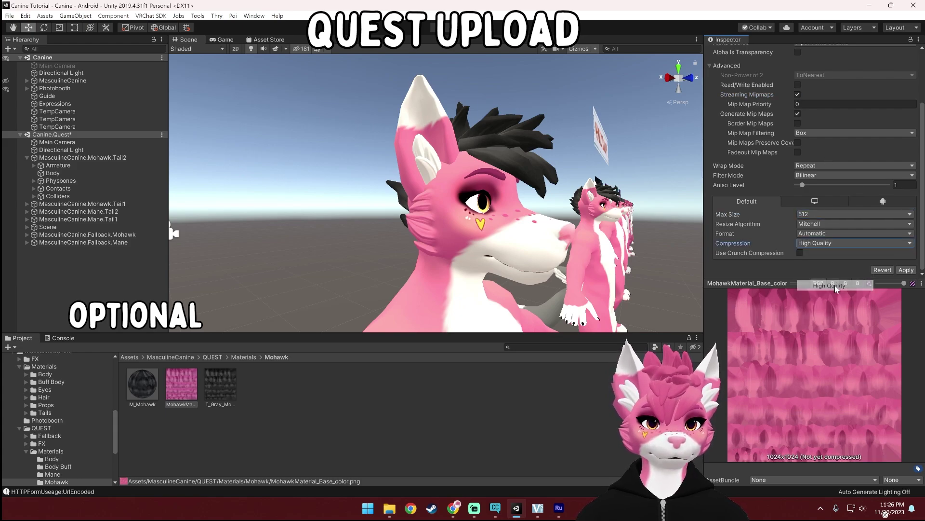
pyautogui.click(906, 270)
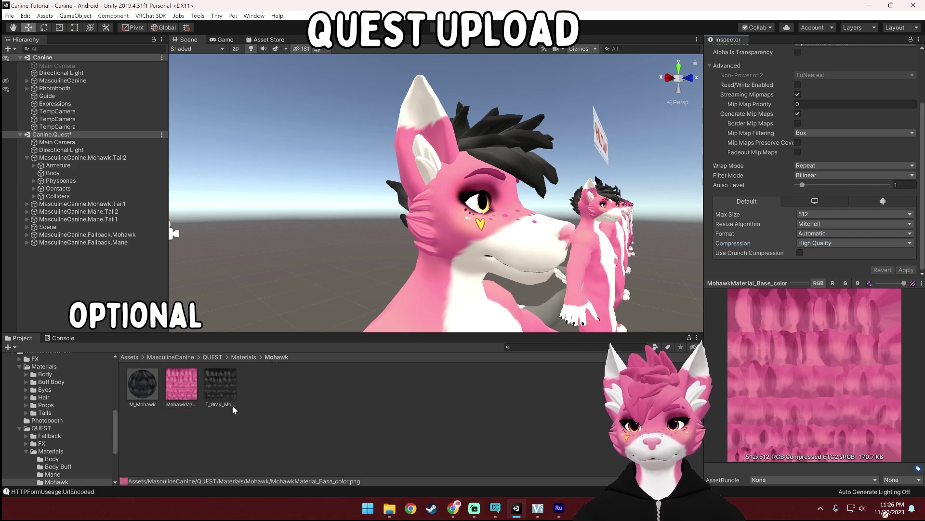
# - Assign the MohawkMaterial_Base_color texture to the texture slot of the M_Mohawk material
pyautogui.click(145, 386)
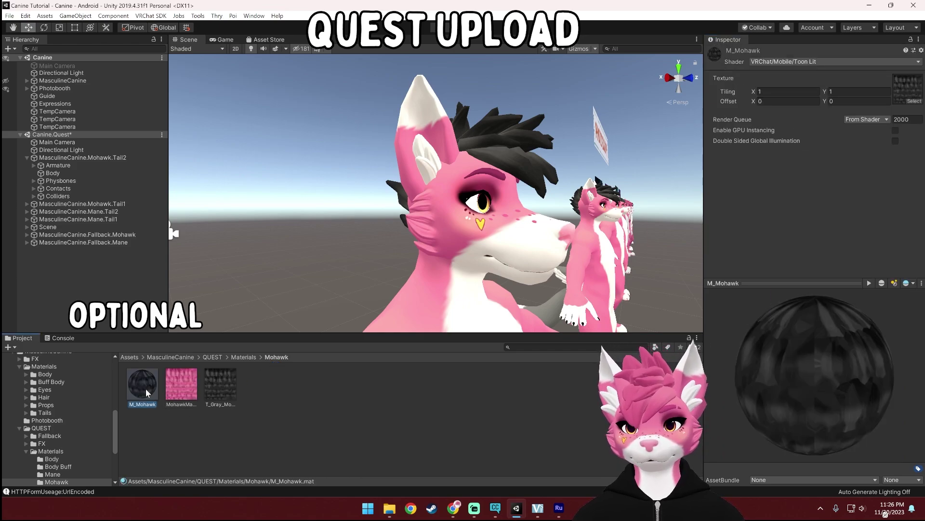
pyautogui.moveTo(197, 389); pyautogui.dragTo(908, 88)
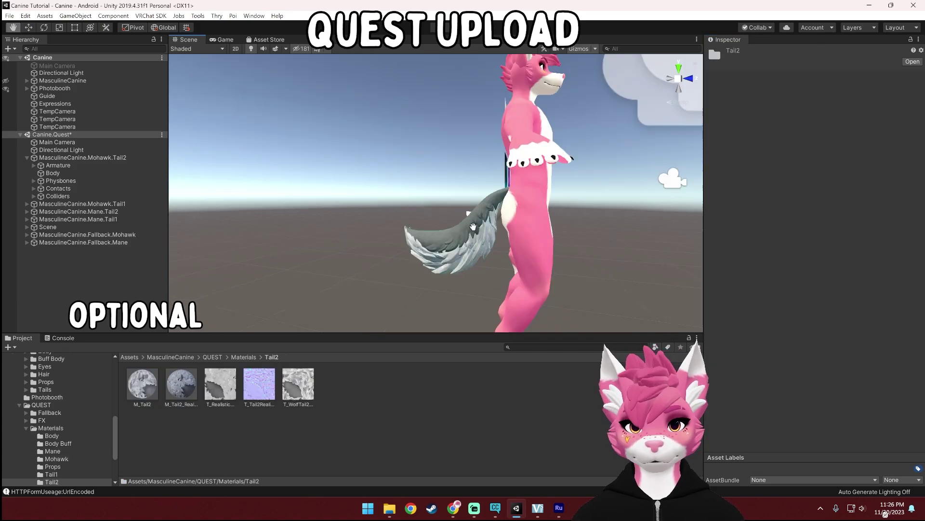
pyautogui.scroll(3, 502, 261)
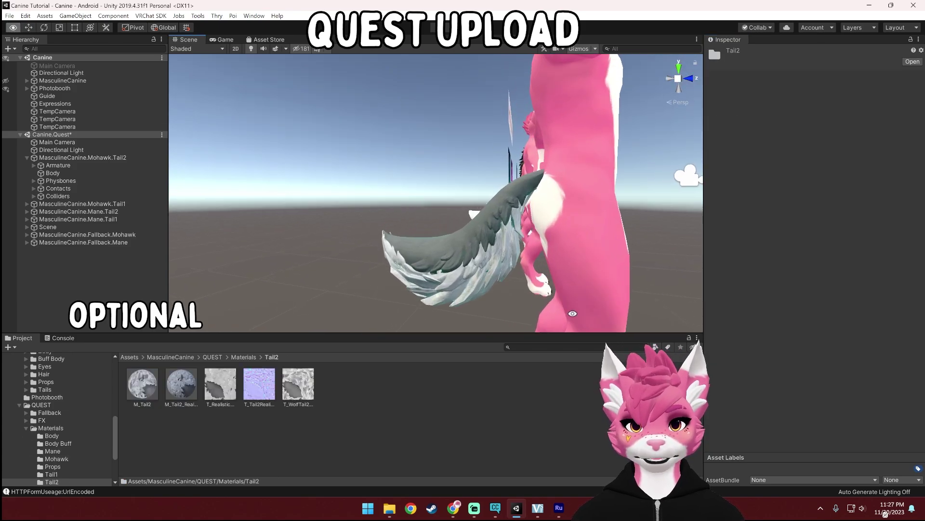
# - Apply the M_Tail2 material from the Quest Tail2 folder to the avatar's tail
pyautogui.scroll(-3, 501, 262)
pyautogui.scroll(3, 501, 262)
pyautogui.keyDown('alt'); pyautogui.moveTo(501, 262); pyautogui.dragTo(523, 290, button='right'); pyautogui.keyUp('alt')
pyautogui.keyDown('alt'); pyautogui.moveTo(523, 291); pyautogui.dragTo(534, 302); pyautogui.keyUp('alt')
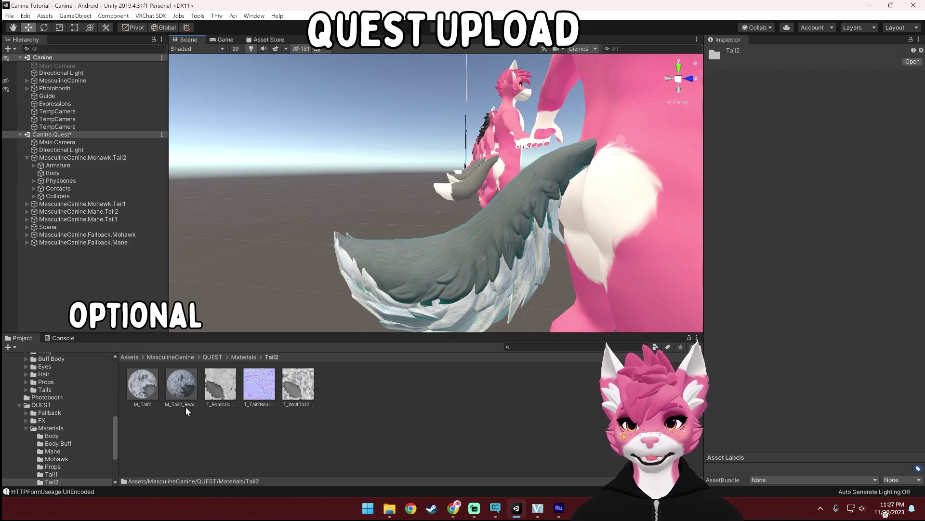
pyautogui.moveTo(147, 394); pyautogui.dragTo(372, 284)
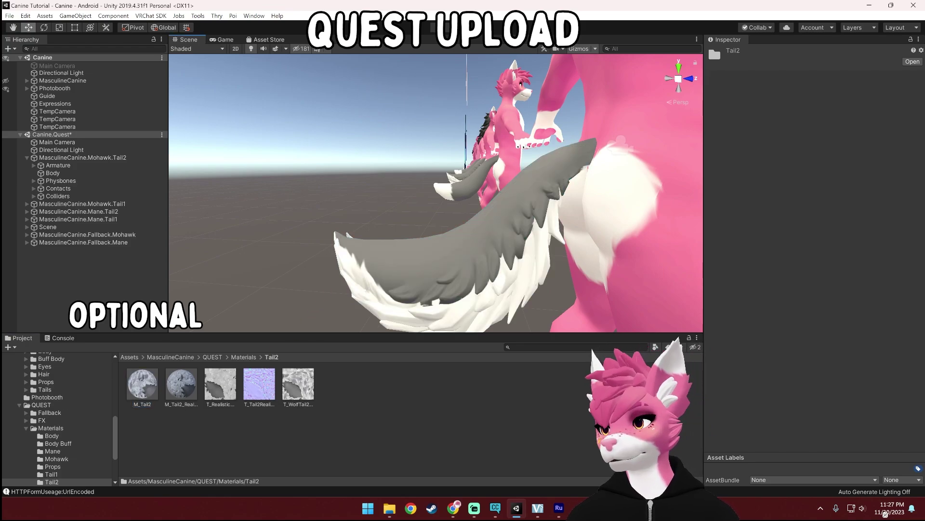
# - Import Tail2Material_Base_color into the Quest Tail2 folder with streaming mipmaps enabled, max size 1024 and High Quality compression, and apply the settings
pyautogui.hotkey('alt', 'Tab')
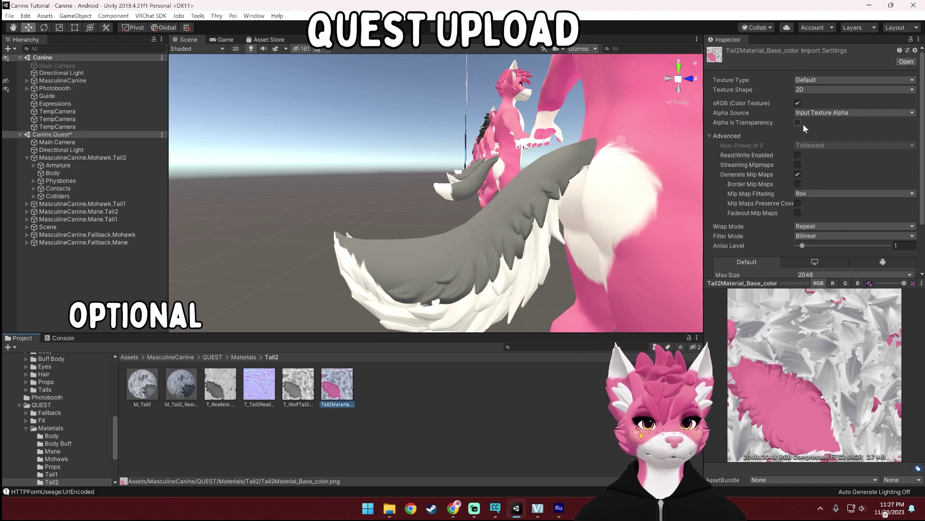
pyautogui.click(798, 165)
pyautogui.scroll(-3, 860, 206)
pyautogui.click(855, 214)
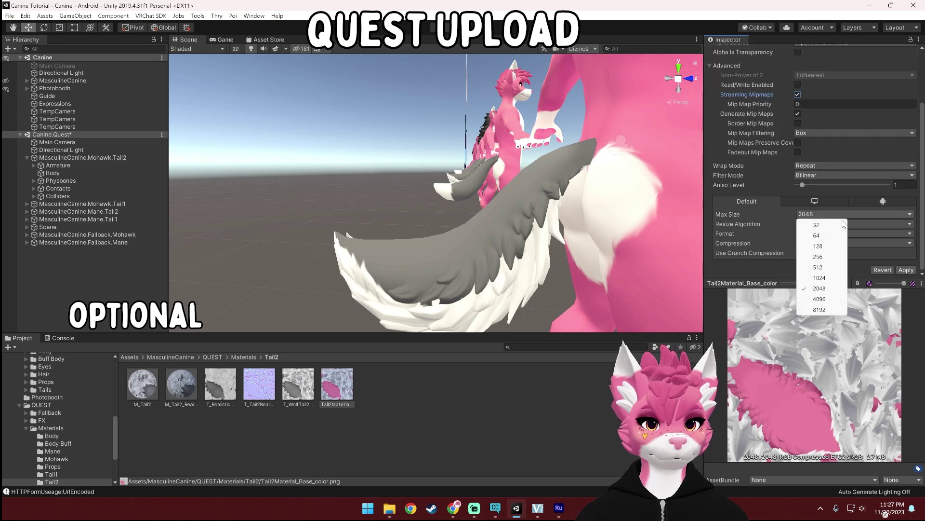
pyautogui.click(829, 266)
pyautogui.click(831, 243)
pyautogui.click(853, 284)
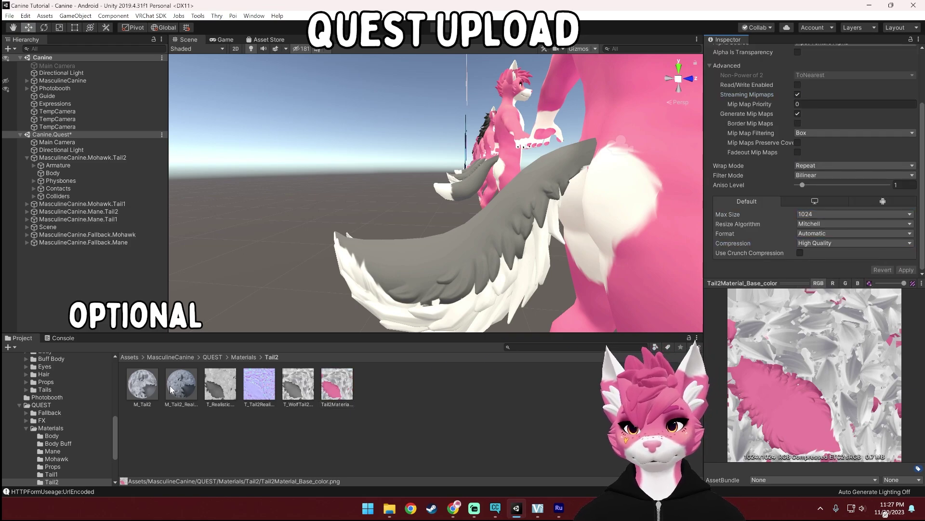
# - Assign the Tail2Material_Base_color texture to the texture slot of the M_Tail2 material
pyautogui.click(147, 391)
pyautogui.moveTo(337, 386); pyautogui.dragTo(142, 384)
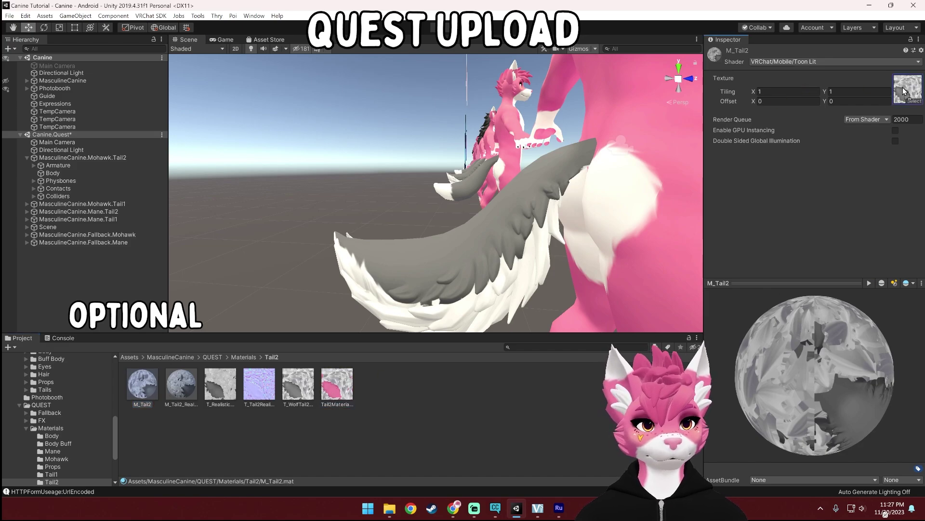
# - Import the PropsMaterial_Base_color texture into the Props folder of the Quest materials
pyautogui.click(214, 358)
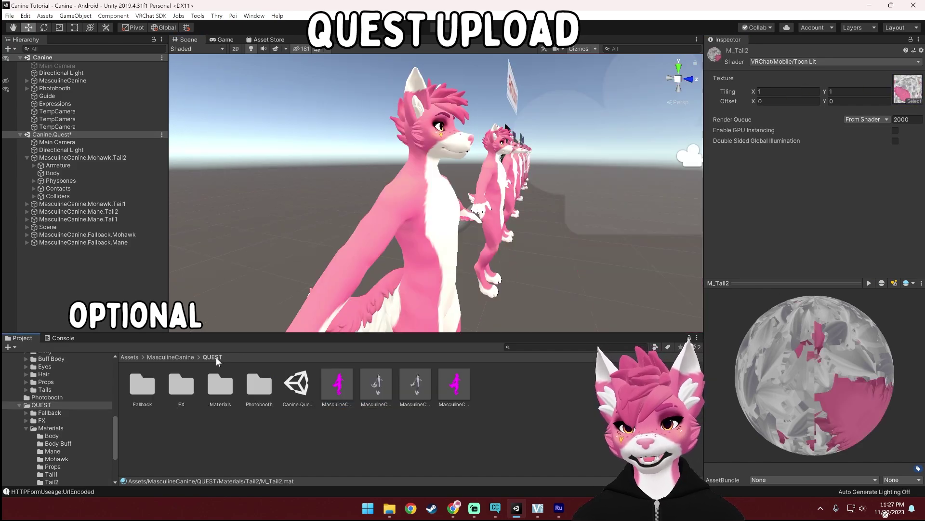
pyautogui.doubleClick(217, 385)
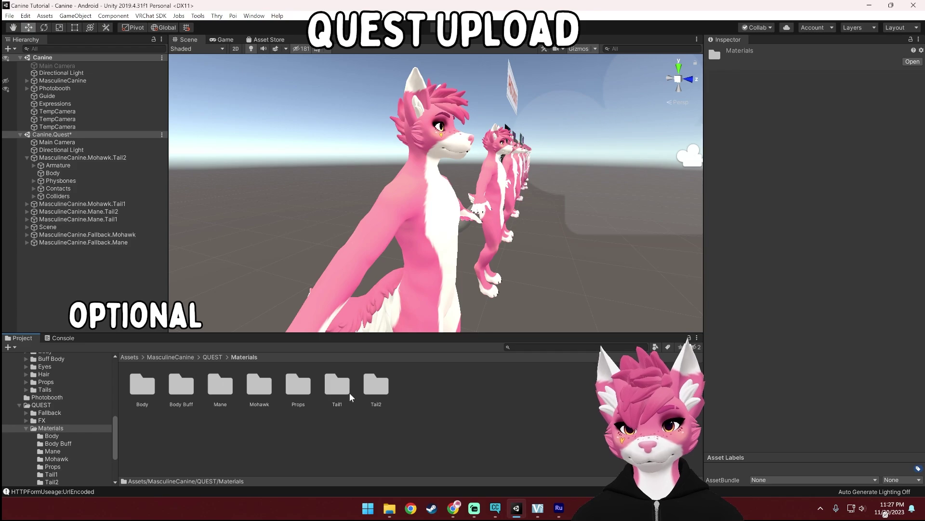
pyautogui.doubleClick(299, 385)
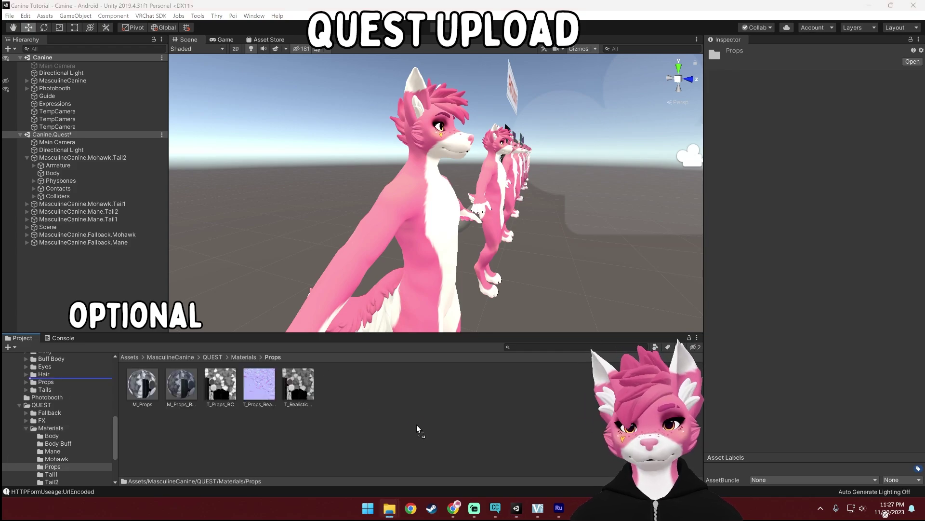
pyautogui.moveTo(417, 428); pyautogui.dragTo(418, 429)
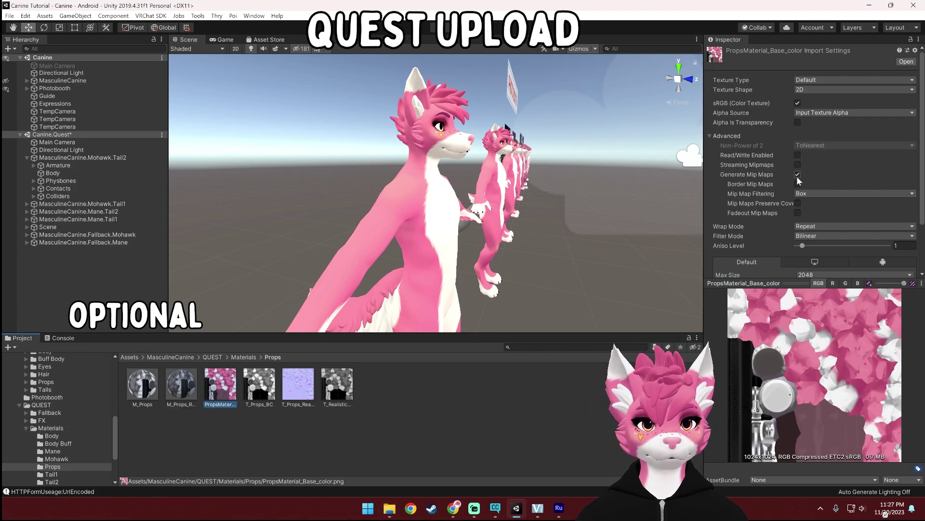
# - Enable streaming mipmaps on PropsMaterial_Base_color, set max size 1024 and High Quality compression, and apply the import settings
pyautogui.click(798, 164)
pyautogui.scroll(-3, 812, 256)
pyautogui.click(823, 215)
pyautogui.click(820, 278)
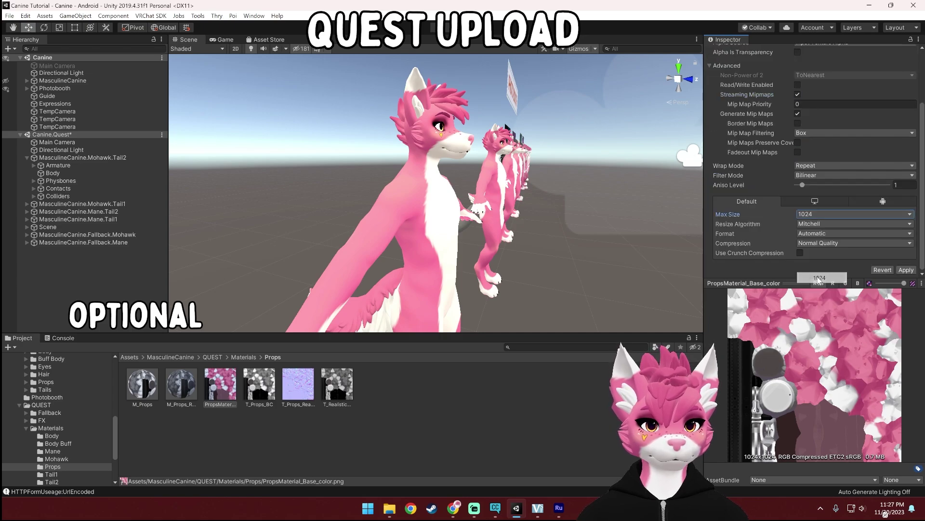
pyautogui.click(854, 243)
pyautogui.click(819, 284)
pyautogui.click(907, 270)
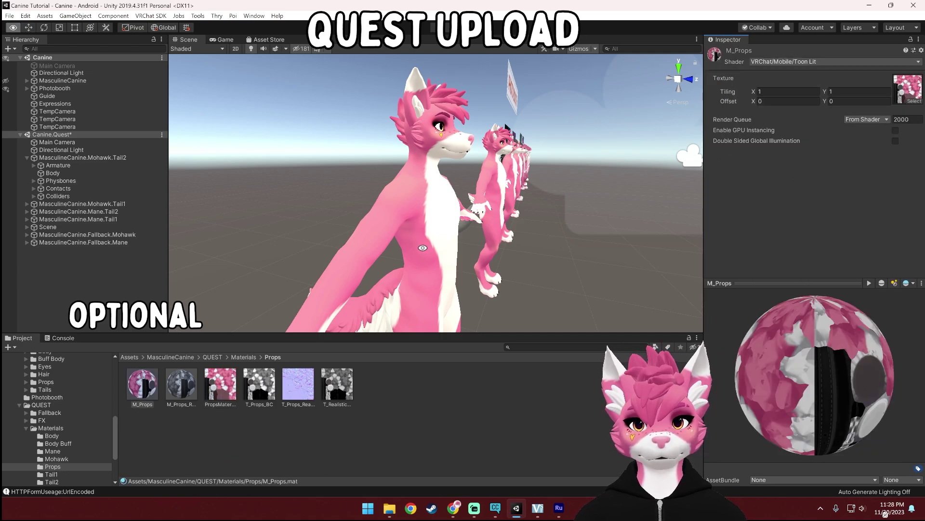
# - Check the M_Props entry in the Body mesh's material list and inspect the Mohawk.Tail2 avatar from the front
pyautogui.keyDown('alt'); pyautogui.moveTo(422, 248); pyautogui.dragTo(405, 217); pyautogui.keyUp('alt')
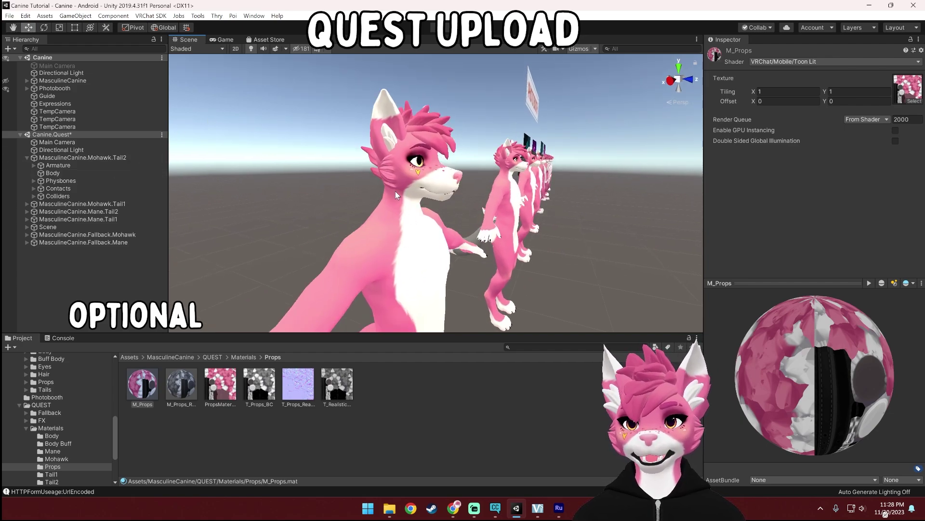
pyautogui.click(60, 172)
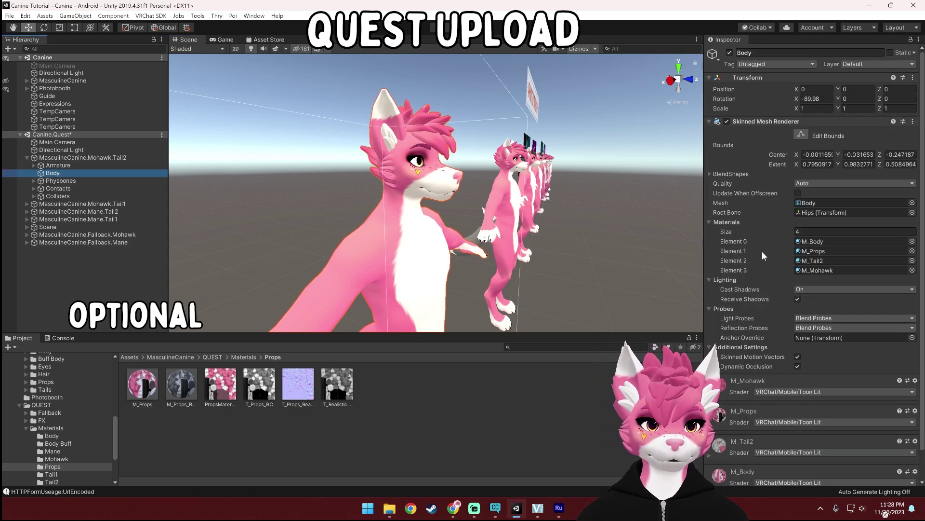
pyautogui.click(813, 251)
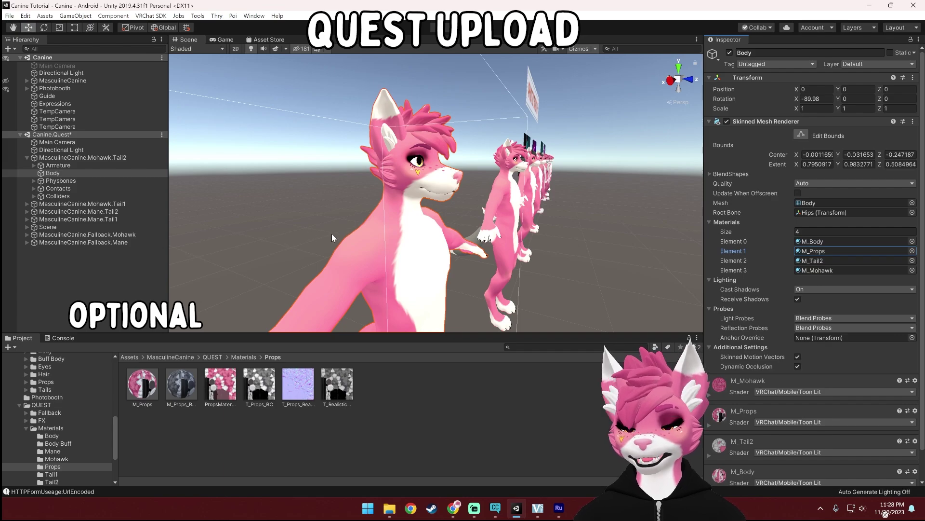
pyautogui.keyDown('alt'); pyautogui.moveTo(349, 245); pyautogui.dragTo(350, 264); pyautogui.keyUp('alt')
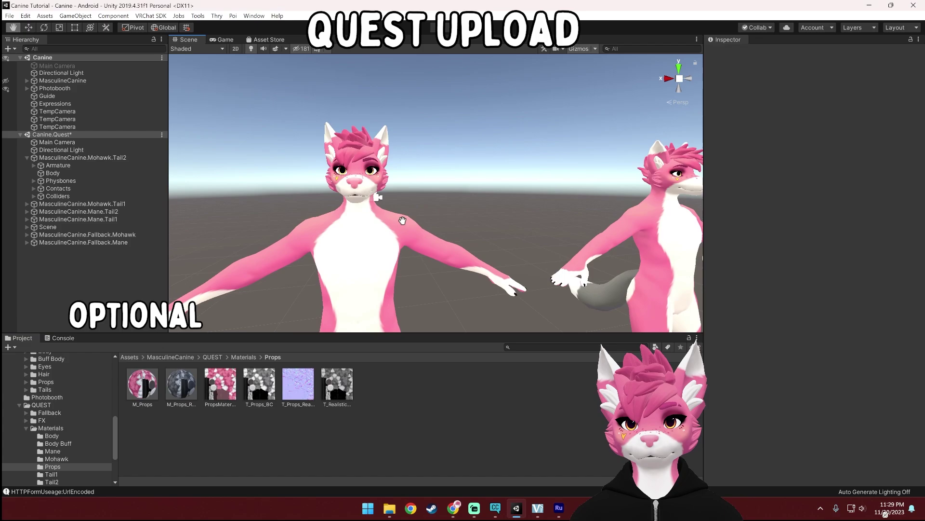
pyautogui.keyDown('alt'); pyautogui.moveTo(400, 219); pyautogui.dragTo(399, 226); pyautogui.keyUp('alt')
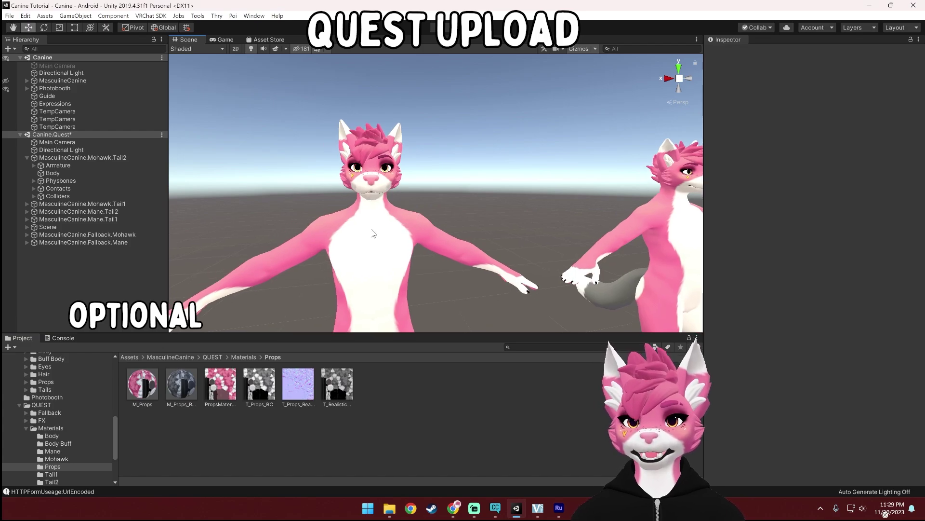
pyautogui.keyDown('alt'); pyautogui.moveTo(378, 288); pyautogui.dragTo(368, 246); pyautogui.keyUp('alt')
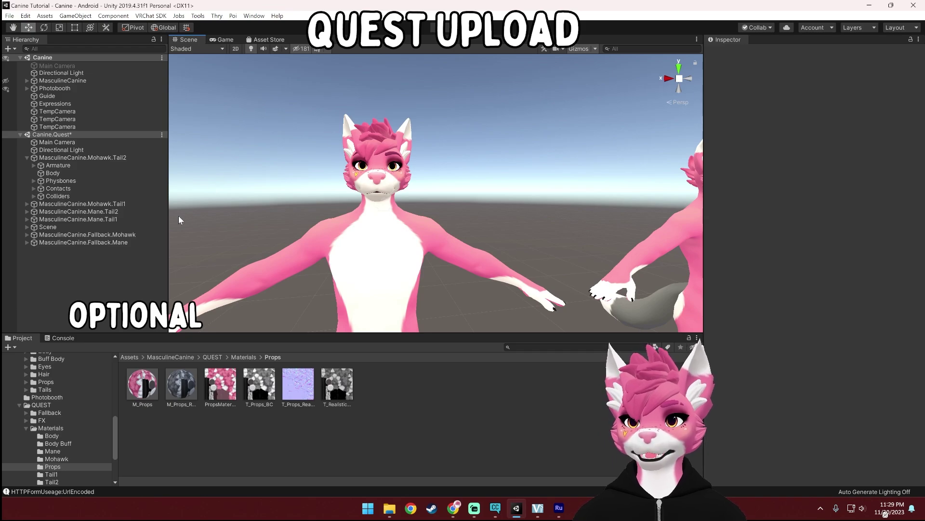
pyautogui.scroll(3, 352, 234)
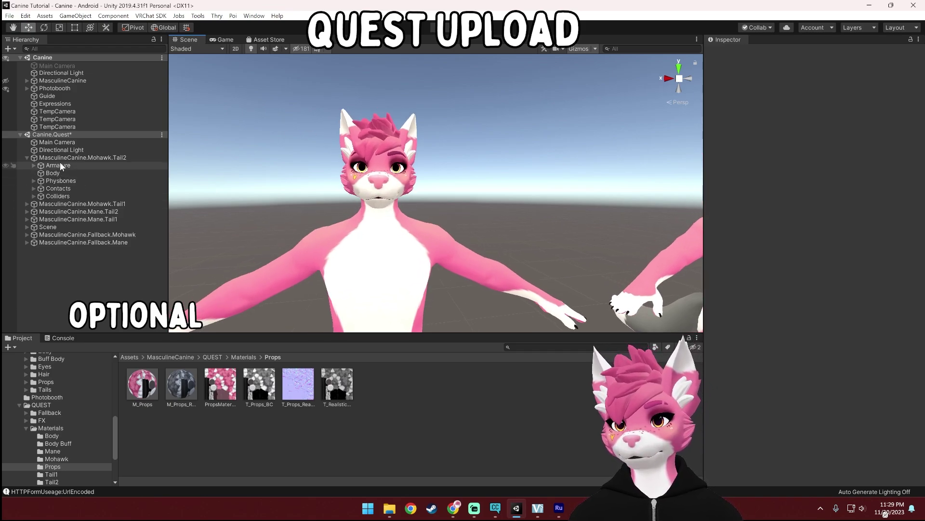
# - In the Body mesh's blend shapes, set Alternate Face Shape to 82.7 and Smaller Muzzle to 65.6, and increase Nose Smaller
pyautogui.click(61, 175)
pyautogui.press('f')
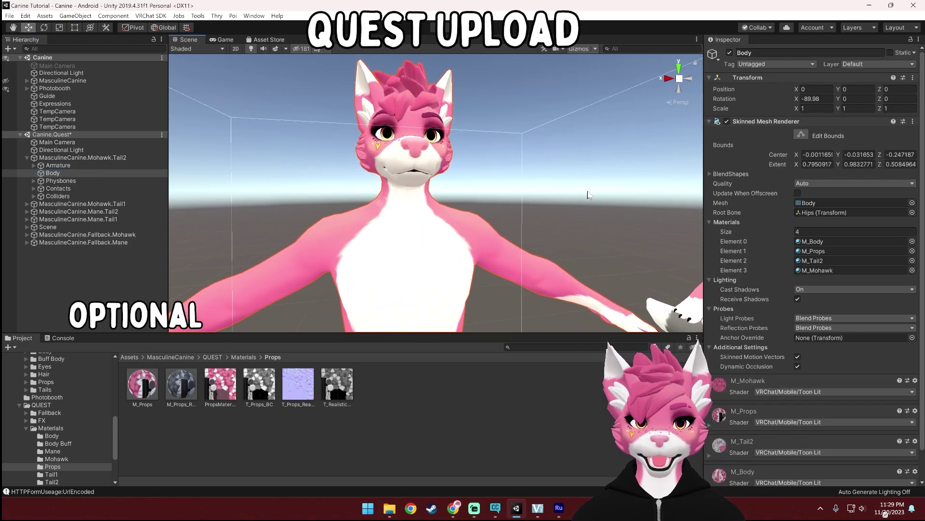
pyautogui.click(709, 174)
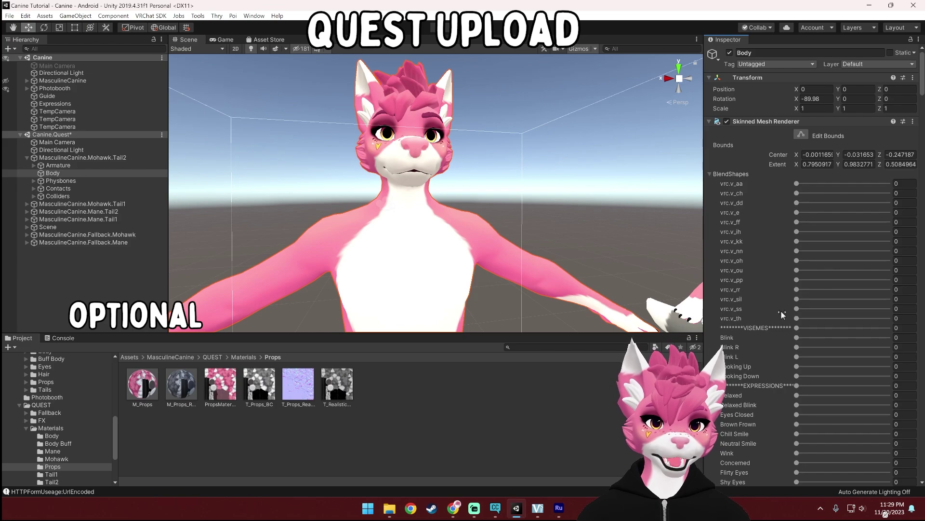
pyautogui.scroll(-5, 780, 310)
pyautogui.moveTo(923, 105); pyautogui.dragTo(906, 192)
pyautogui.scroll(-1, 921, 140)
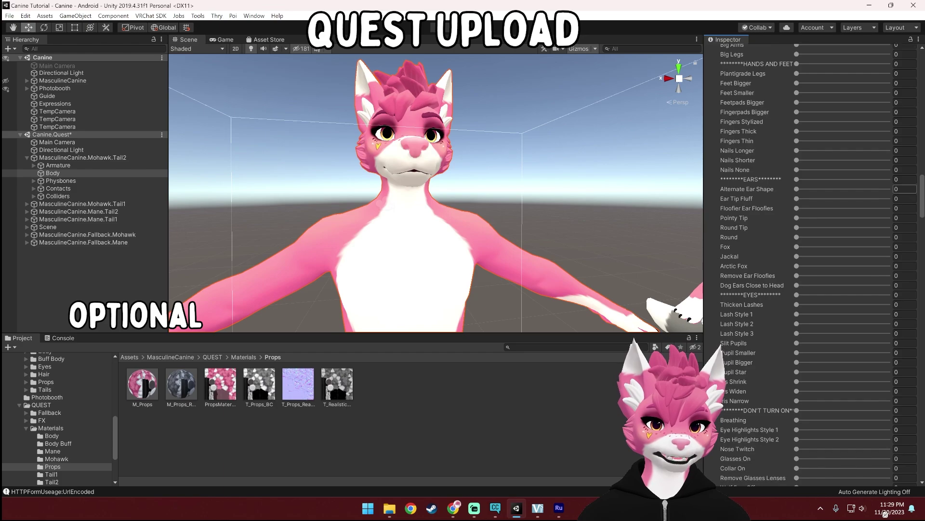
pyautogui.scroll(-5, 782, 413)
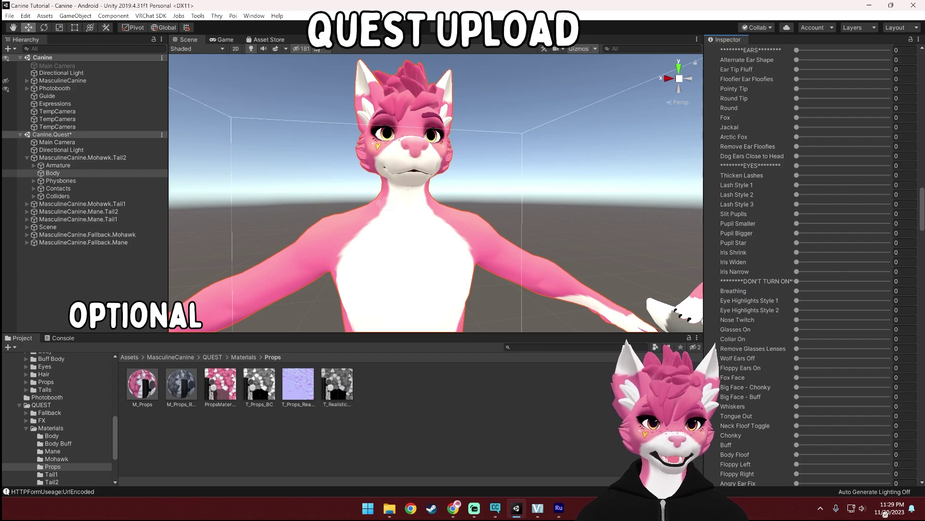
pyautogui.moveTo(921, 204); pyautogui.dragTo(920, 86)
pyautogui.moveTo(796, 108); pyautogui.dragTo(882, 108)
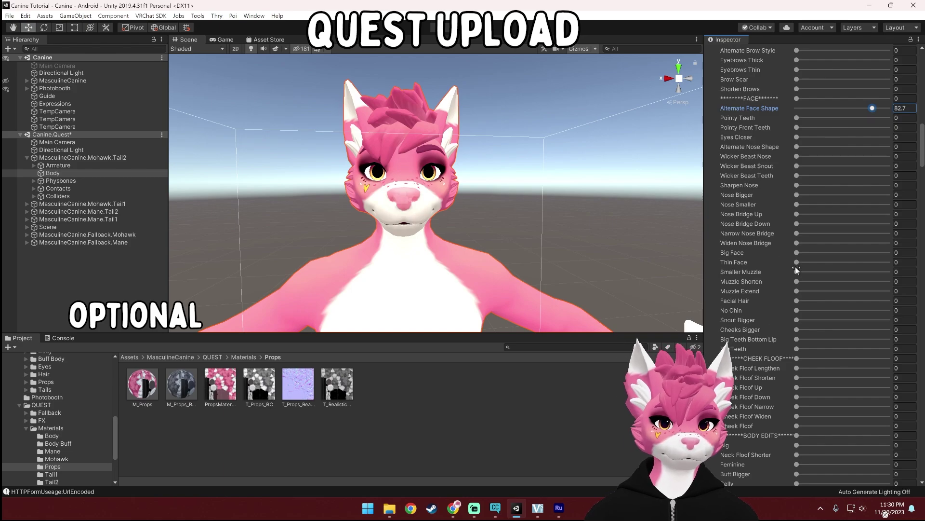
pyautogui.moveTo(797, 271); pyautogui.dragTo(857, 271)
pyautogui.keyDown('alt'); pyautogui.moveTo(580, 257); pyautogui.dragTo(571, 257); pyautogui.keyUp('alt')
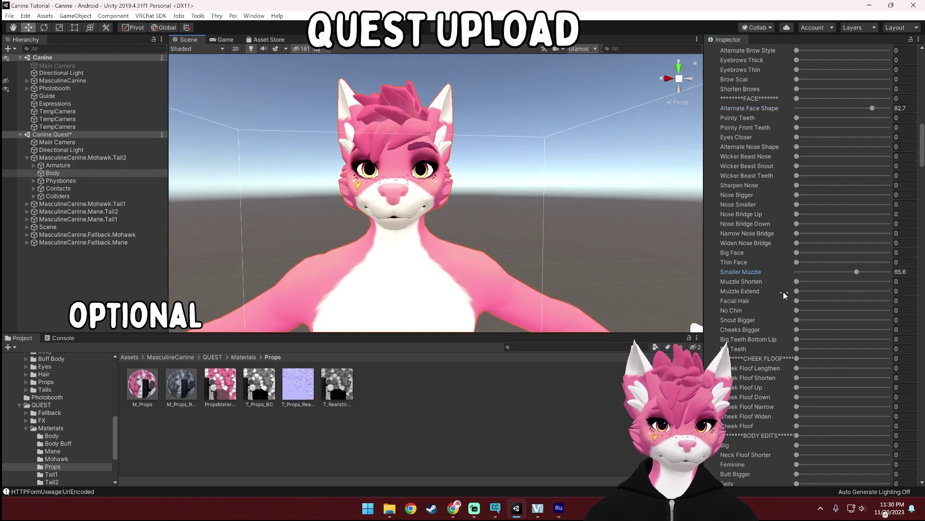
pyautogui.moveTo(797, 205); pyautogui.dragTo(828, 211)
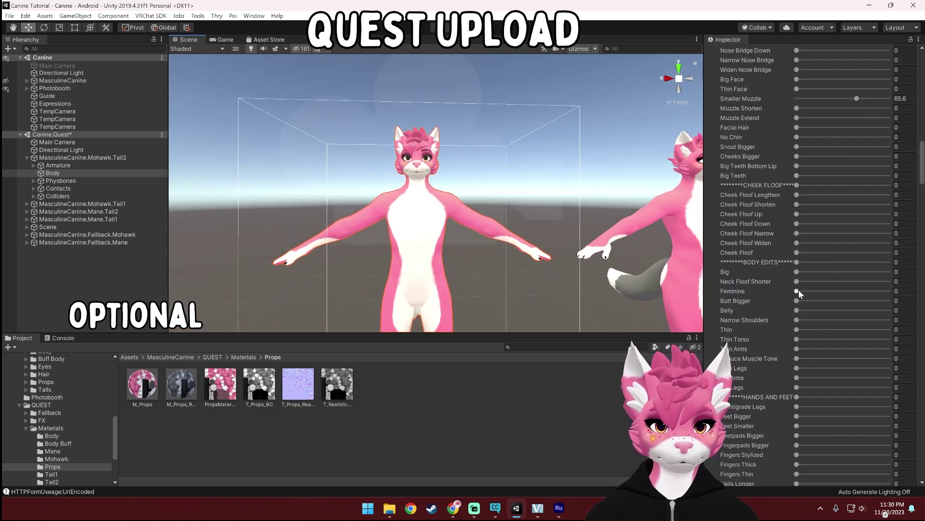
# - Set the Body's Feminine blend shape to 100, Reduce Muscle Tone to 89.2 and Big Legs to 30.4
pyautogui.moveTo(798, 291); pyautogui.dragTo(889, 291)
pyautogui.moveTo(797, 359); pyautogui.dragTo(880, 362)
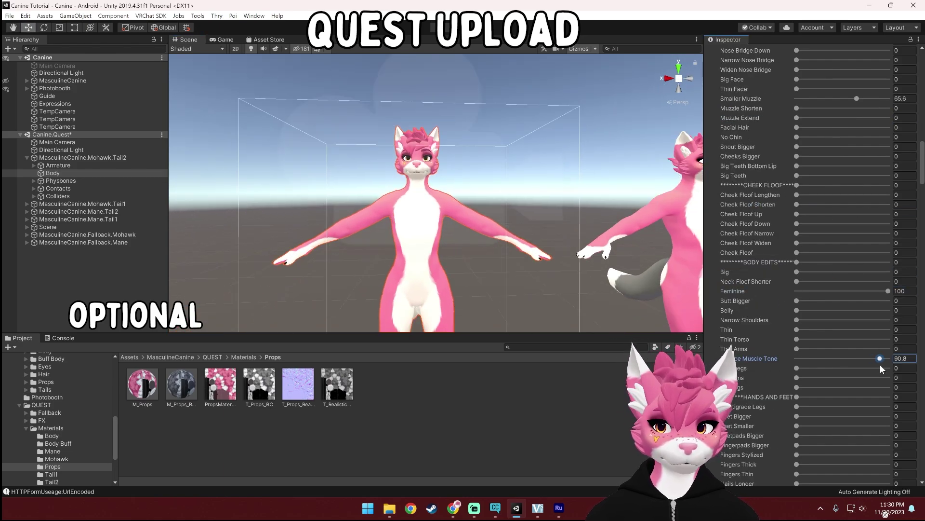
pyautogui.moveTo(797, 387); pyautogui.dragTo(826, 388)
# - Set the ear blend shapes Alternate Ear Shape to 100, Ear Tip Fluff to 90 and Floofier Ear Floofies to 100
pyautogui.scroll(-6, 826, 388)
pyautogui.moveTo(797, 349); pyautogui.dragTo(890, 353)
pyautogui.scroll(5, 433, 193)
pyautogui.moveTo(434, 268)
pyautogui.keyDown('alt'); pyautogui.mouseDown()
pyautogui.moveTo(567, 270)
pyautogui.moveTo(441, 270)
pyautogui.mouseUp(); pyautogui.keyUp('alt')
pyautogui.scroll(-3, 793, 275)
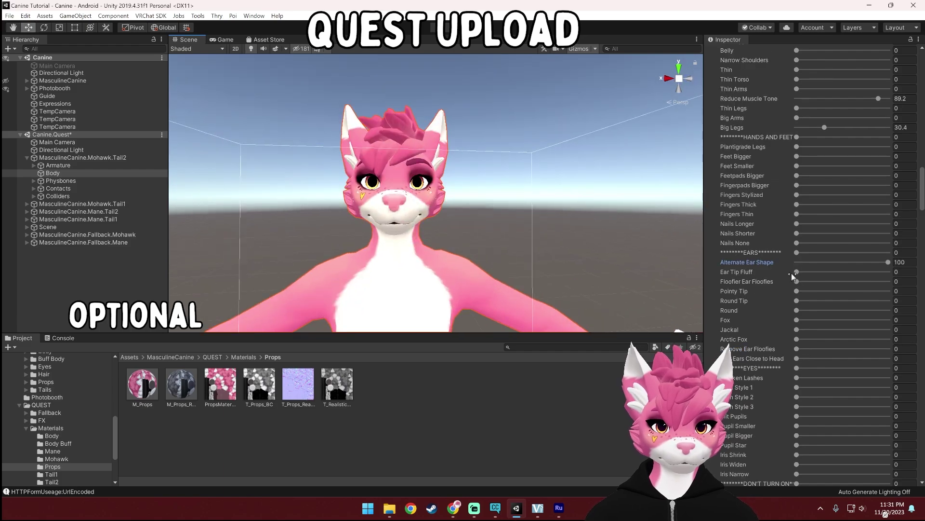
pyautogui.moveTo(797, 271); pyautogui.dragTo(879, 273)
pyautogui.moveTo(797, 281); pyautogui.dragTo(891, 289)
# - Increase the Arctic Fox and Fox ear blend shapes and adjust two of the Body's eye blend shapes
pyautogui.moveTo(797, 339); pyautogui.dragTo(828, 340)
pyautogui.moveTo(797, 319); pyautogui.dragTo(884, 319)
pyautogui.scroll(-3, 792, 289)
pyautogui.moveTo(797, 300); pyautogui.dragTo(838, 291)
pyautogui.moveTo(797, 310); pyautogui.dragTo(859, 310)
pyautogui.keyDown('alt'); pyautogui.moveTo(626, 241); pyautogui.dragTo(685, 246); pyautogui.keyUp('alt')
# - Readjust the Alternate Face Shape blend shape and raise Smaller Muzzle to its maximum
pyautogui.scroll(3, 772, 260)
pyautogui.scroll(6, 773, 261)
pyautogui.scroll(-3, 523, 238)
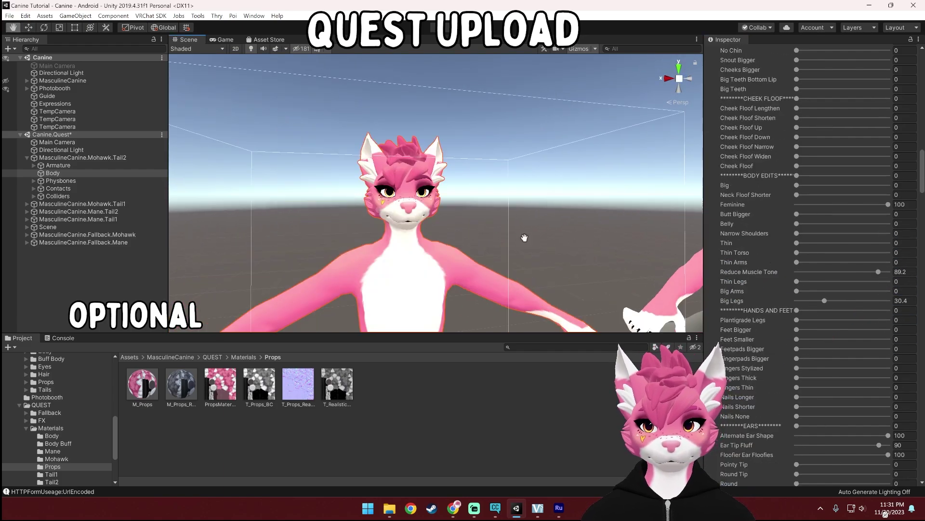
pyautogui.scroll(3, 522, 237)
pyautogui.scroll(12, 767, 217)
pyautogui.moveTo(797, 194); pyautogui.dragTo(757, 192)
pyautogui.keyDown('alt'); pyautogui.moveTo(627, 241); pyautogui.dragTo(337, 241); pyautogui.keyUp('alt')
pyautogui.moveTo(857, 358); pyautogui.dragTo(888, 358)
pyautogui.keyDown('alt'); pyautogui.moveTo(337, 241); pyautogui.dragTo(627, 241); pyautogui.keyUp('alt')
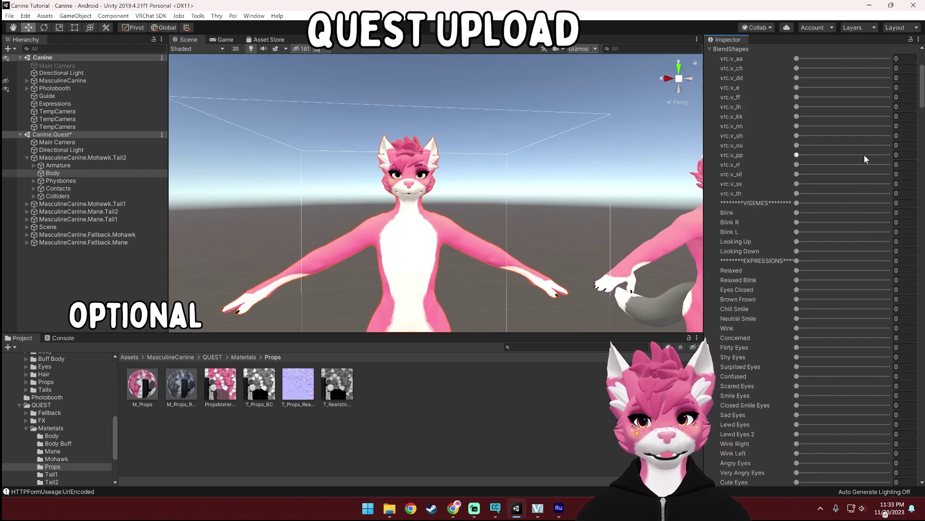
# - Set the Widen Mohawk blend shape in the Body's Edit In Game group to 100
pyautogui.moveTo(923, 94); pyautogui.dragTo(913, 443)
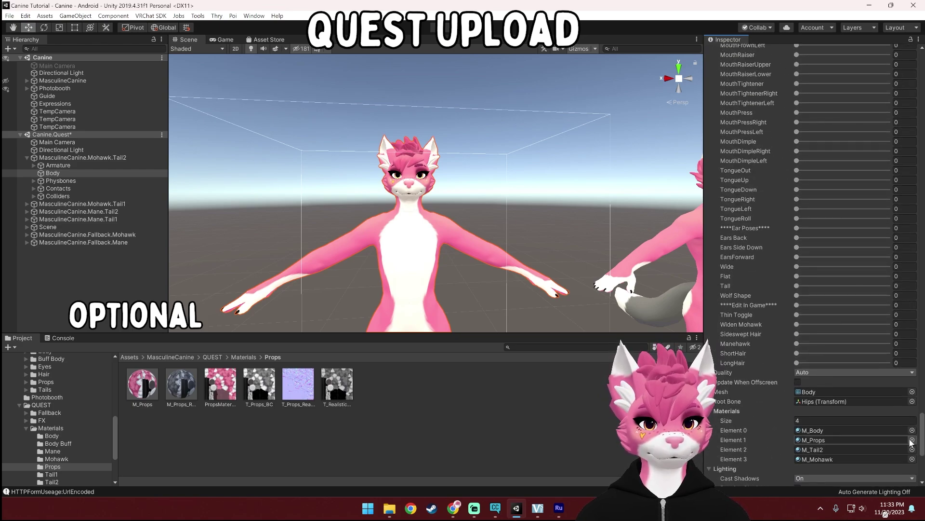
pyautogui.moveTo(778, 334)
pyautogui.mouseDown()
pyautogui.moveTo(870, 334)
pyautogui.moveTo(771, 335)
pyautogui.mouseUp()
pyautogui.keyDown('alt'); pyautogui.moveTo(434, 236); pyautogui.dragTo(810, 243); pyautogui.keyUp('alt')
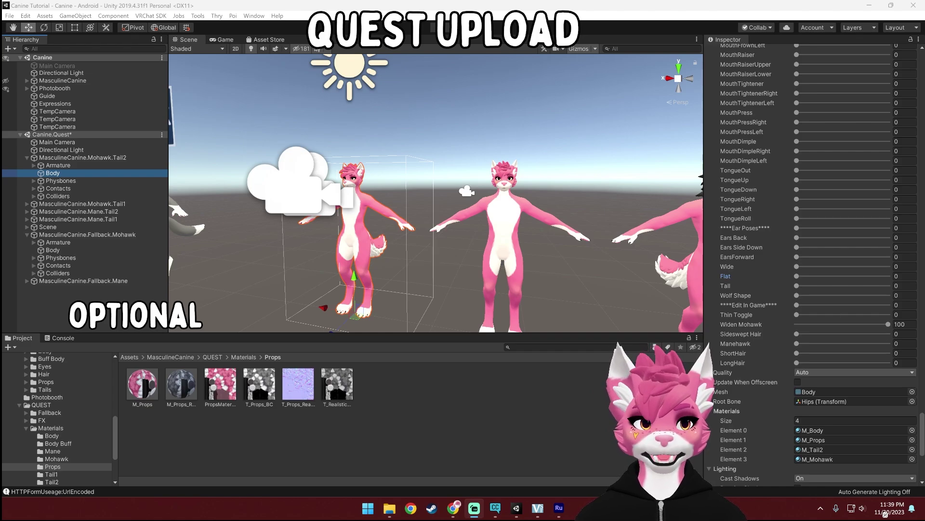
# - Add a VRC Fury component to MasculineCanine.Mohawk.Tail2 and give it the Blendshape Optimizer feature
pyautogui.scroll(10, 780, 229)
pyautogui.scroll(3, 780, 229)
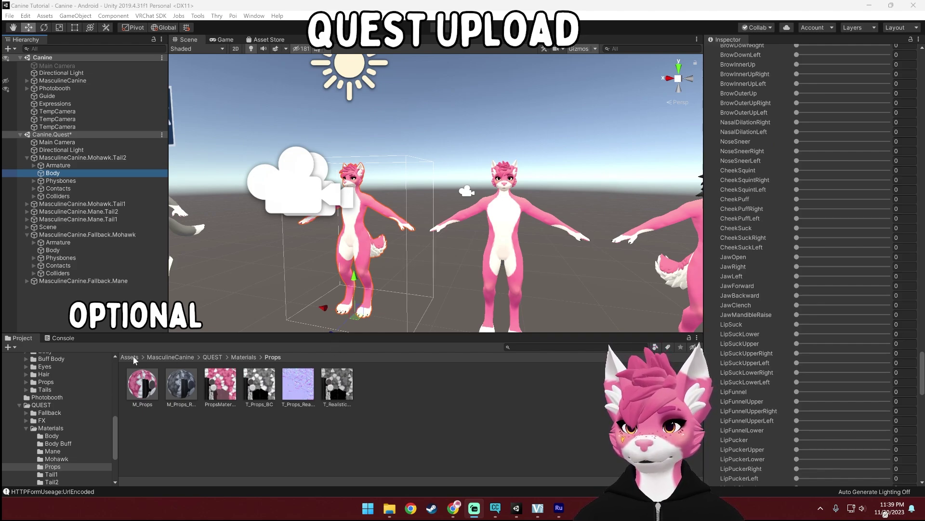
pyautogui.click(60, 159)
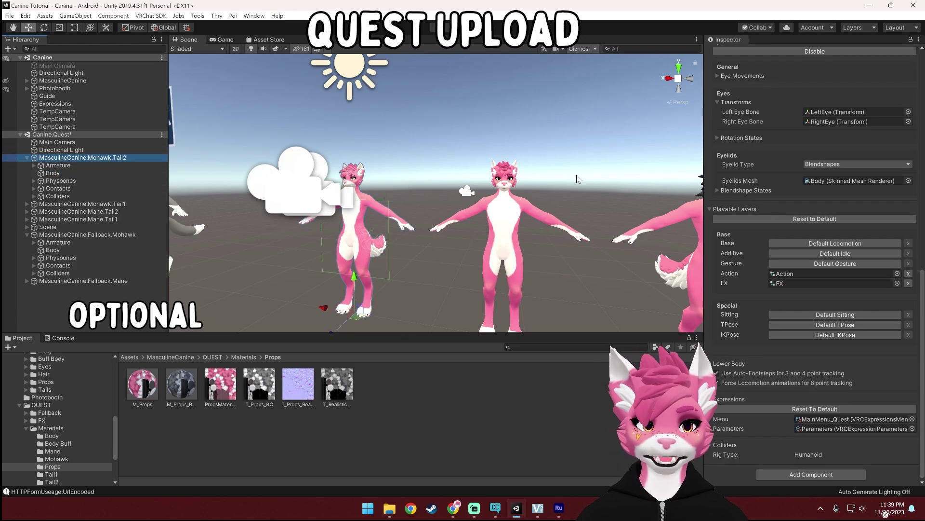
pyautogui.click(804, 476)
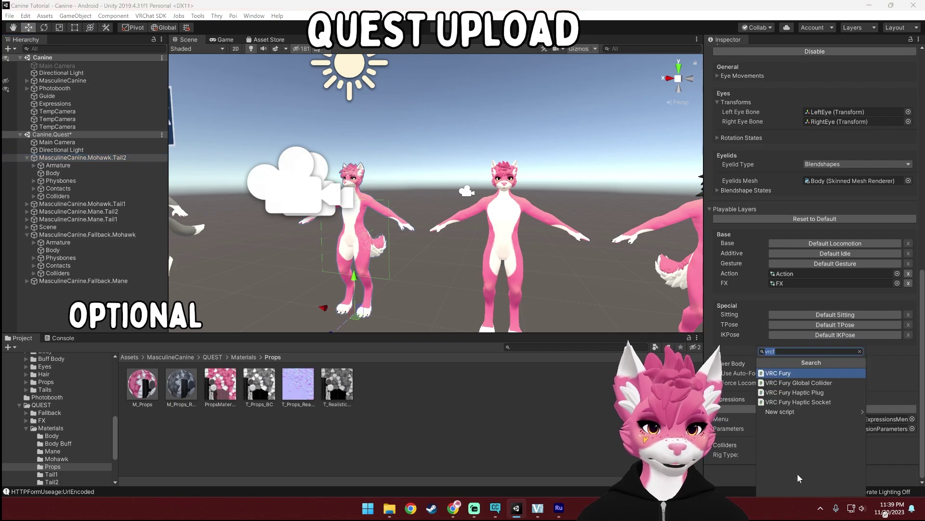
pyautogui.click(779, 373)
pyautogui.scroll(-3, 824, 391)
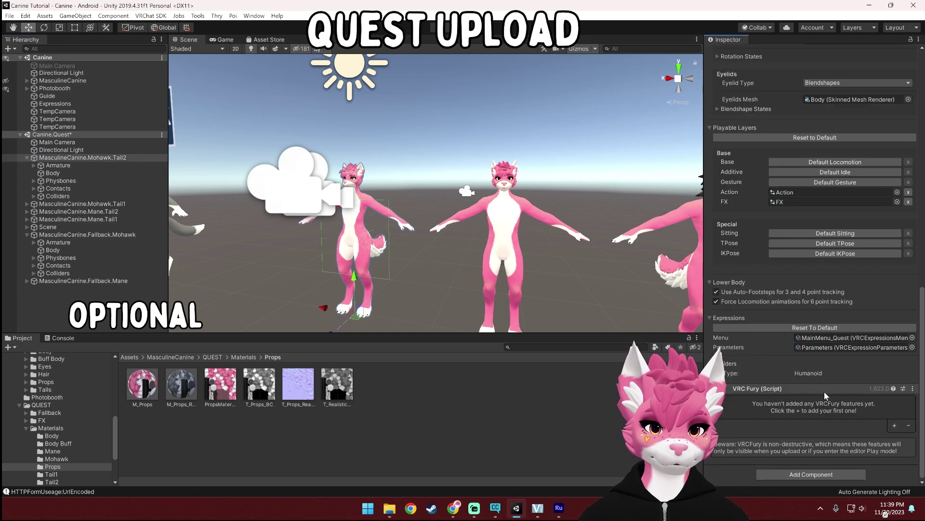
pyautogui.click(894, 425)
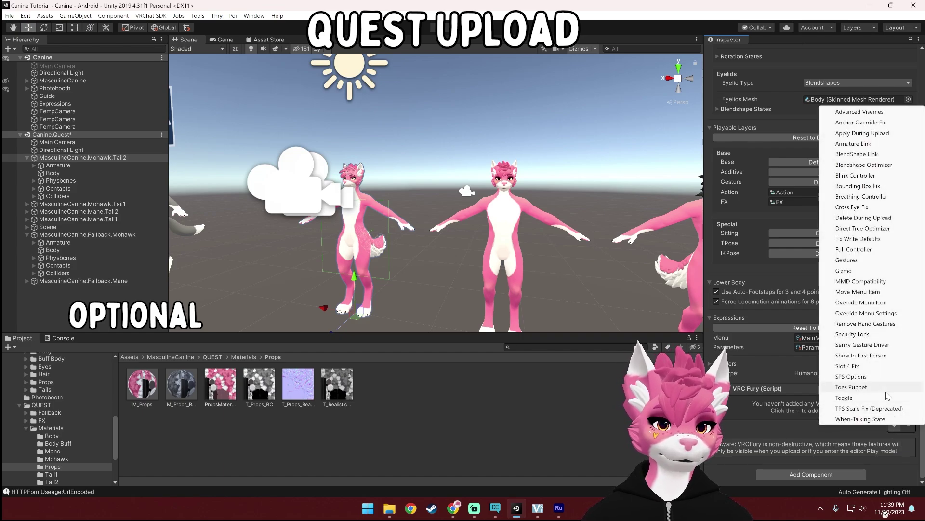
pyautogui.click(868, 165)
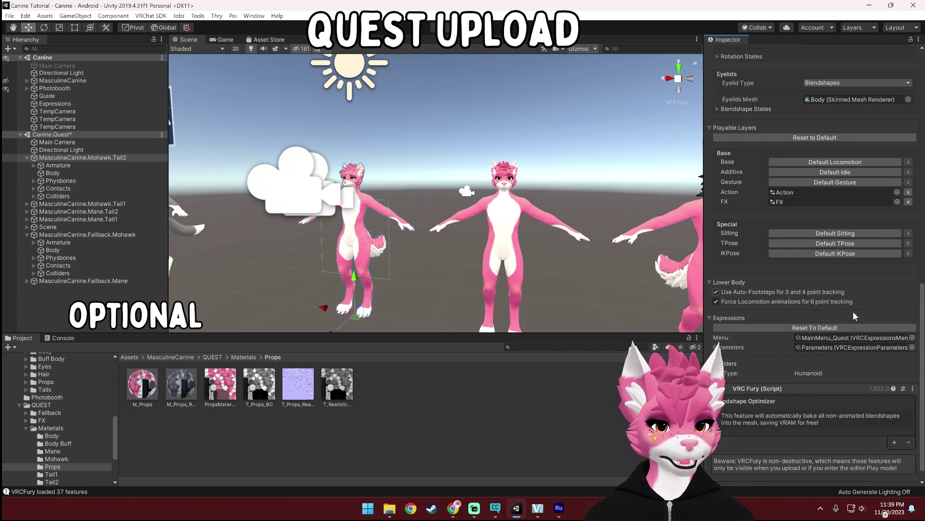
# - Add the MMD Compatibility feature to the avatar's VRC Fury component
pyautogui.scroll(-1, 843, 338)
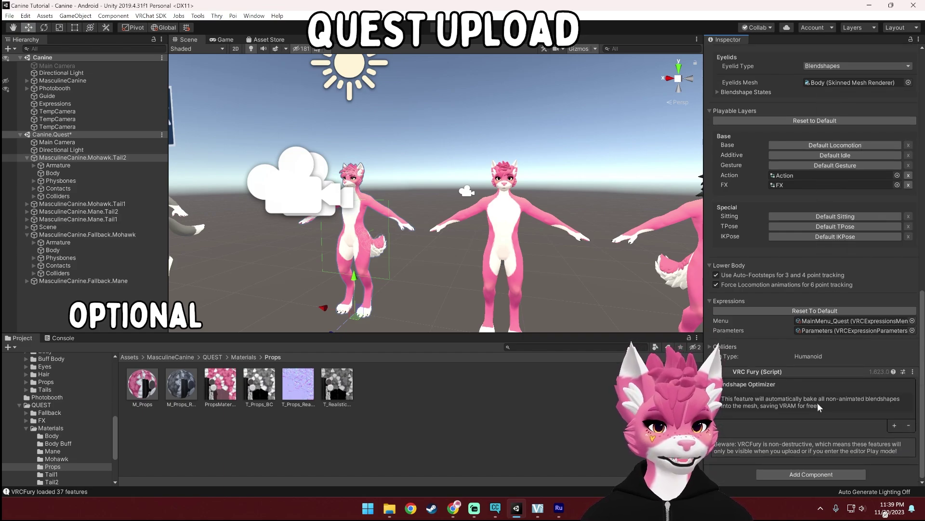
pyautogui.click(896, 424)
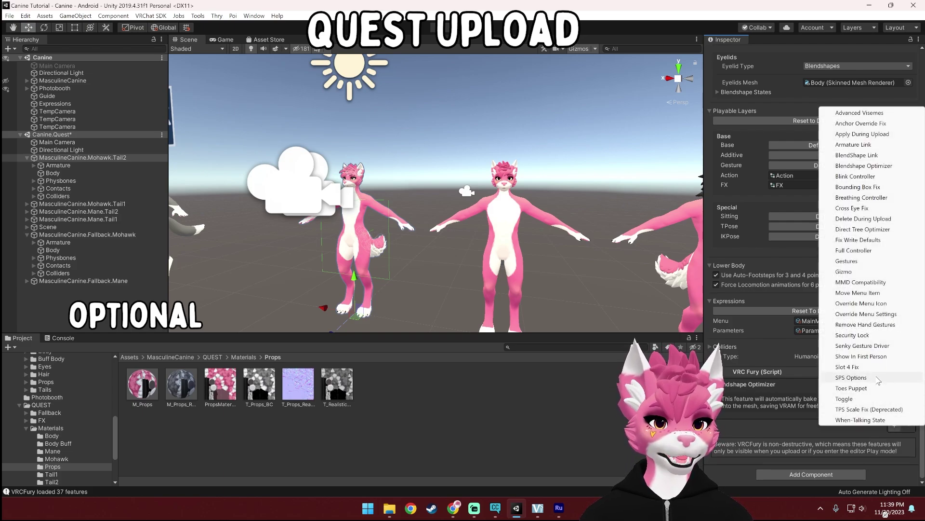
pyautogui.click(866, 282)
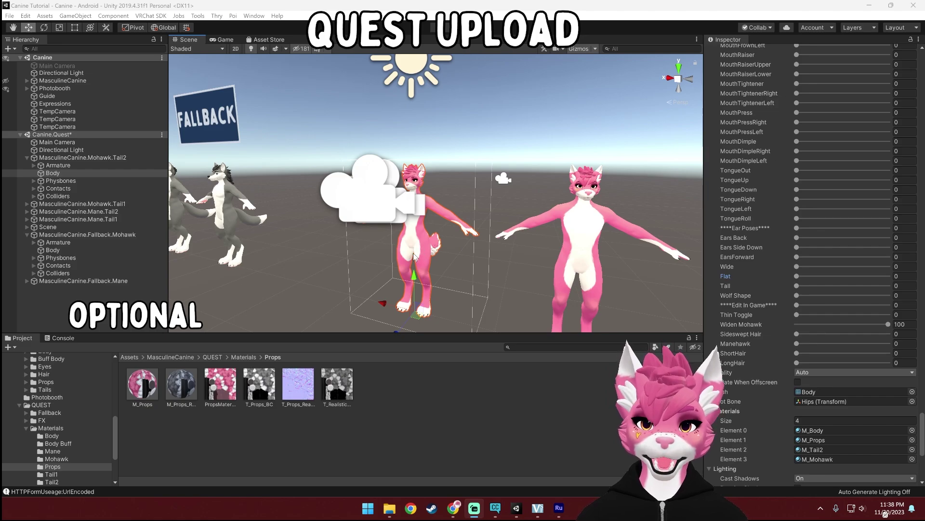
# - Survey the scene's avatars from the fallback pair to the photo booth poses, comparing them with the customized Quest avatar
pyautogui.scroll(-5, 414, 254)
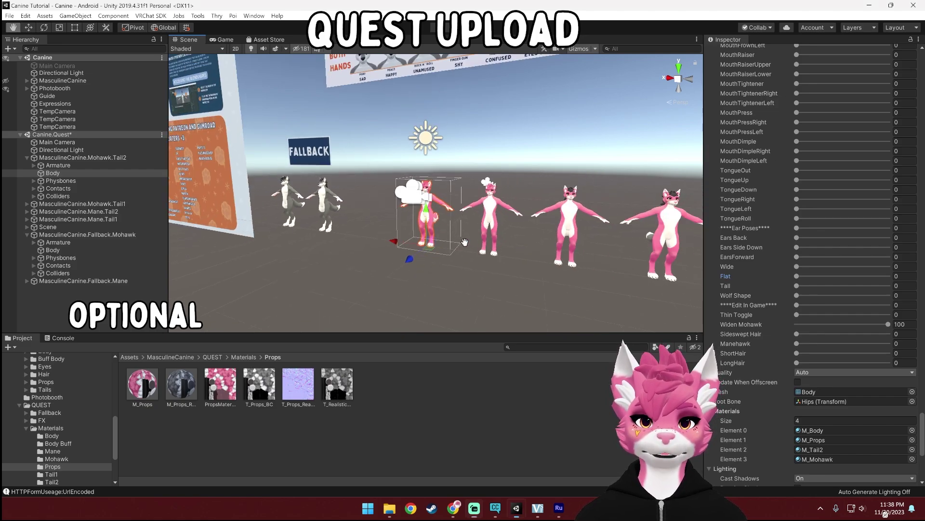
pyautogui.keyDown('alt'); pyautogui.moveTo(524, 246); pyautogui.dragTo(501, 246); pyautogui.keyUp('alt')
pyautogui.keyDown('alt'); pyautogui.scroll(4, 499, 245); pyautogui.keyUp('alt')
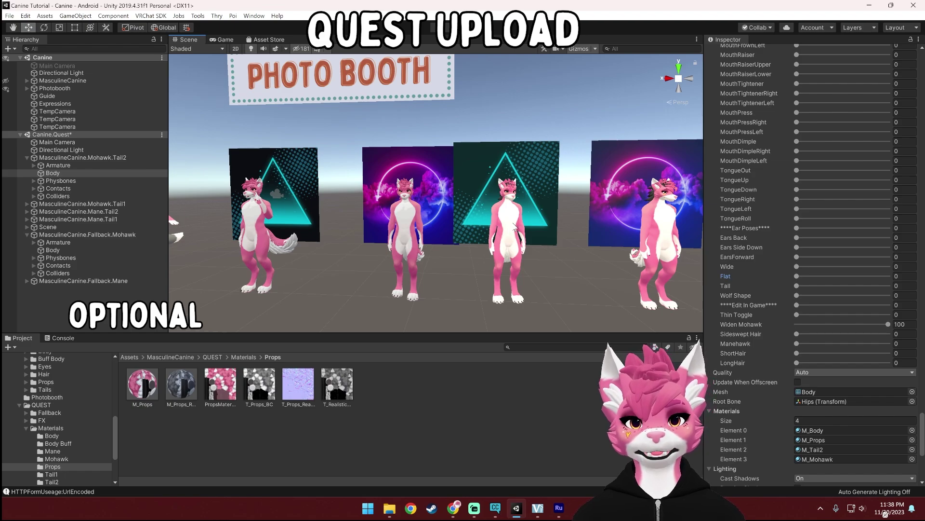
pyautogui.keyDown('alt'); pyautogui.moveTo(350, 234); pyautogui.dragTo(390, 240); pyautogui.keyUp('alt')
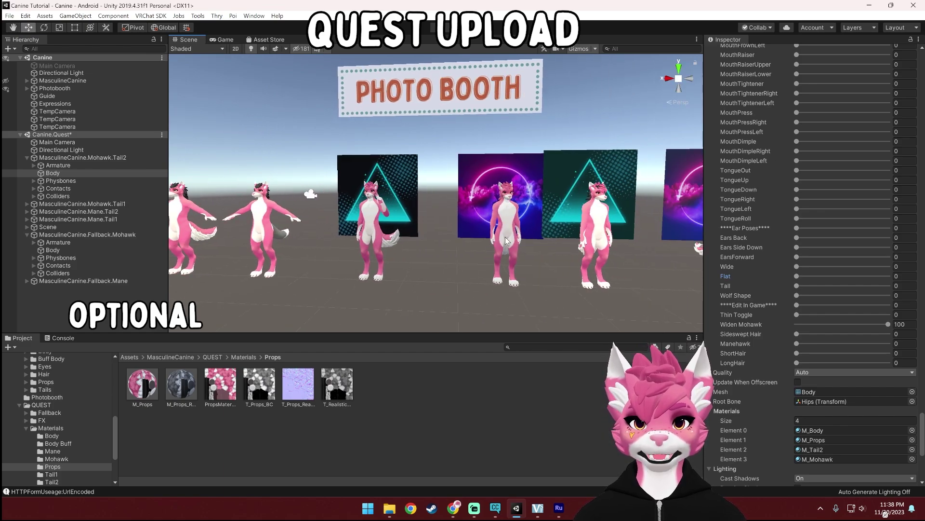
pyautogui.keyDown('alt'); pyautogui.moveTo(546, 249); pyautogui.dragTo(504, 250); pyautogui.keyUp('alt')
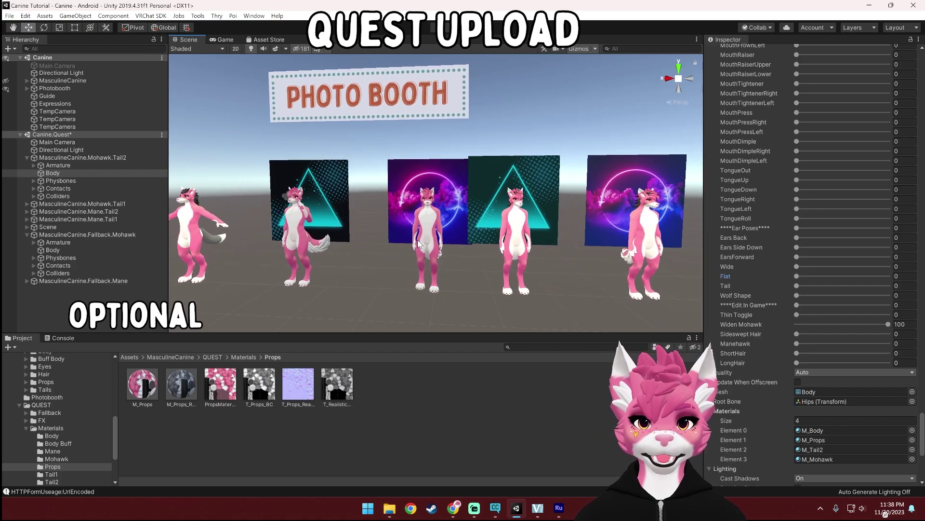
pyautogui.keyDown('alt'); pyautogui.moveTo(331, 254); pyautogui.dragTo(398, 258); pyautogui.keyUp('alt')
pyautogui.scroll(4, 418, 261)
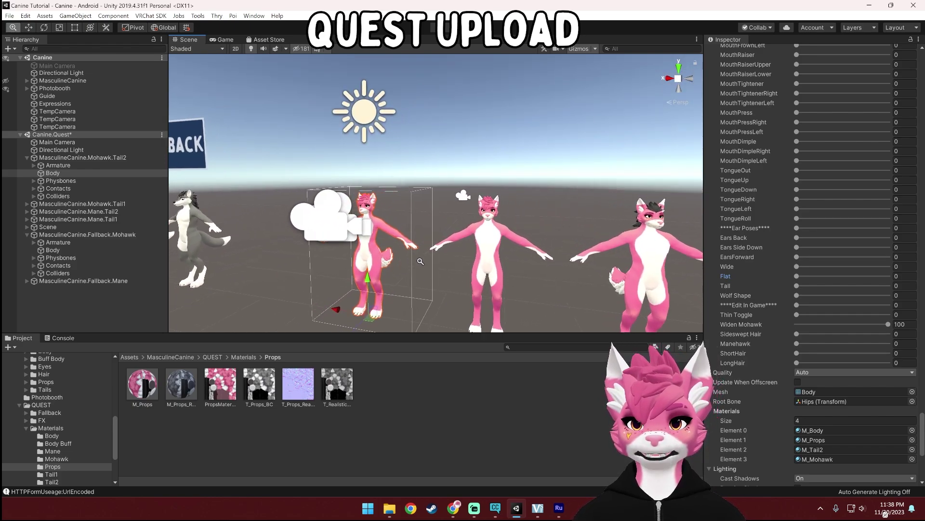
# - Deactivate the MasculineCanine object in the Canine scene
pyautogui.moveTo(440, 264); pyautogui.dragTo(449, 266, button='middle')
pyautogui.keyDown('alt'); pyautogui.moveTo(449, 266); pyautogui.dragTo(373, 245); pyautogui.keyUp('alt')
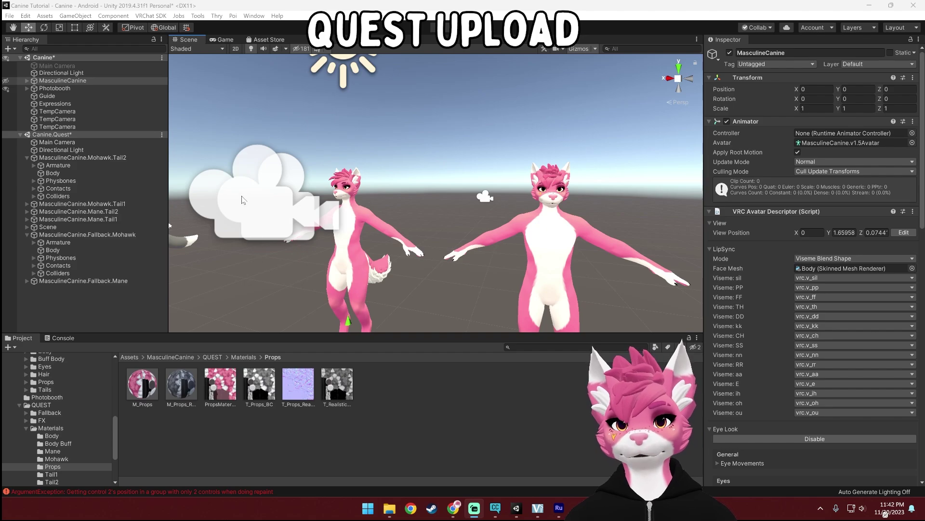
pyautogui.click(68, 81)
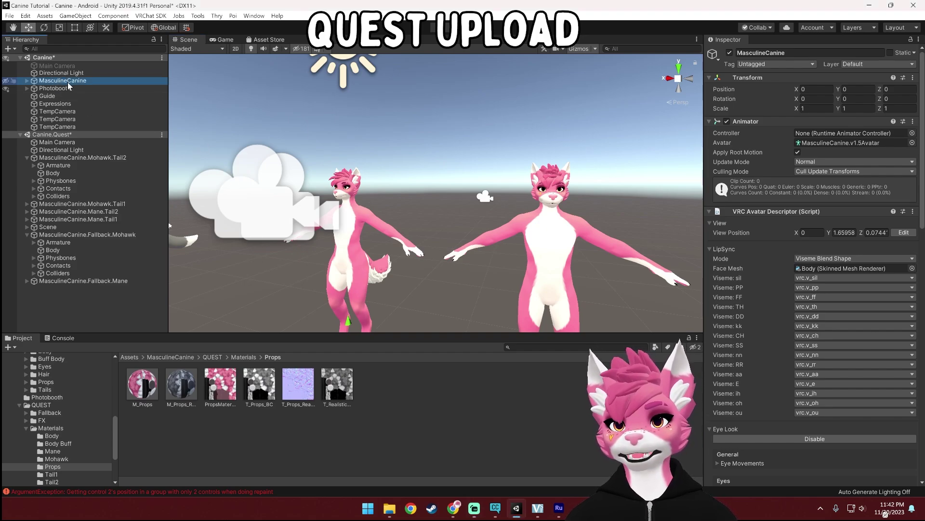
pyautogui.click(729, 53)
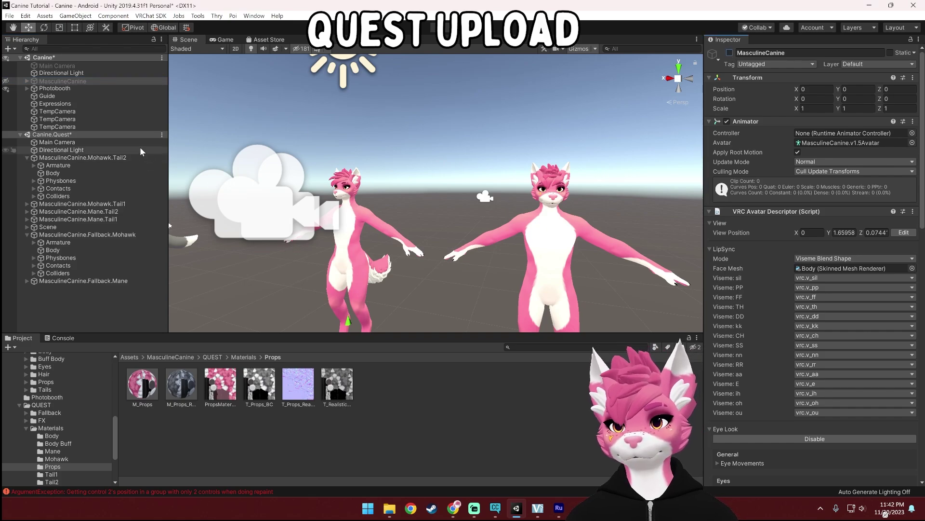
# - Open the VRChat SDK control panel and place it beside the Quest avatar in the scene view
pyautogui.click(152, 16)
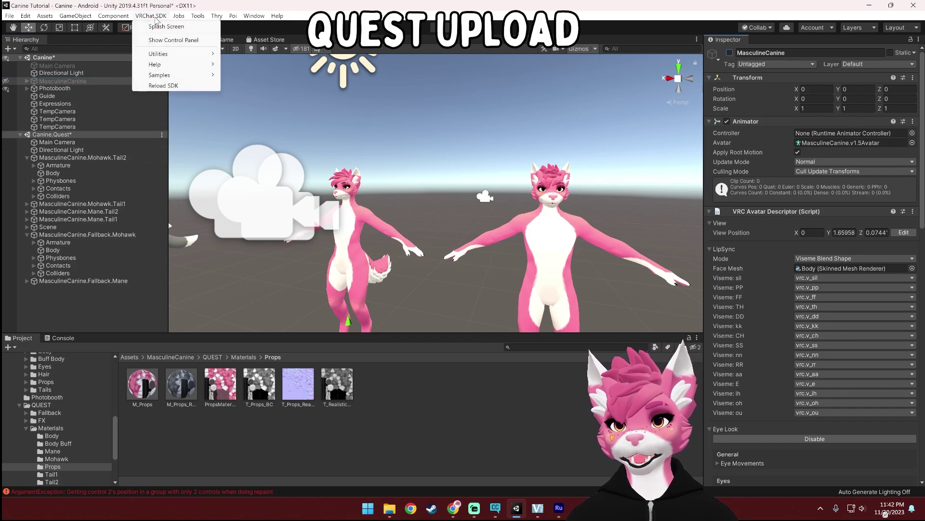
pyautogui.click(161, 41)
pyautogui.moveTo(351, 58); pyautogui.dragTo(613, 88)
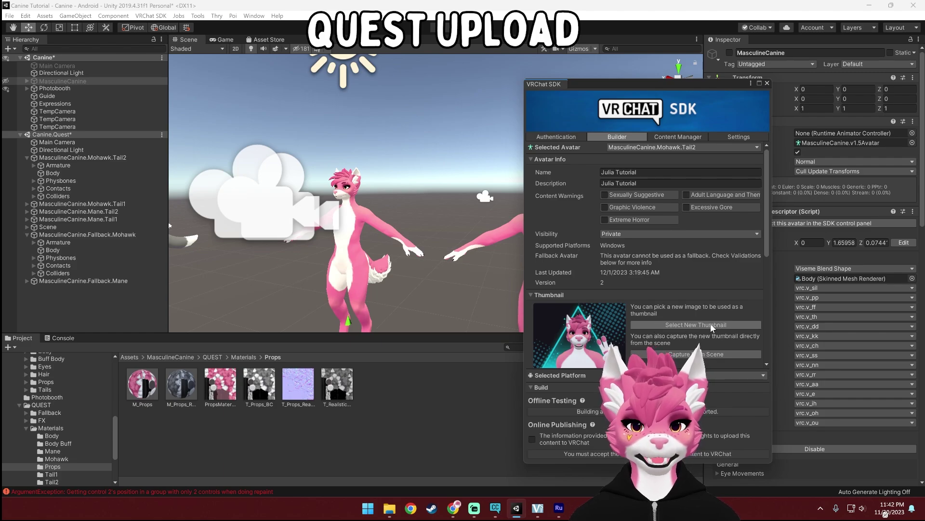
pyautogui.moveTo(649, 88); pyautogui.dragTo(672, 83)
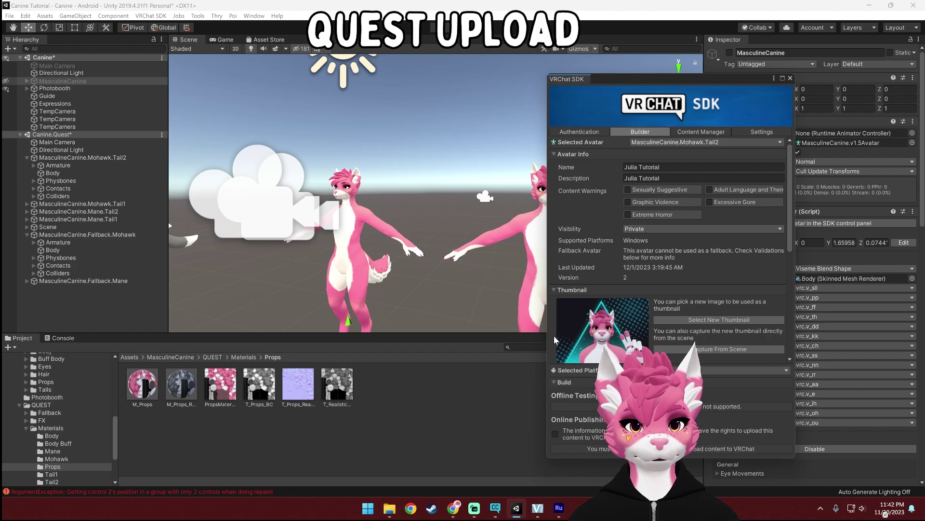
pyautogui.scroll(-3, 442, 267)
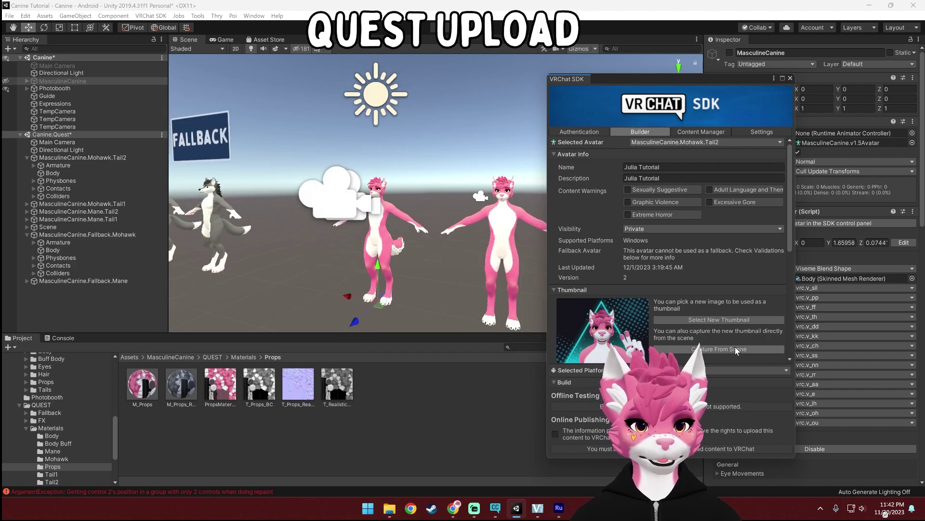
pyautogui.moveTo(407, 208); pyautogui.dragTo(427, 206, button='right')
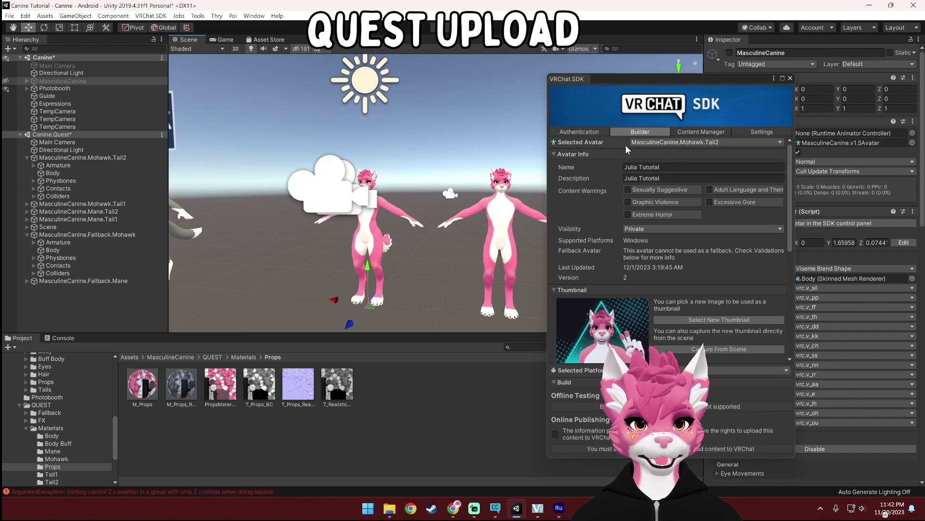
pyautogui.scroll(2, 434, 192)
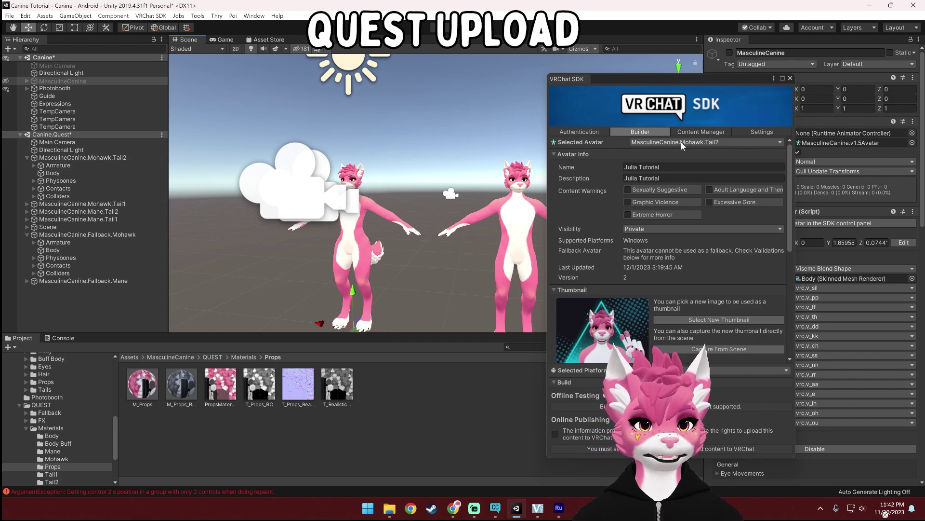
# - Accept the content rights statement for online publishing and auto-fix the Android default texture format validation to ASTC
pyautogui.scroll(-4, 593, 297)
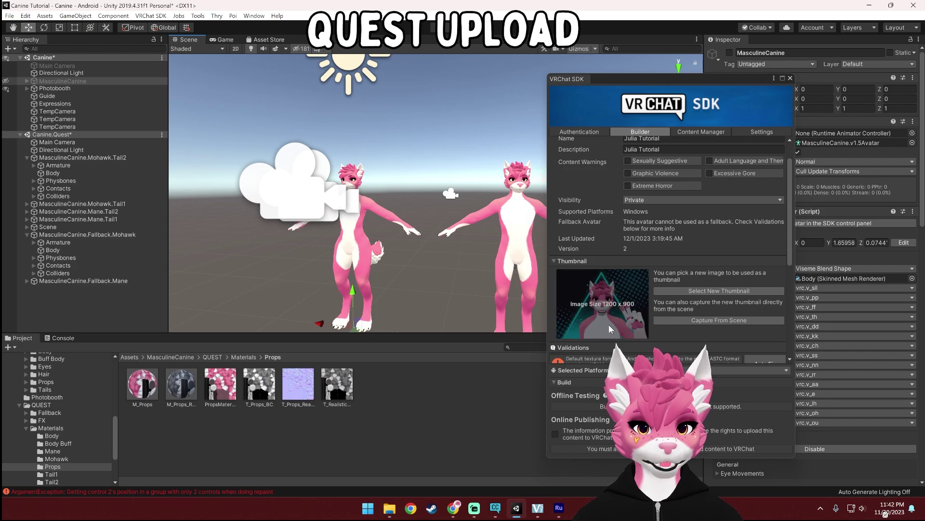
pyautogui.click(556, 433)
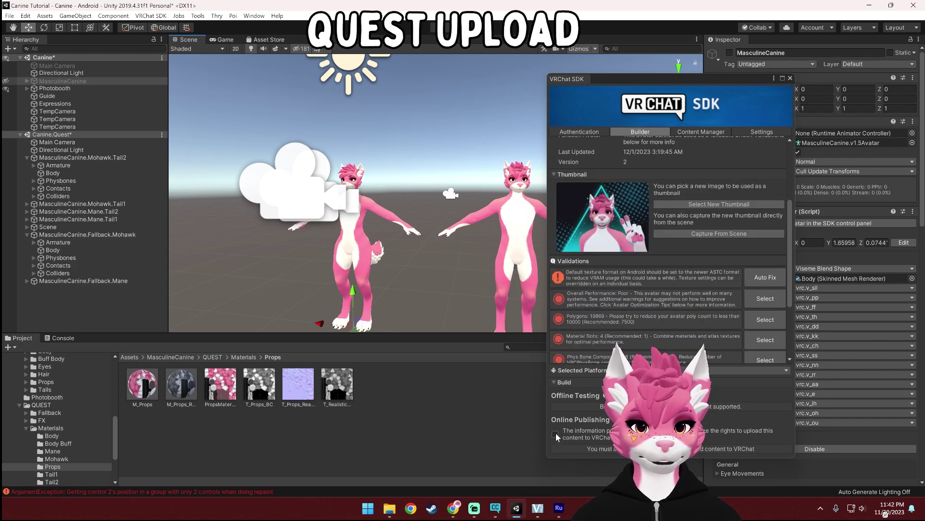
pyautogui.scroll(-2, 603, 207)
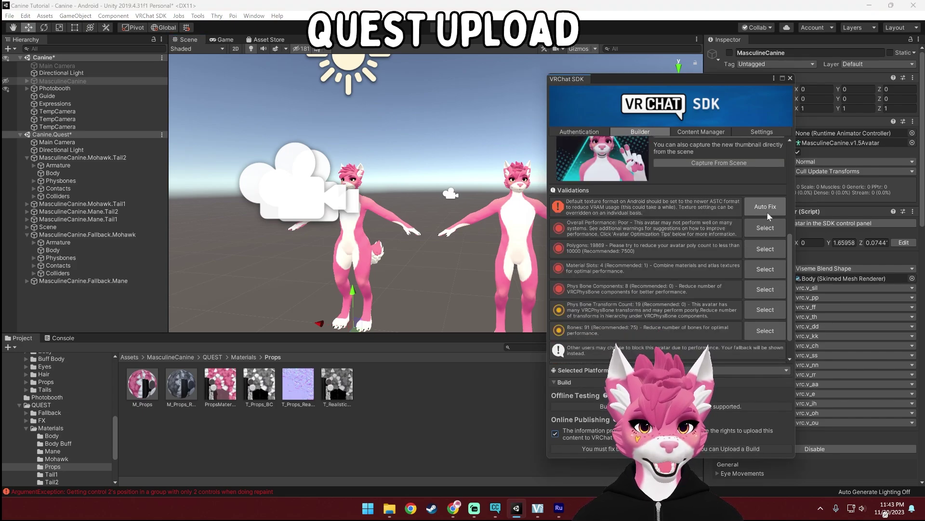
pyautogui.click(766, 207)
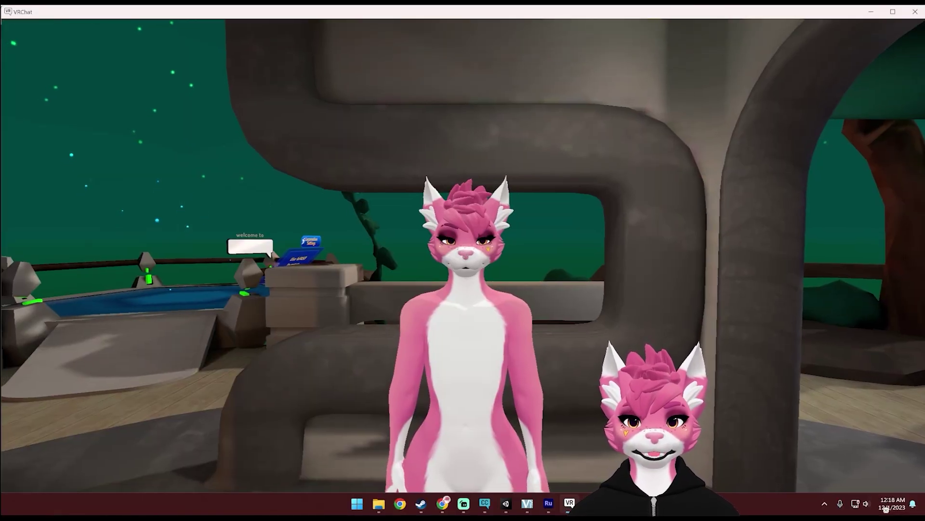
# - Switch to VRChat and enable the avatar's Sweatpants and Sweatshirt through its Clothing expressions
pyautogui.press('r')
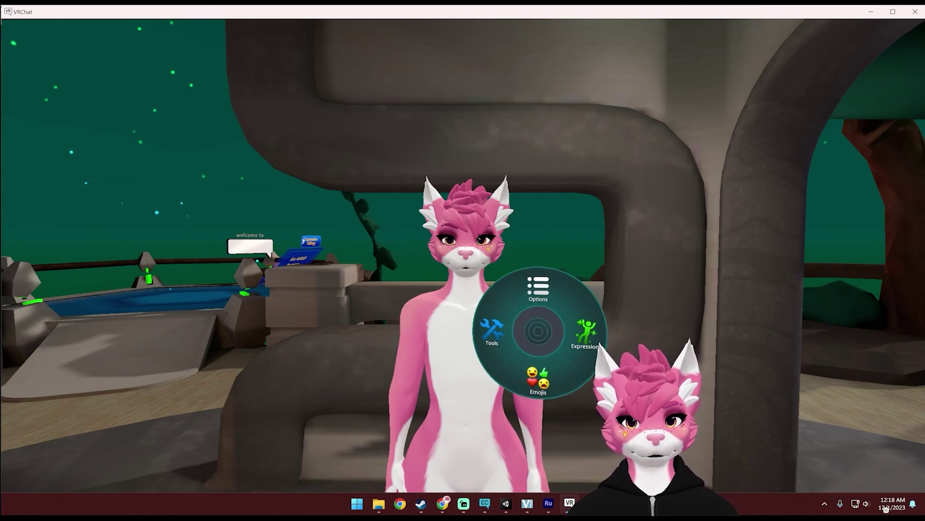
pyautogui.click(544, 332)
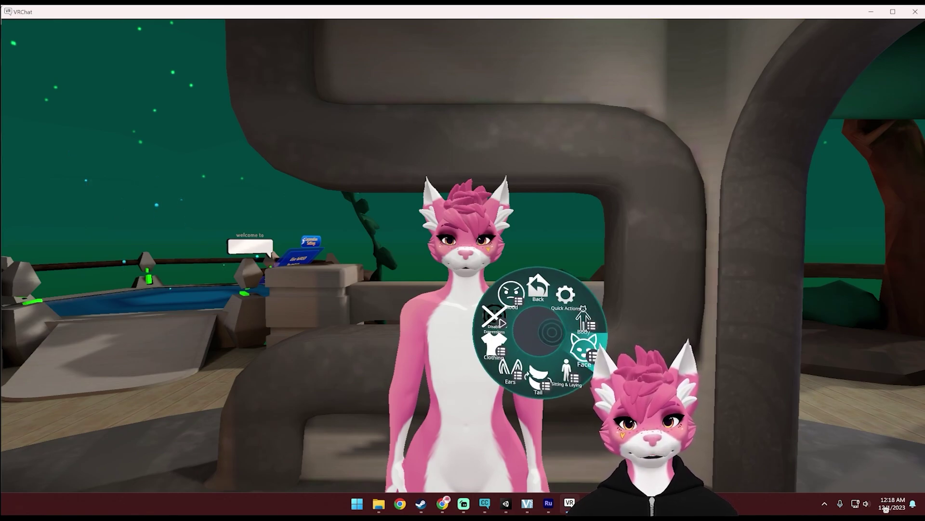
pyautogui.click(520, 336)
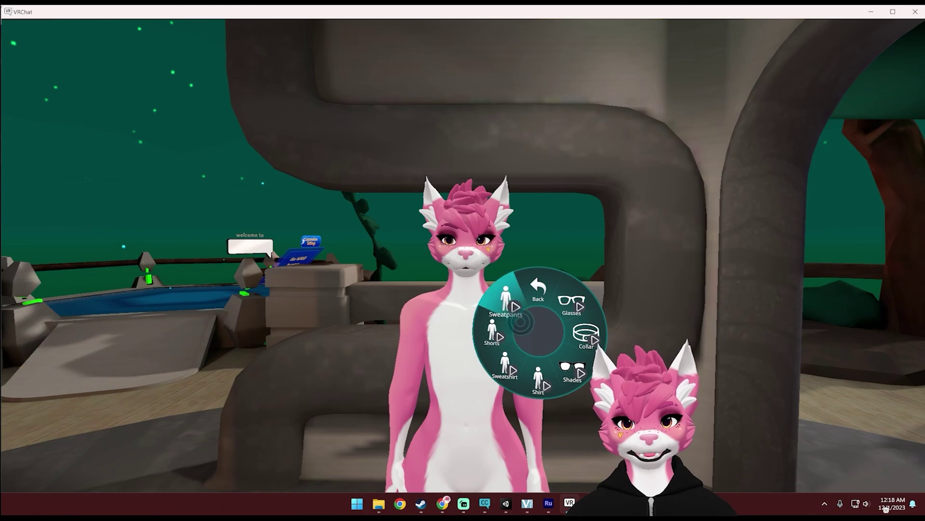
pyautogui.click(514, 324)
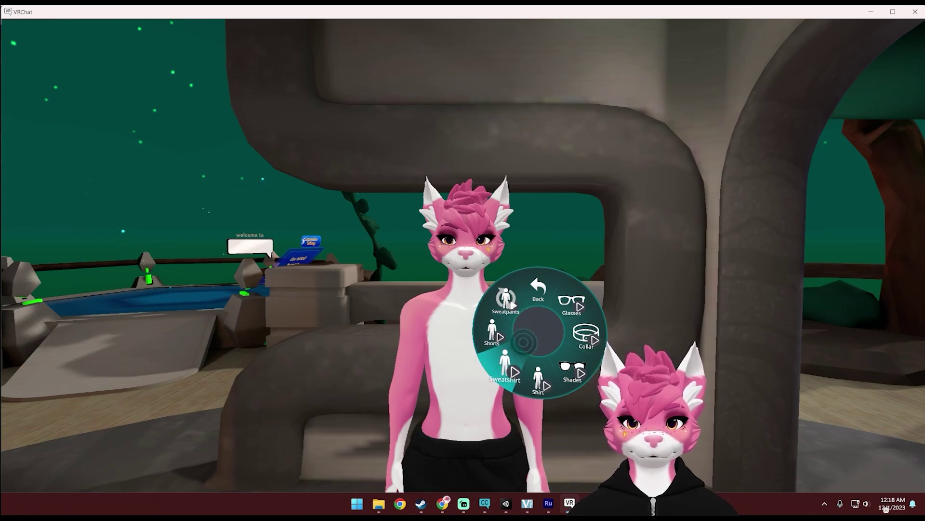
pyautogui.click(523, 343)
pyautogui.press('r')
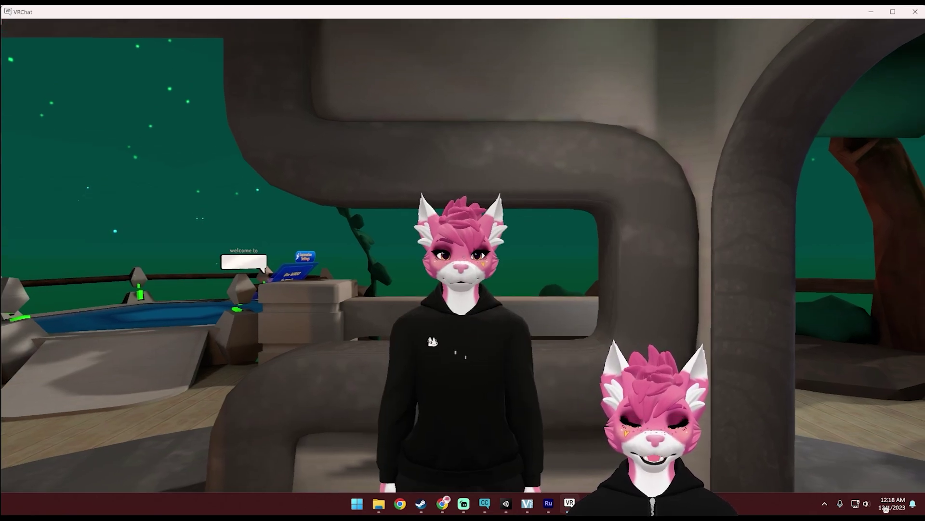